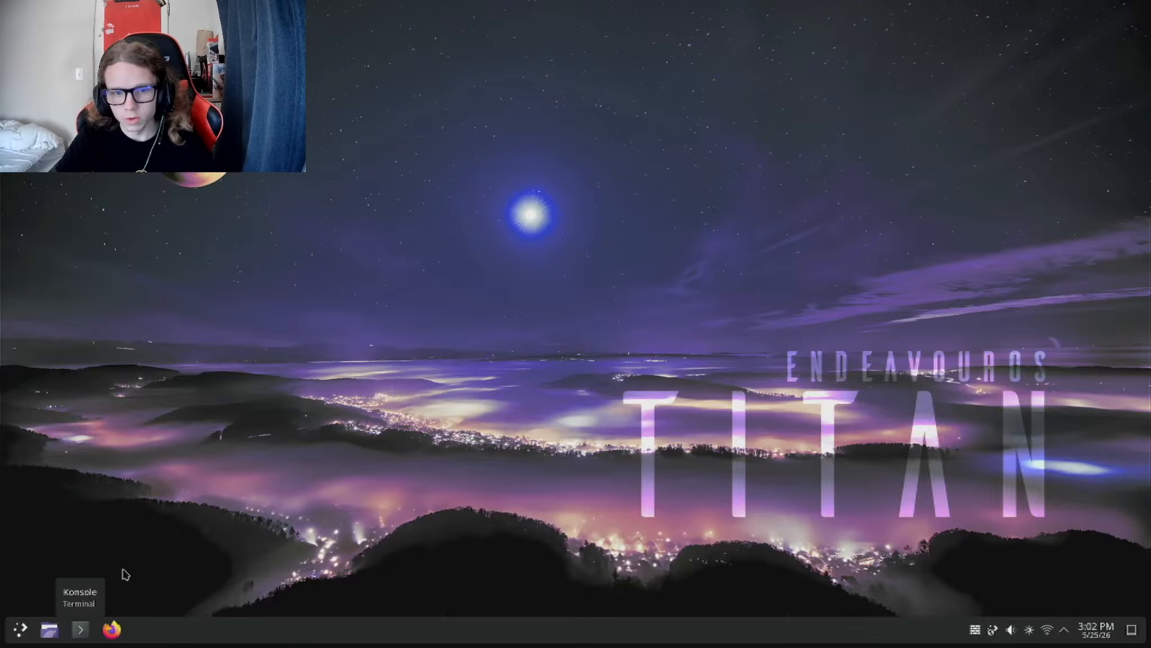
Step: Run fastfetch in a Konsole terminal to check the system information, and close the terminal
left_click(81, 628)
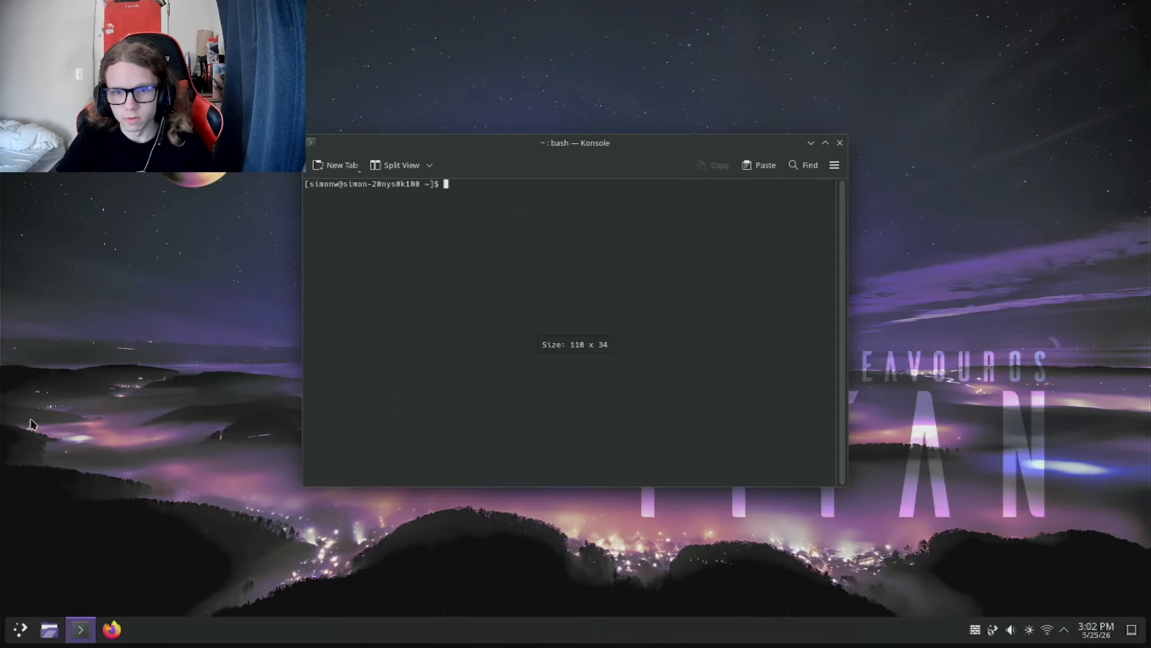
type("fastf")
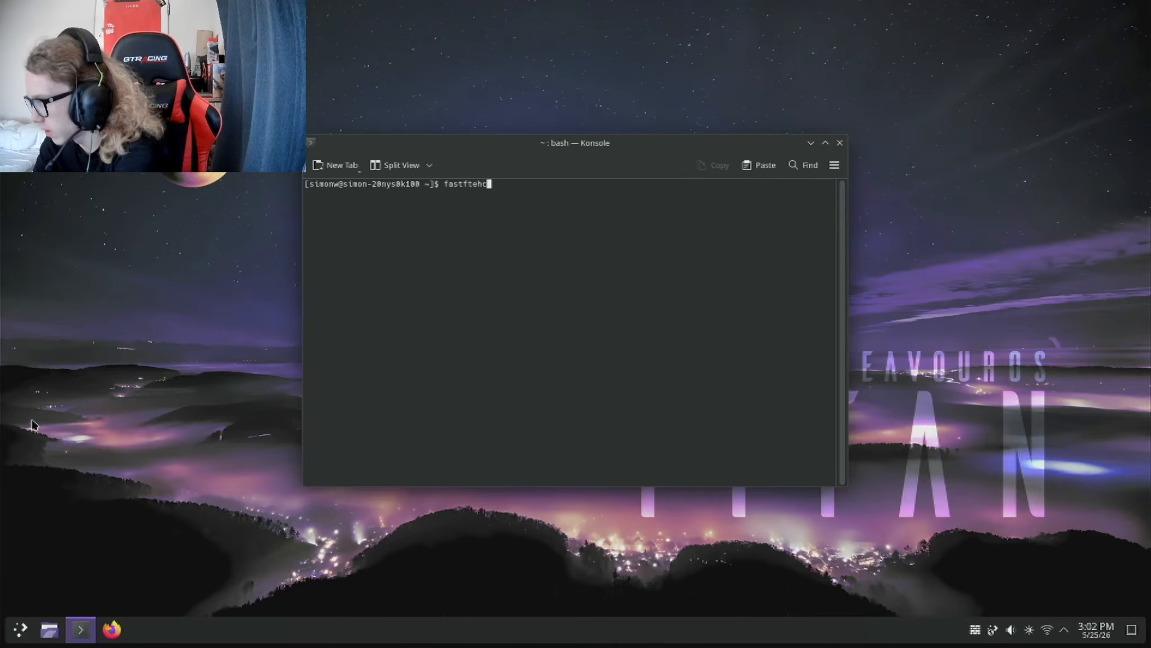
type("etch")
key("Return")
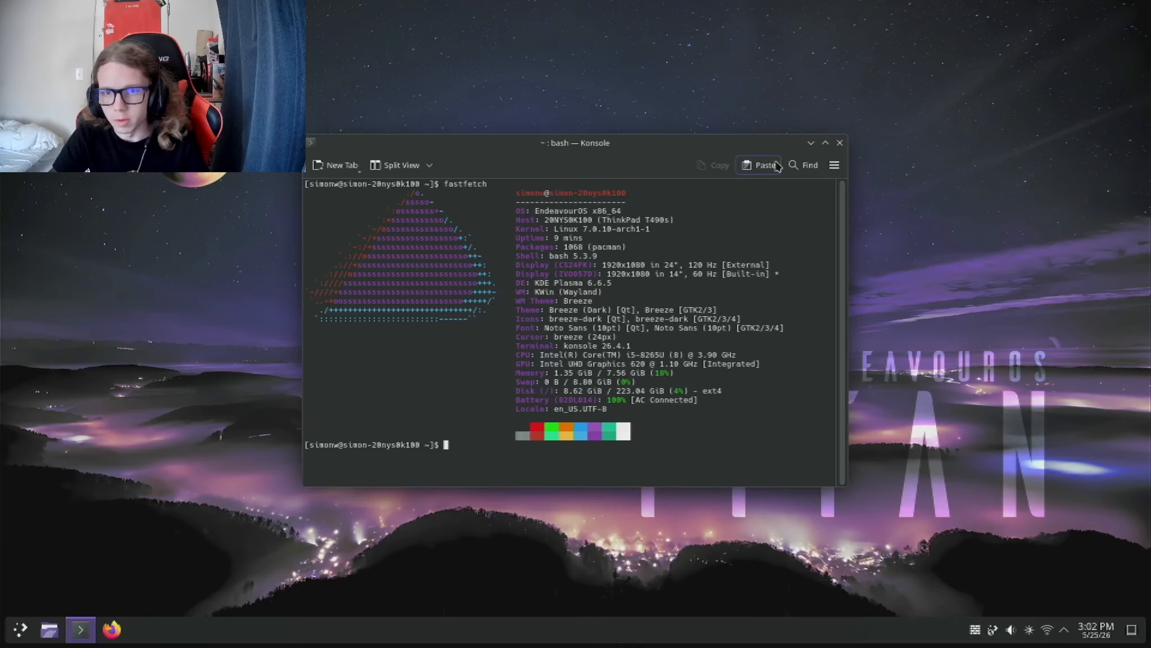
left_click(840, 144)
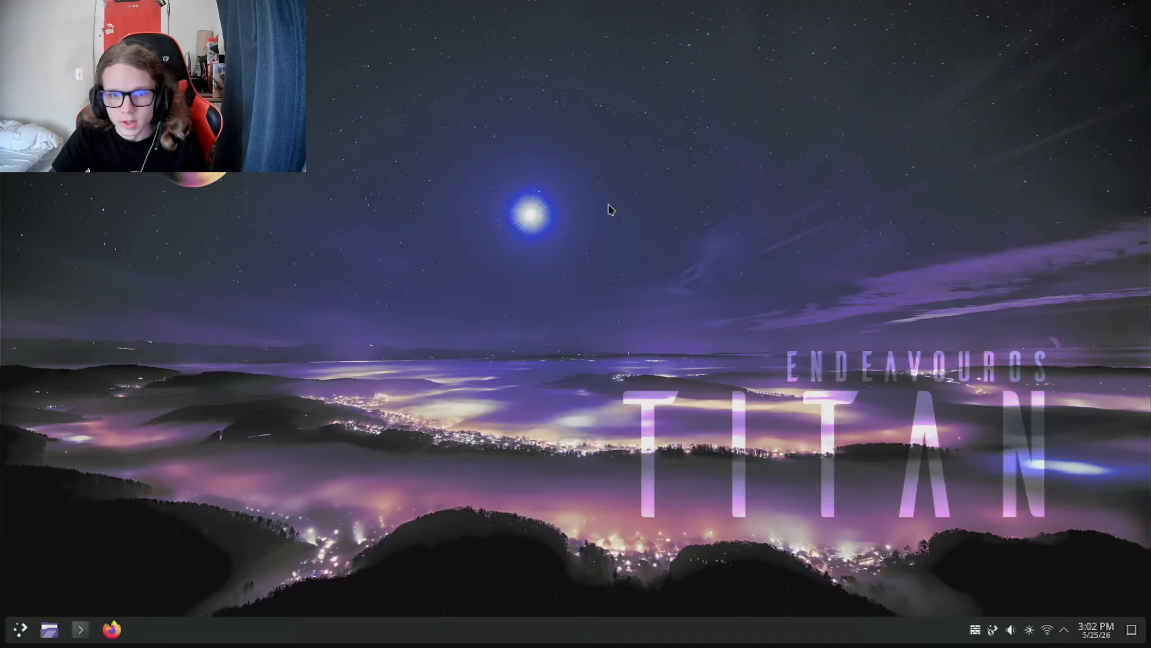
Step: Add wallhaven-m3m2zm.png from the Pictures folder as a desktop image and apply it as the wallpaper
right_click(609, 208)
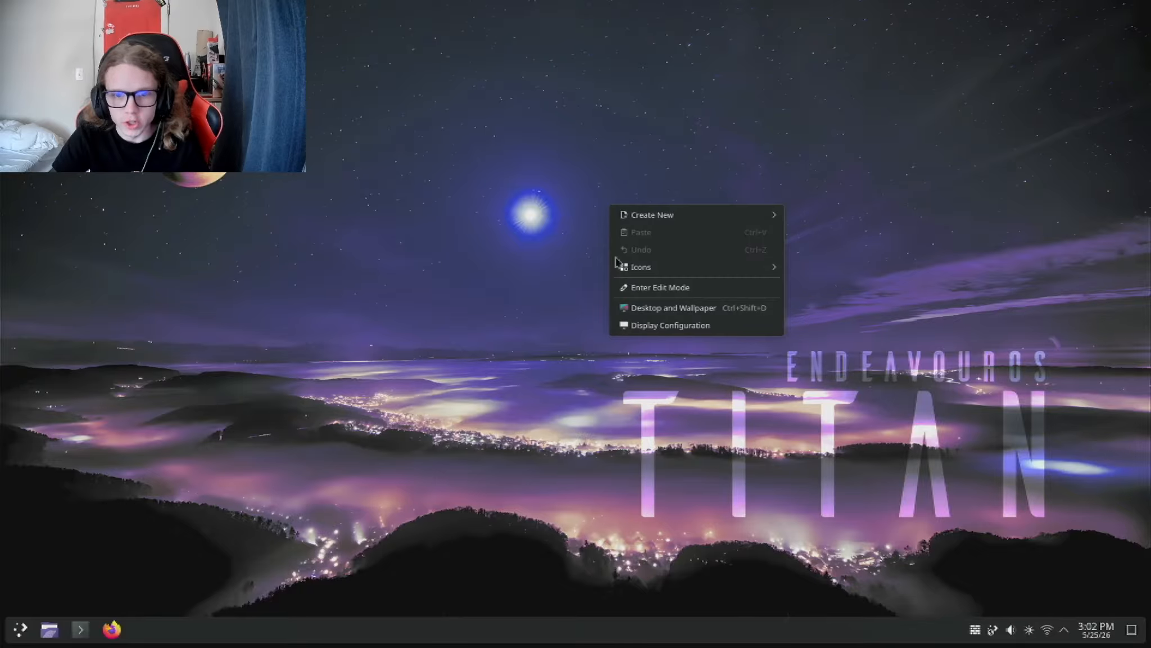
left_click(670, 311)
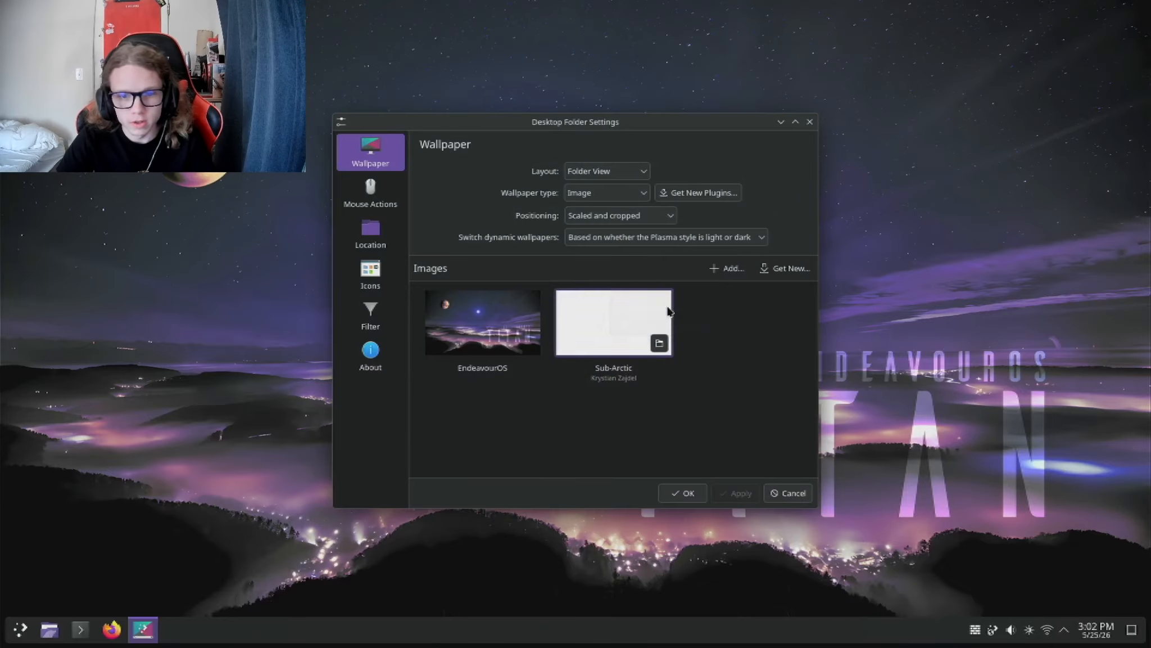
left_click(731, 269)
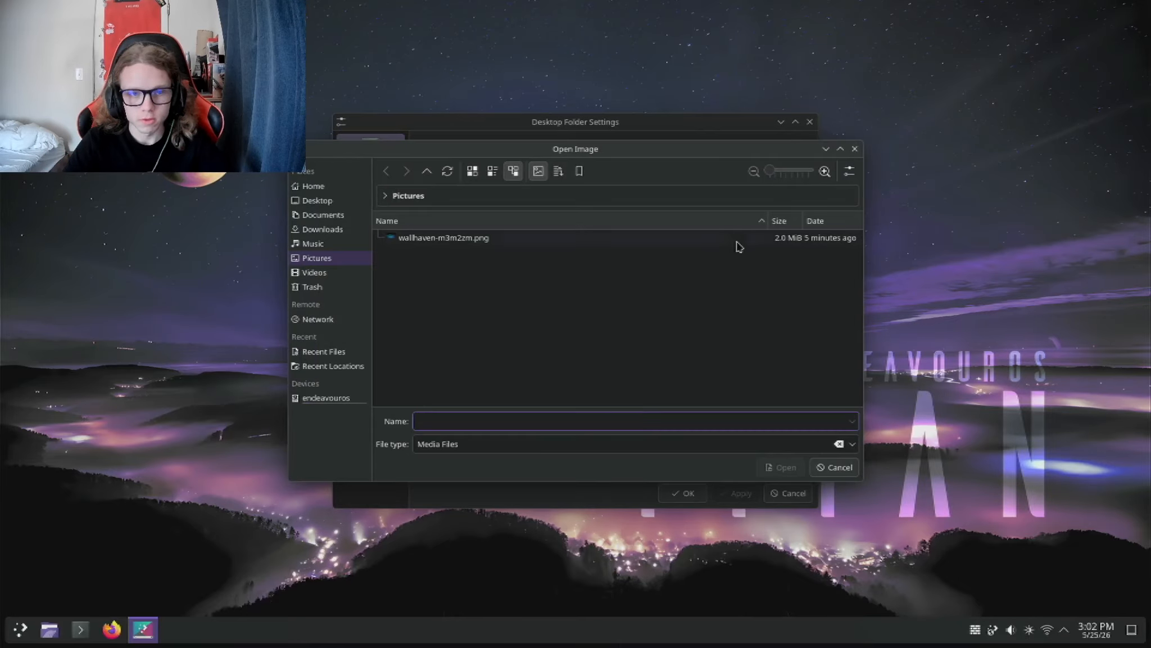
left_click(538, 239)
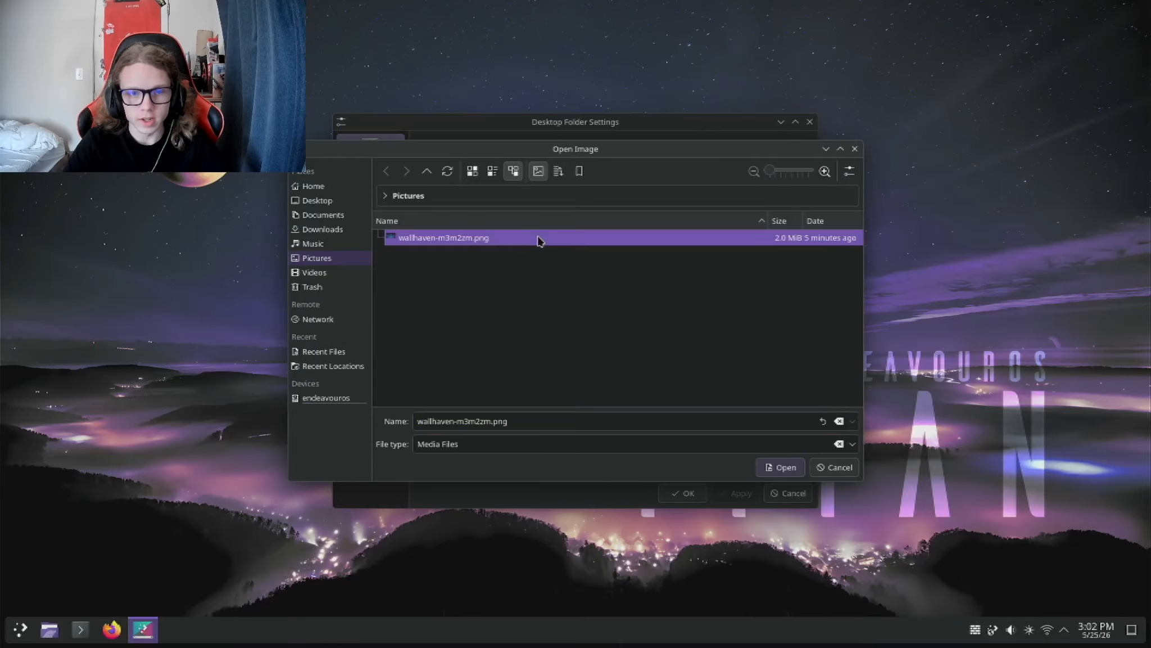
left_click(774, 468)
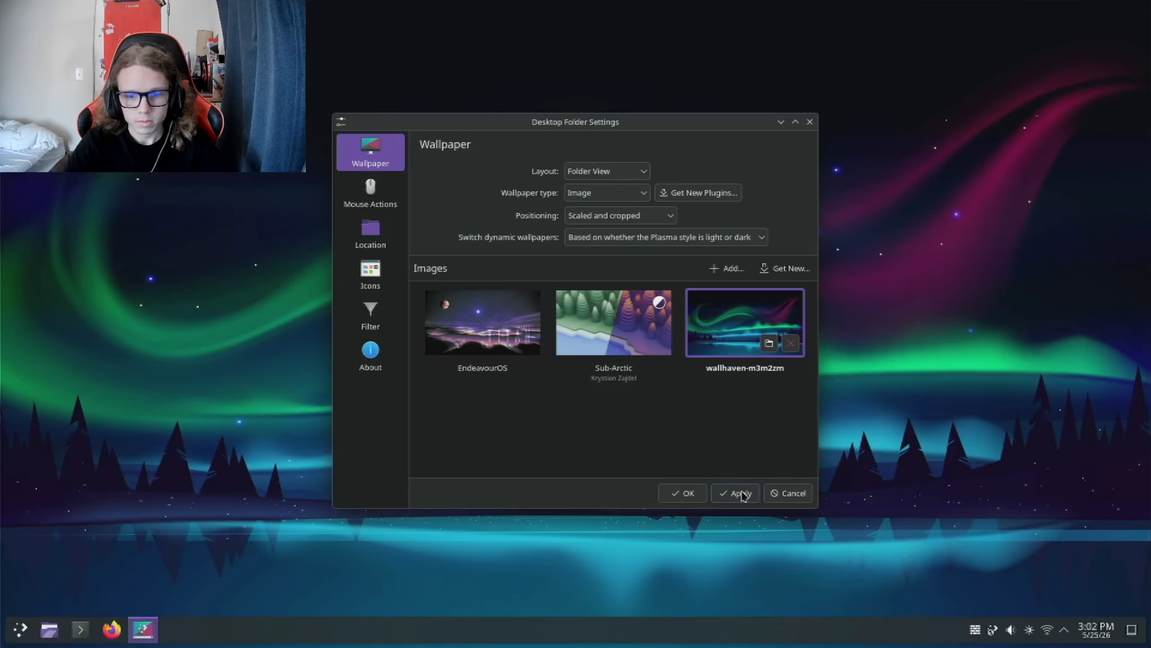
left_click(739, 493)
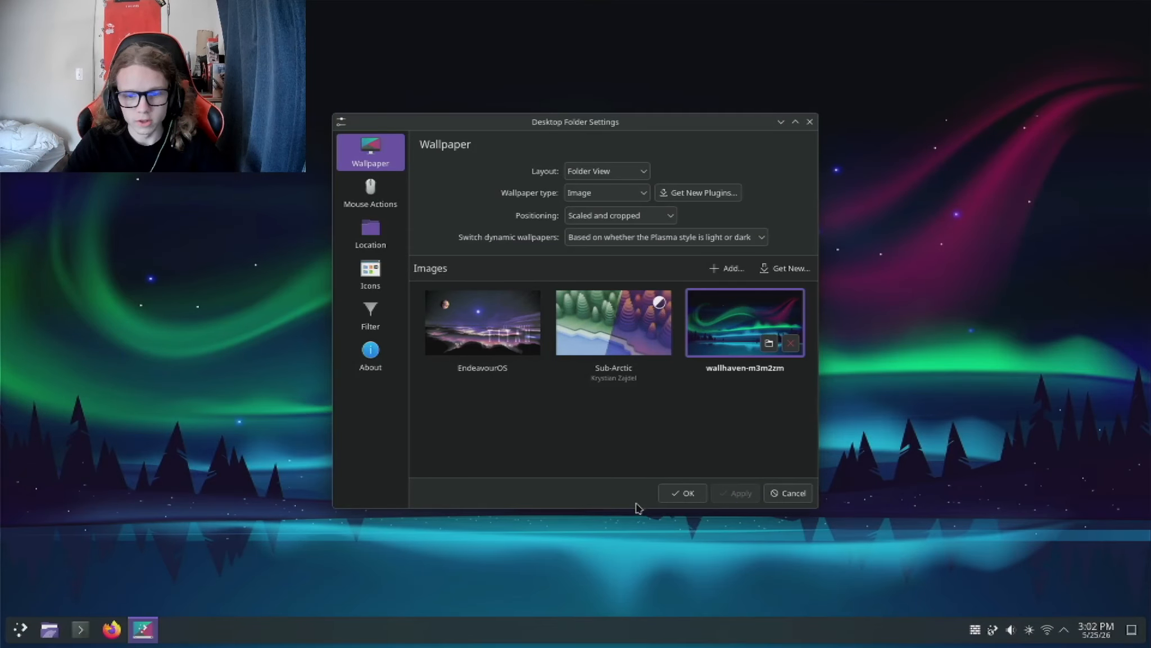
left_click(687, 498)
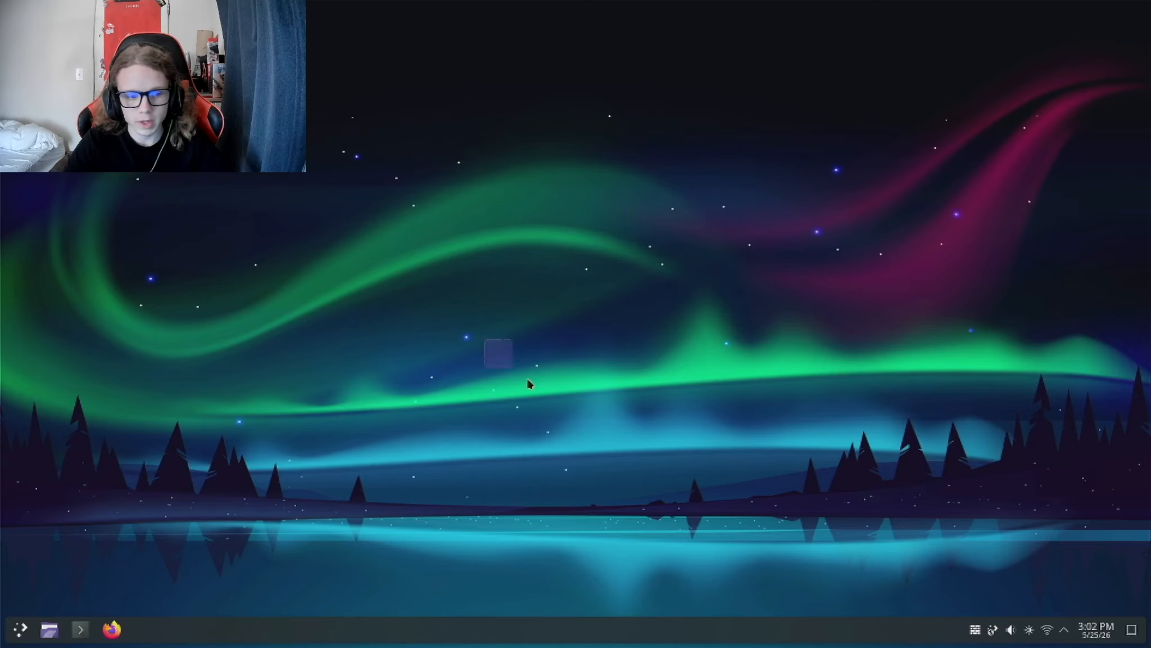
left_click_drag(529, 384, 694, 480)
left_click_drag(635, 274, 724, 377)
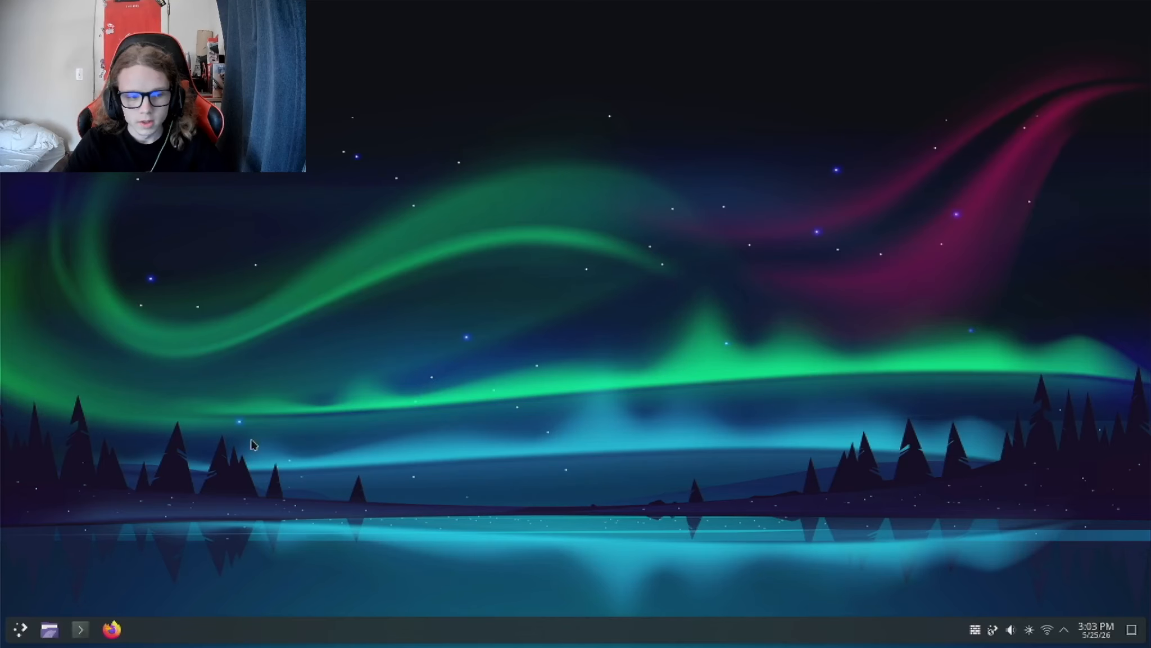
Step: Switch to System Settings and apply the Breeze Dark global theme
key("super")
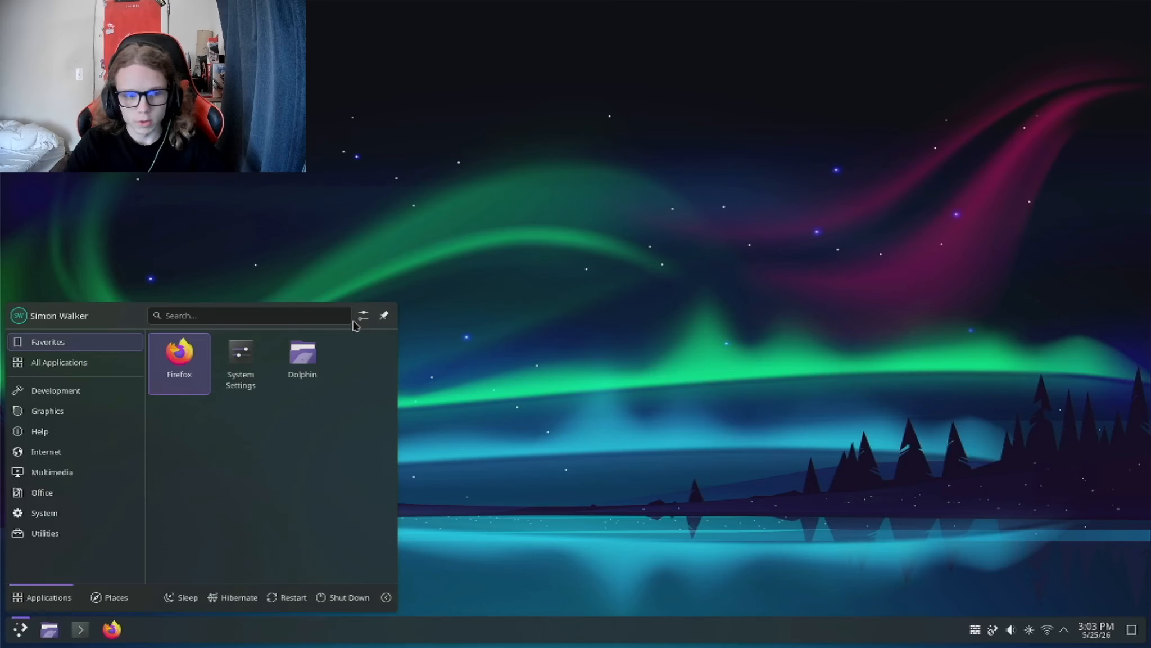
left_click(248, 360)
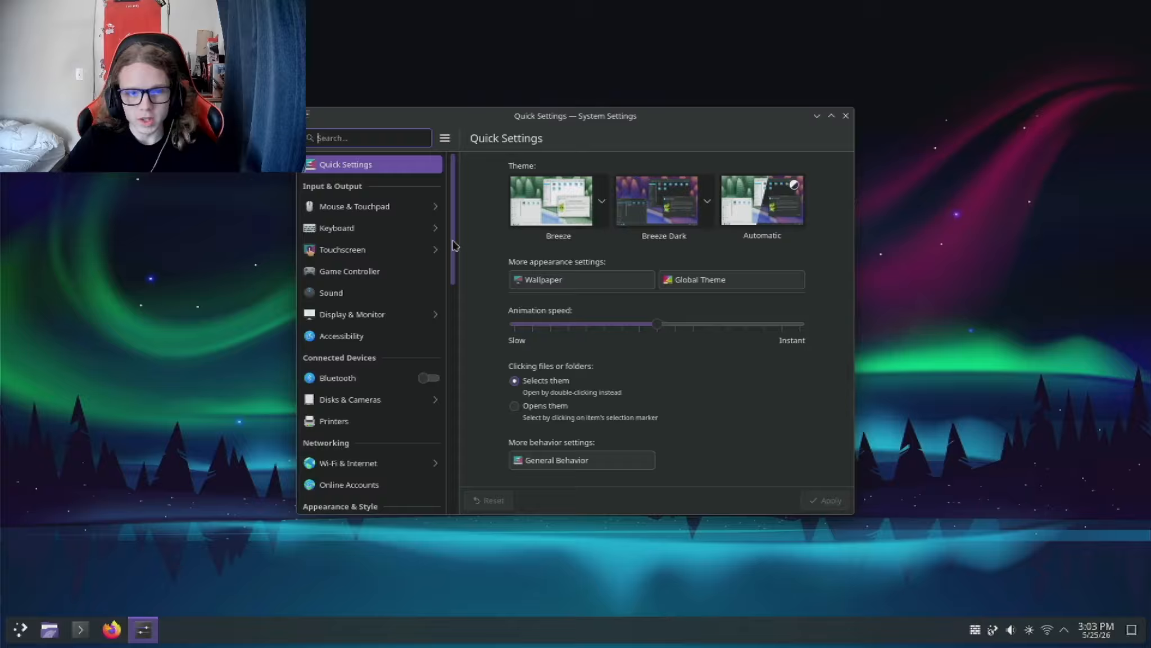
left_click_drag(453, 241, 459, 202)
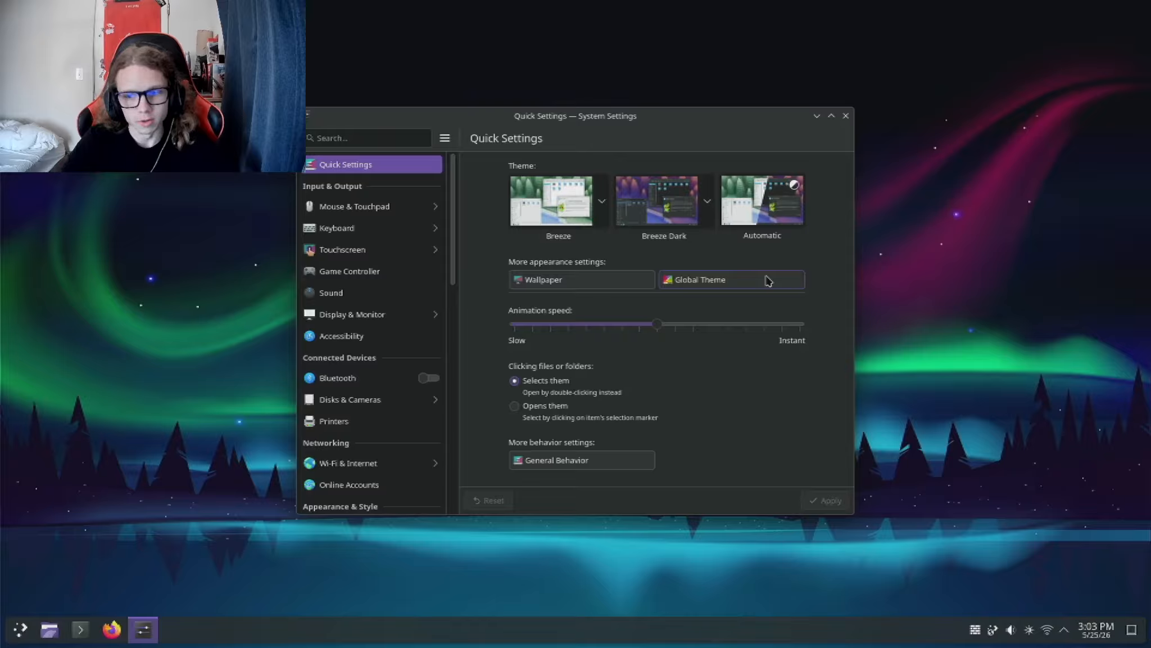
left_click(768, 280)
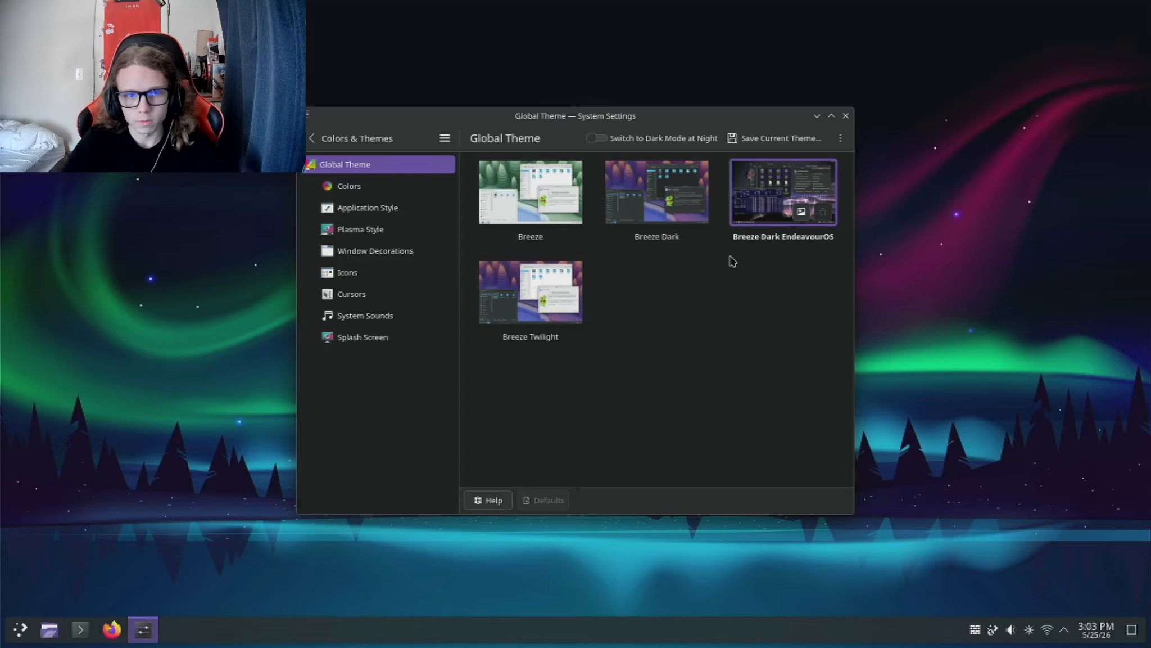
left_click(312, 138)
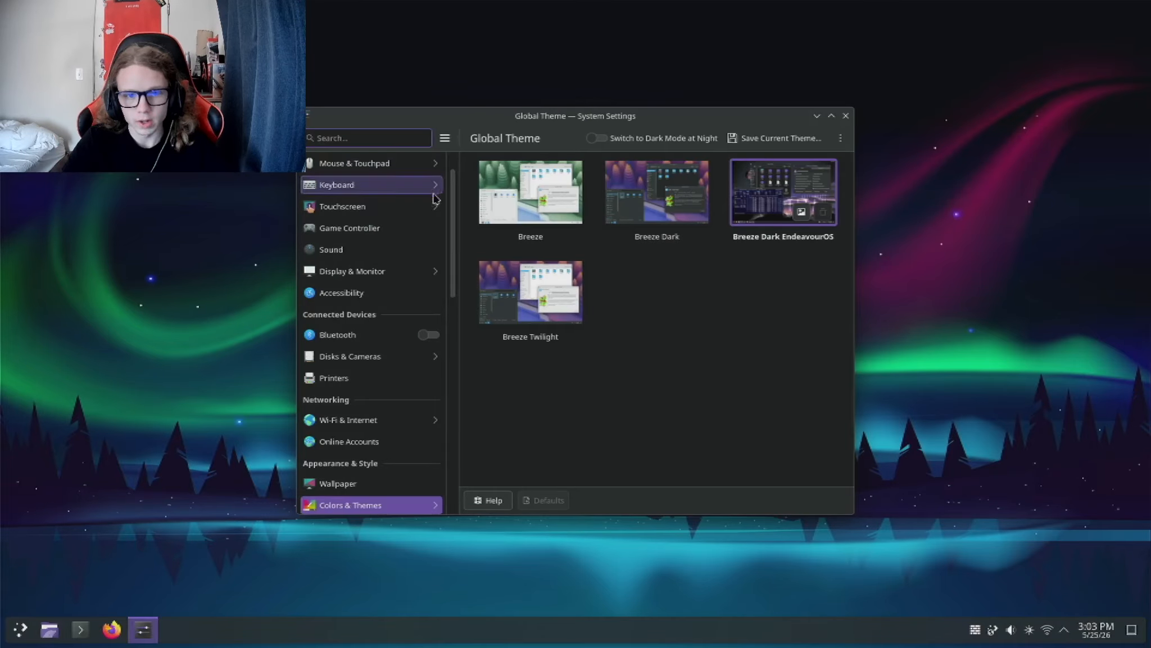
left_click(397, 506)
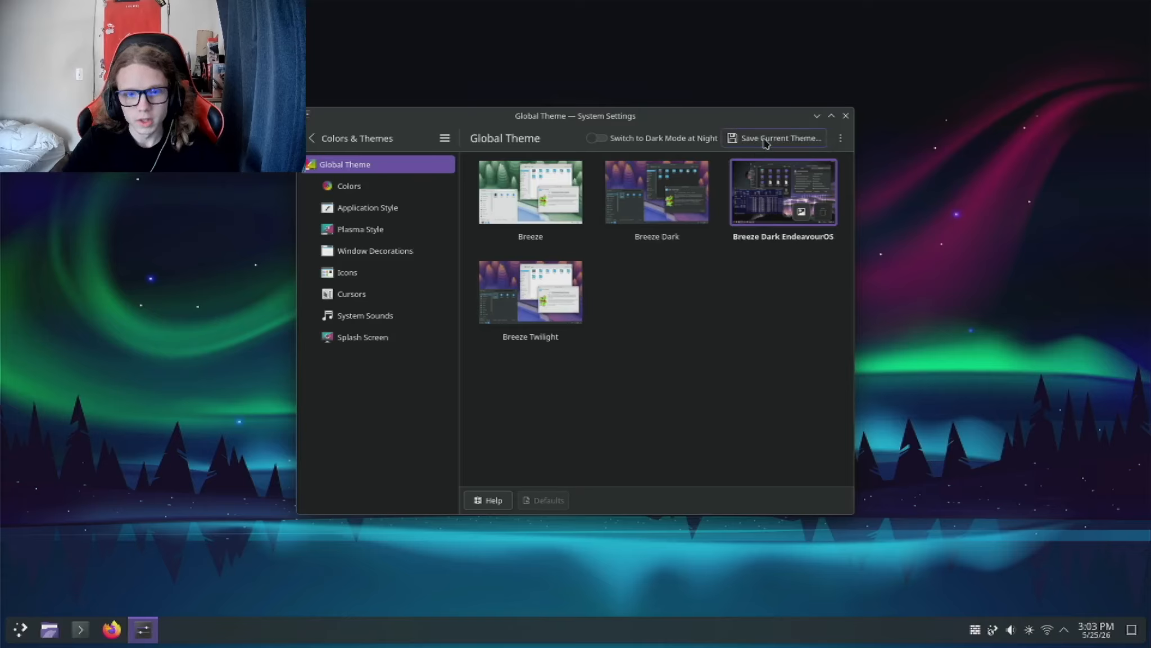
left_click(698, 166)
left_click(741, 366)
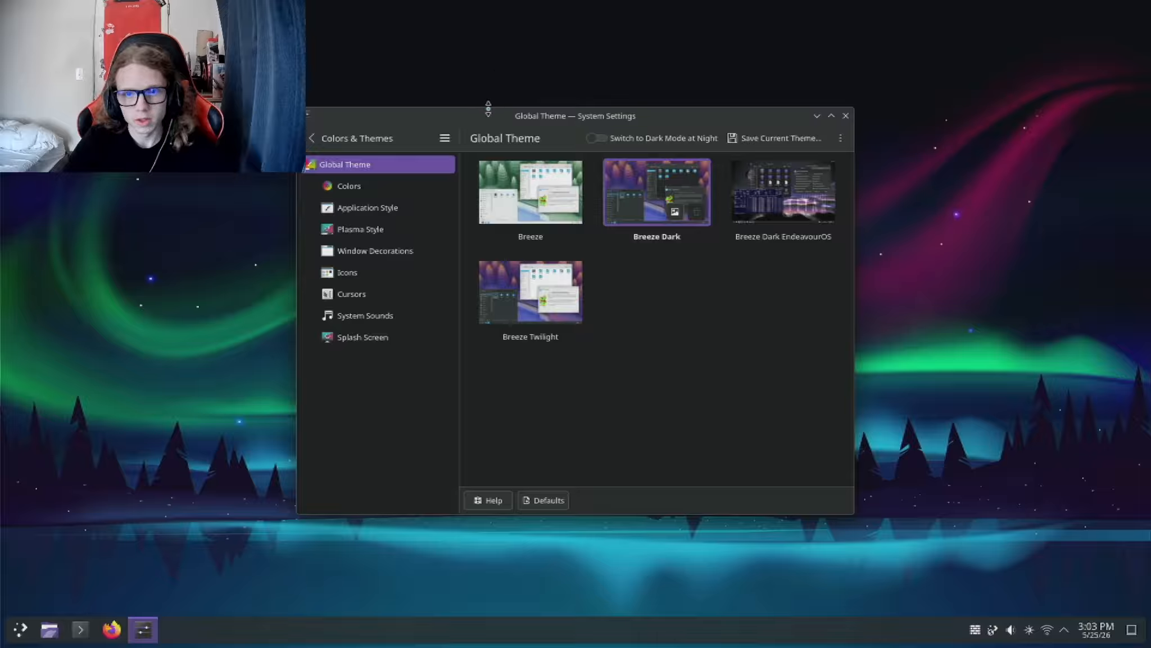
Step: Browse the downloadable color schemes and install Nordic KDE
left_click_drag(489, 115, 534, 131)
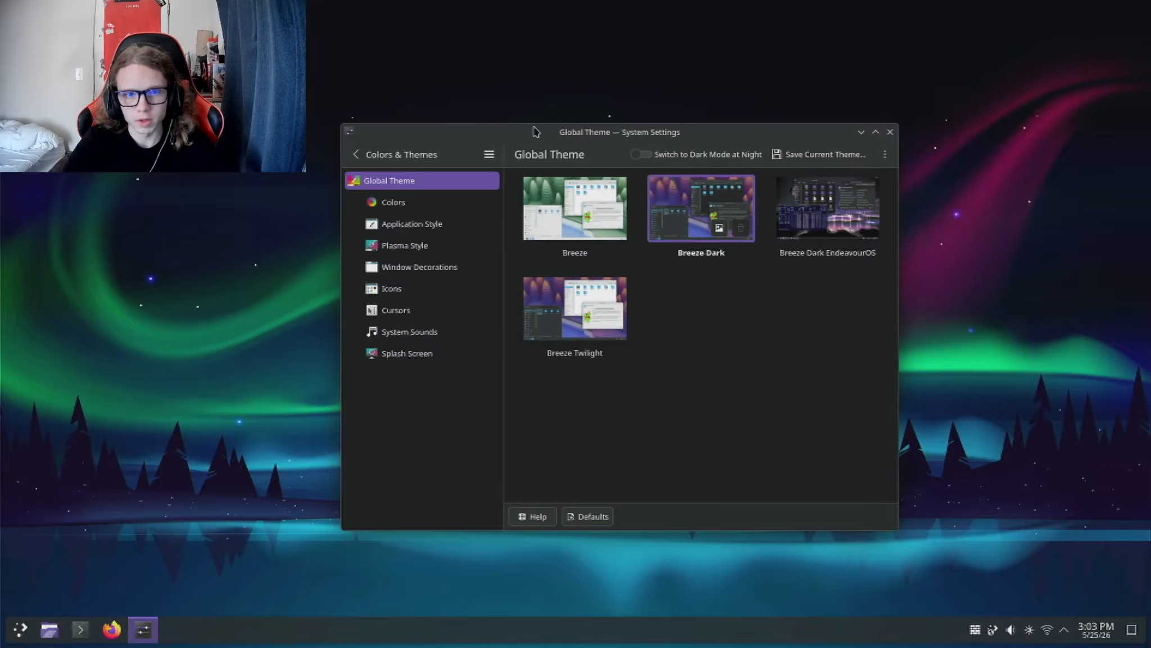
left_click(418, 201)
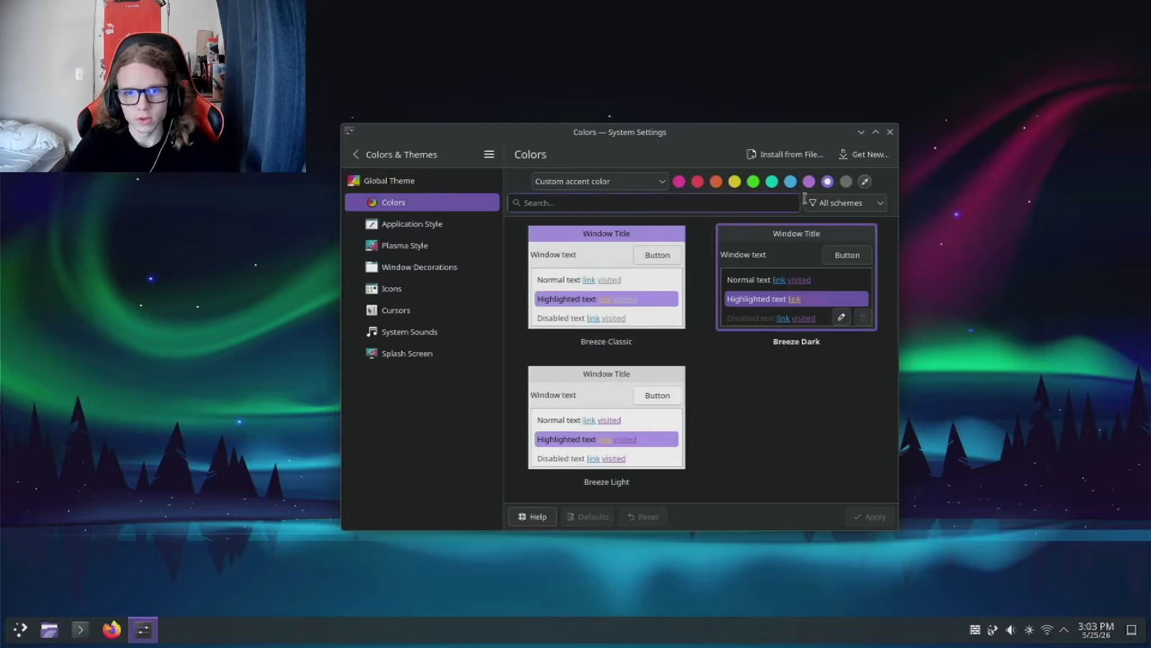
left_click(870, 156)
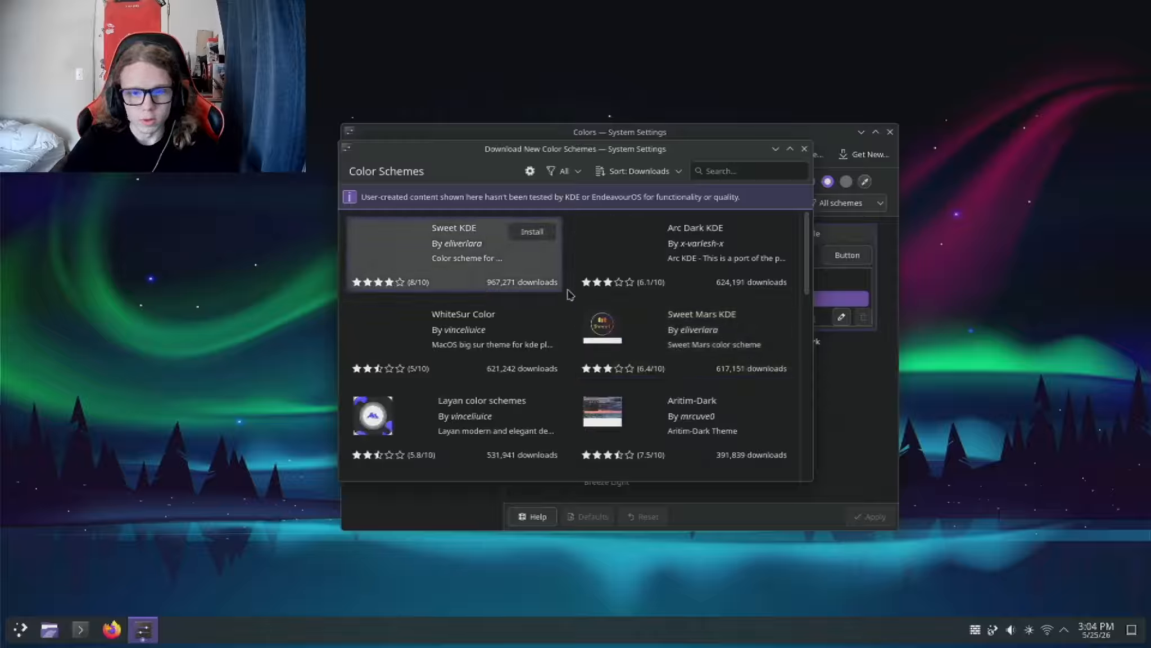
scroll(585, 314, "down", 1)
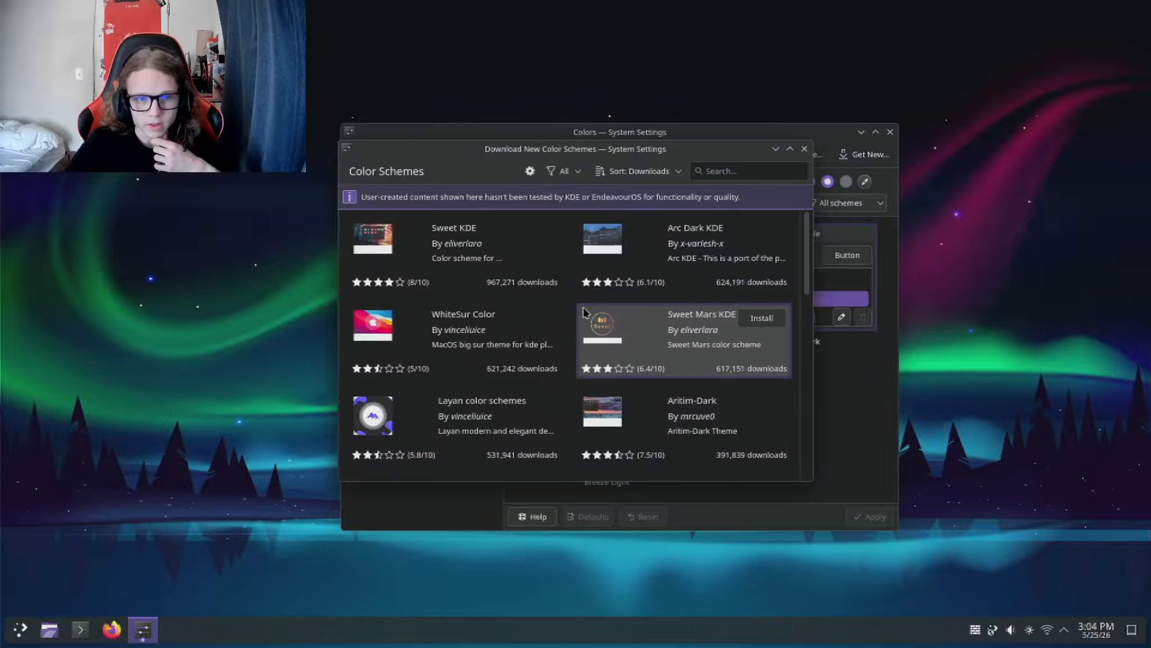
scroll(583, 312, "up", 1)
scroll(584, 312, "down", 5)
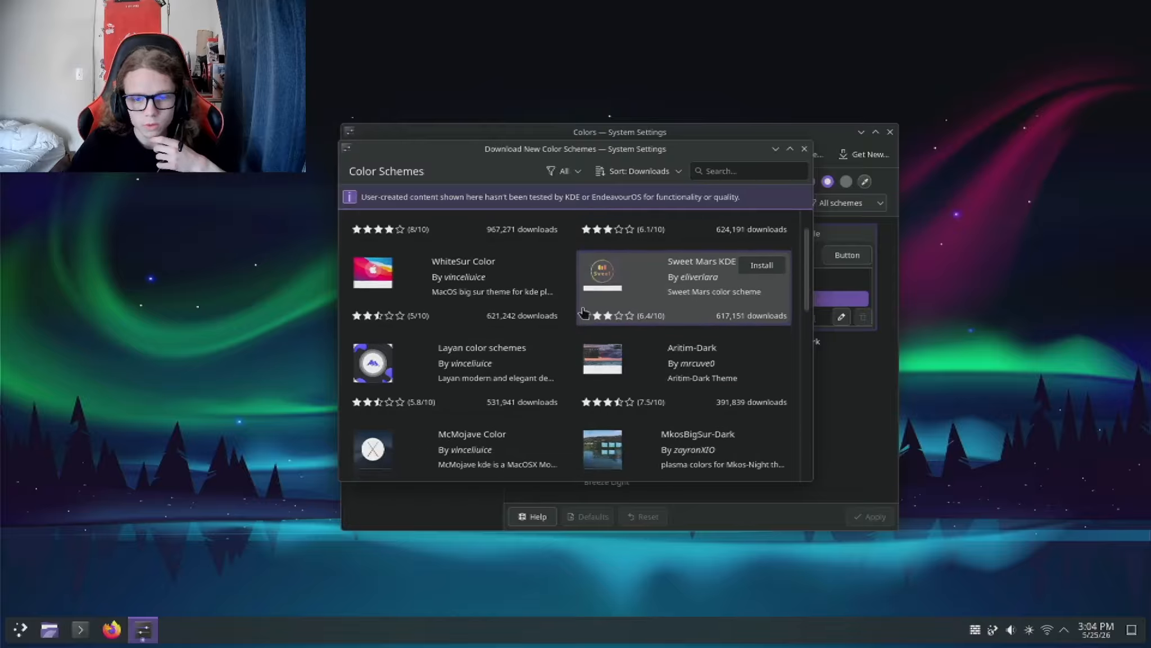
scroll(584, 312, "down", 4)
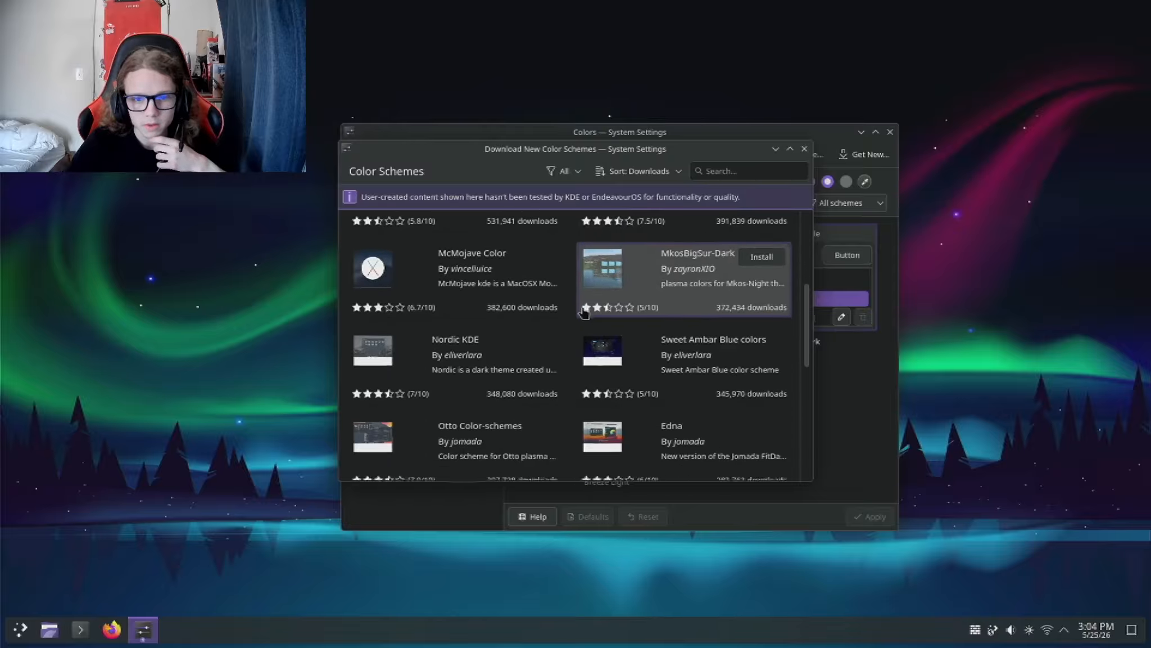
scroll(584, 313, "up", 1)
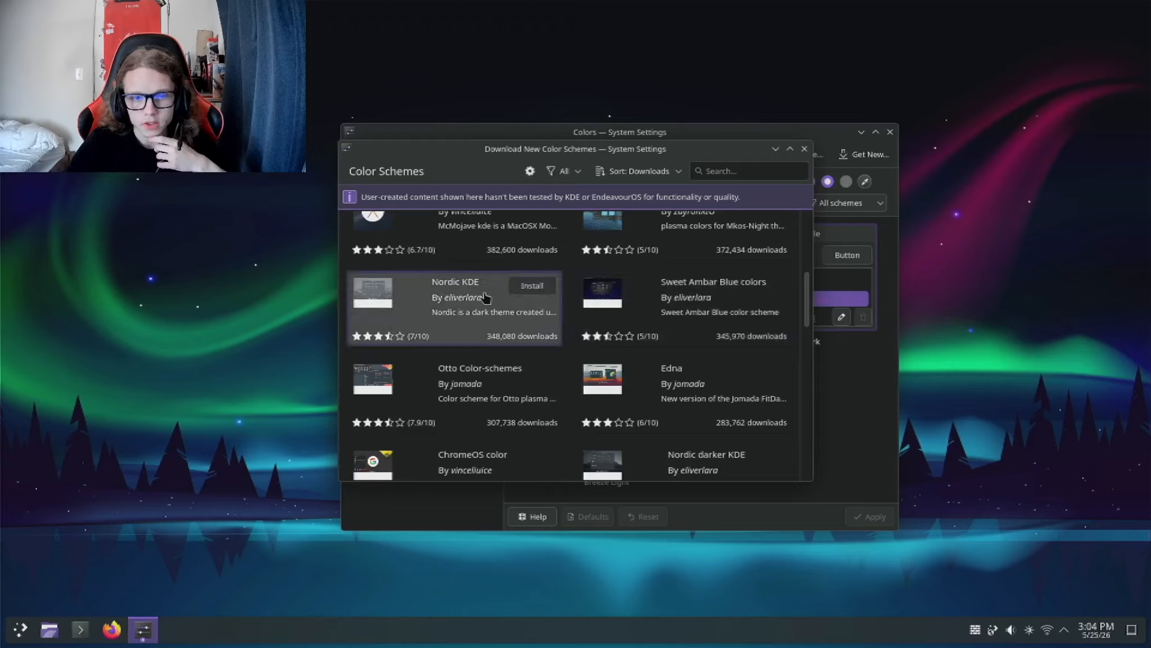
left_click(530, 287)
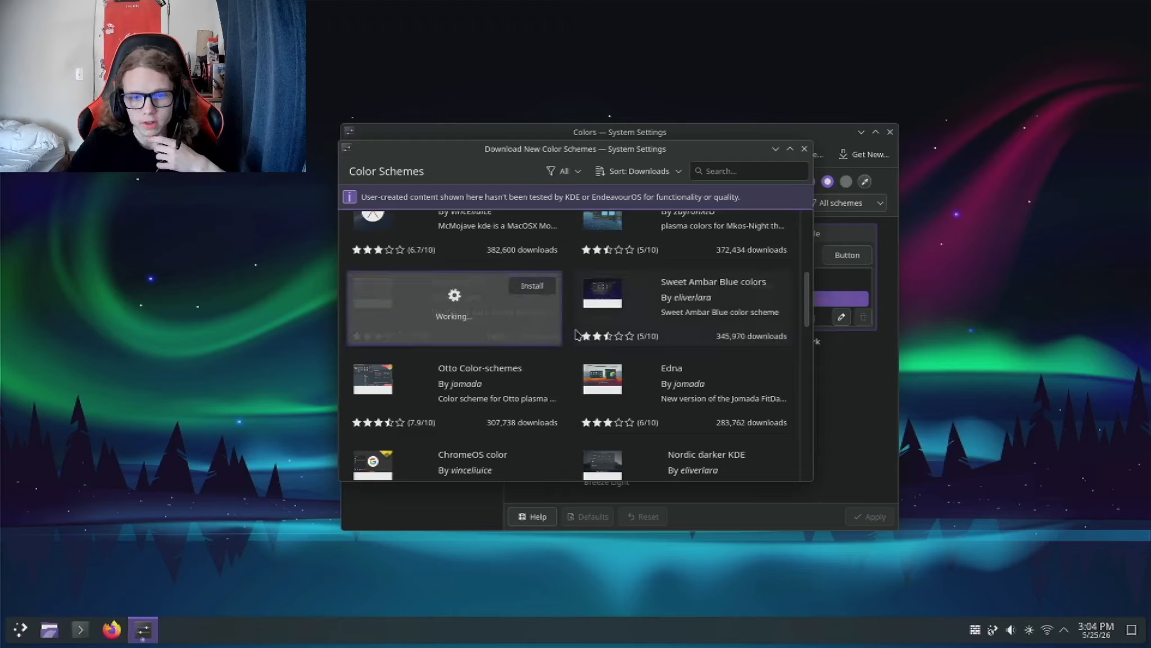
scroll(581, 336, "down", 1)
scroll(581, 337, "up", 2)
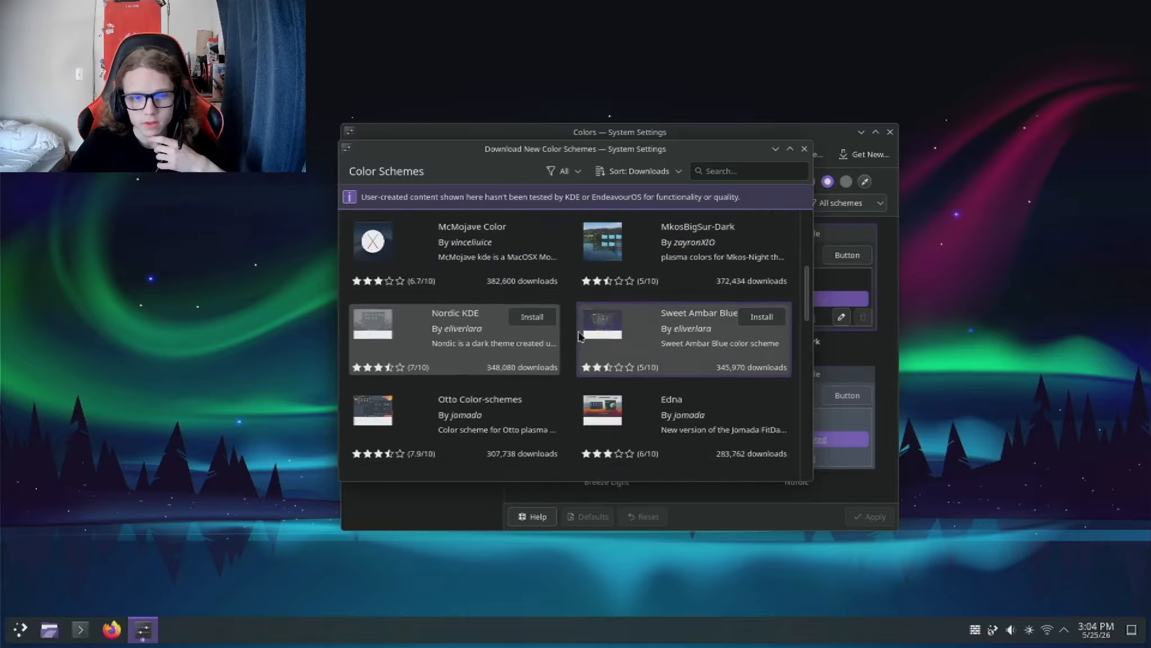
scroll(669, 326, "up", 2)
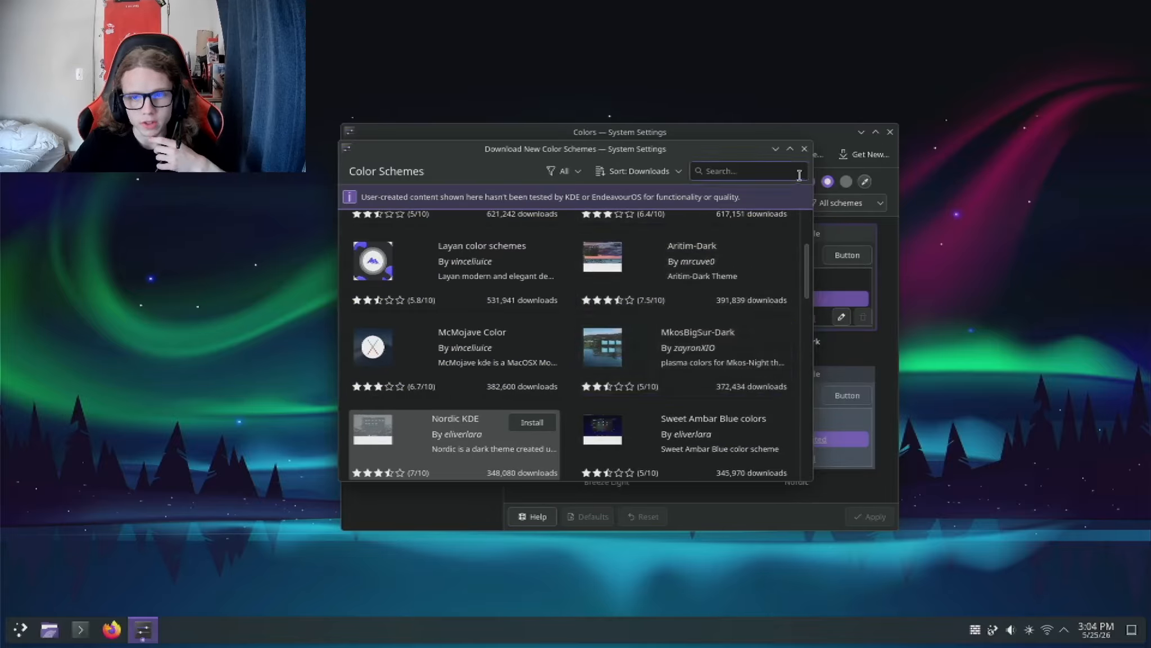
Step: Close the color scheme downloads and apply the Nordic color scheme
left_click(805, 149)
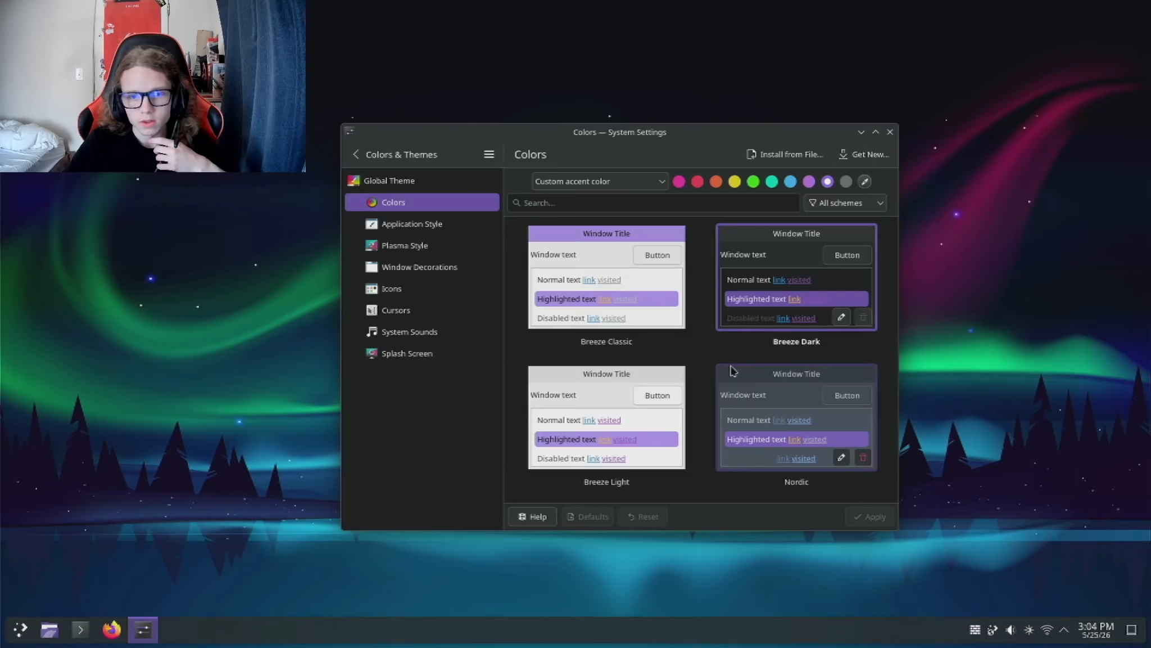
left_click(785, 385)
left_click(867, 516)
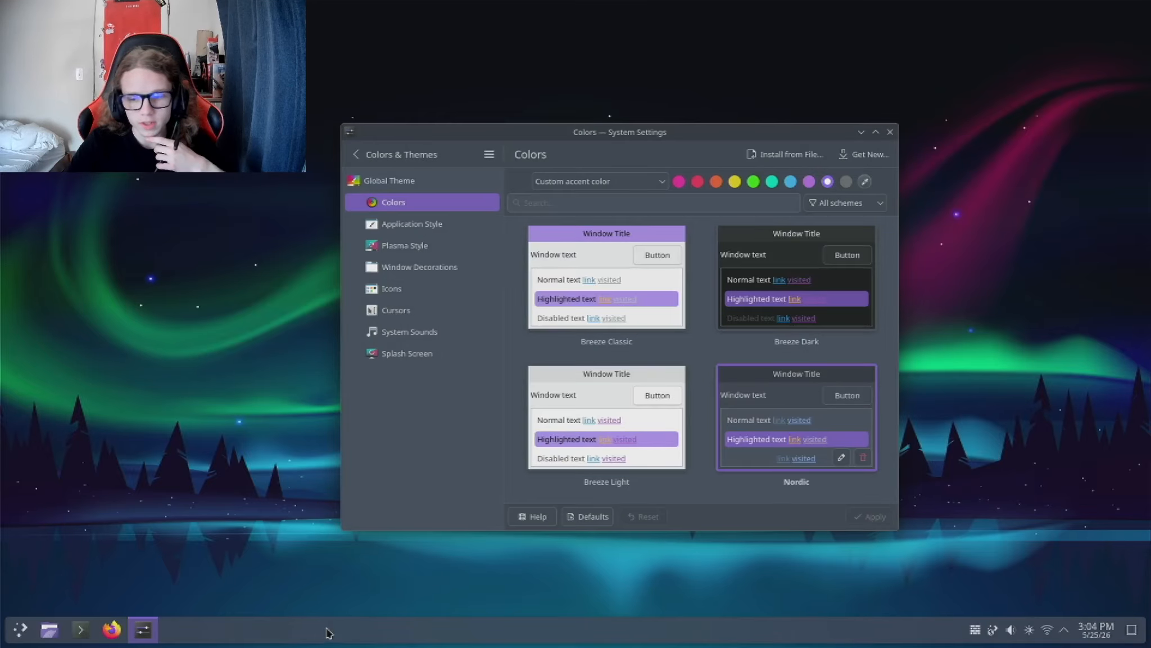
Step: Set the accent color to come from the wallpaper and apply it
left_click(623, 179)
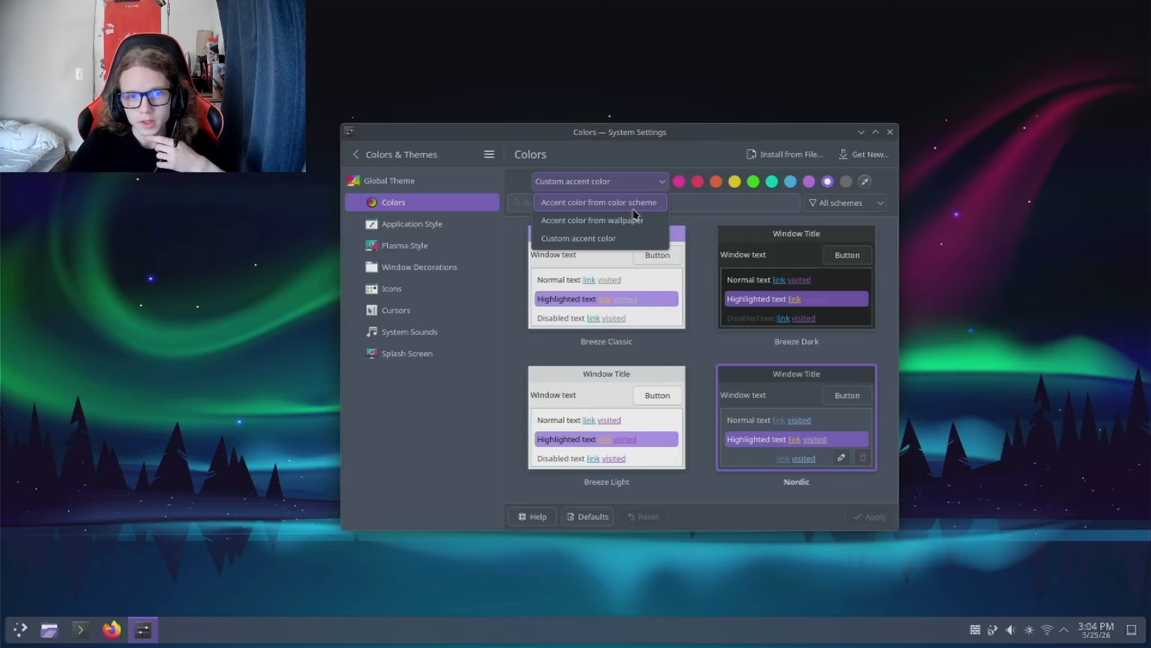
left_click(804, 218)
left_click(627, 180)
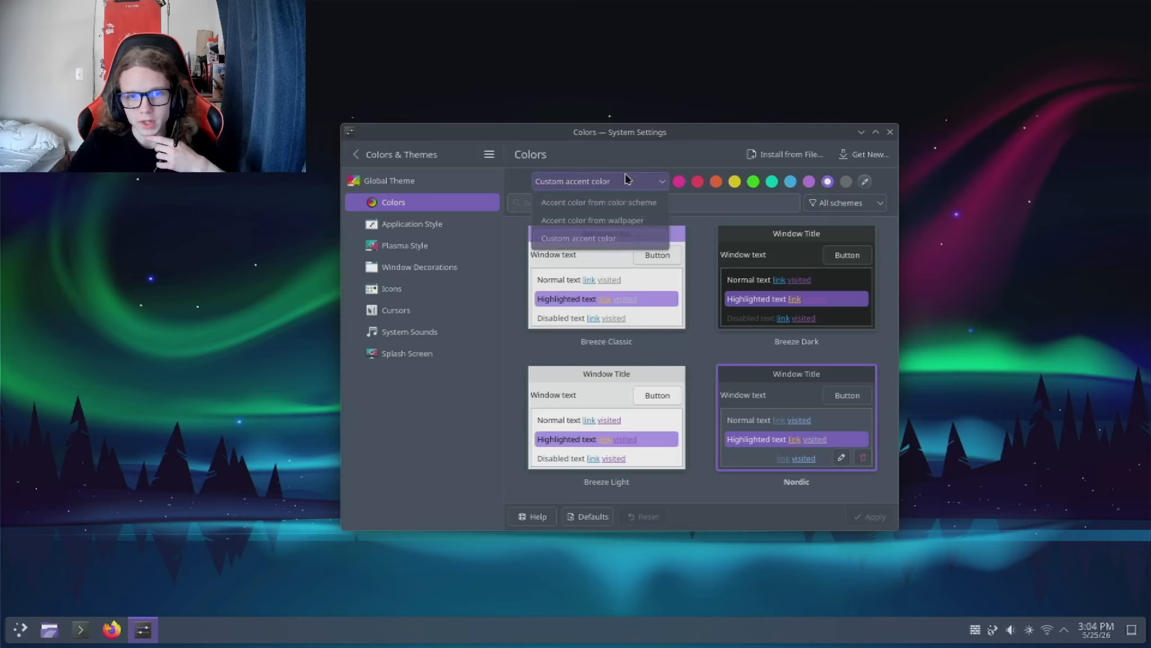
left_click(599, 221)
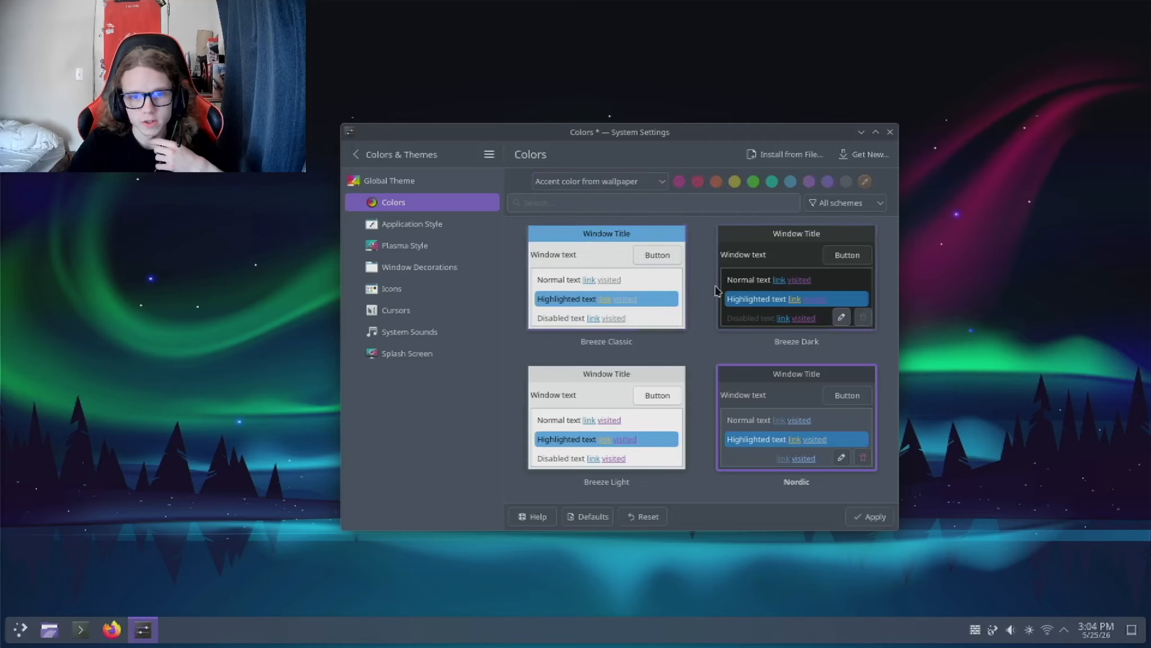
left_click(648, 182)
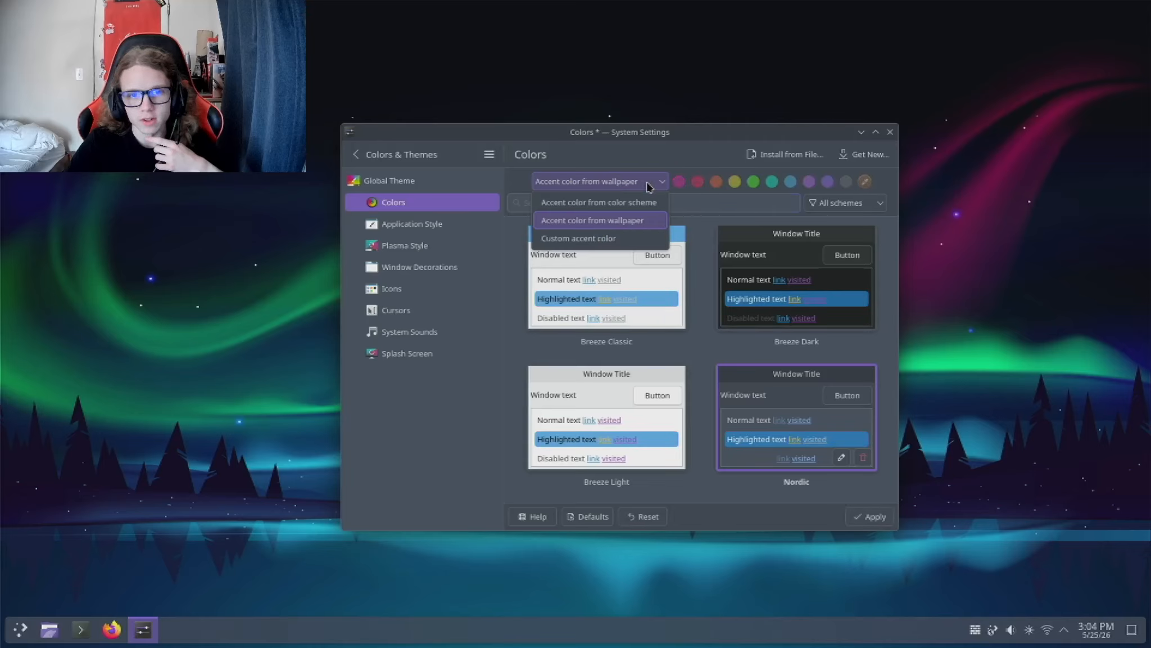
left_click(649, 187)
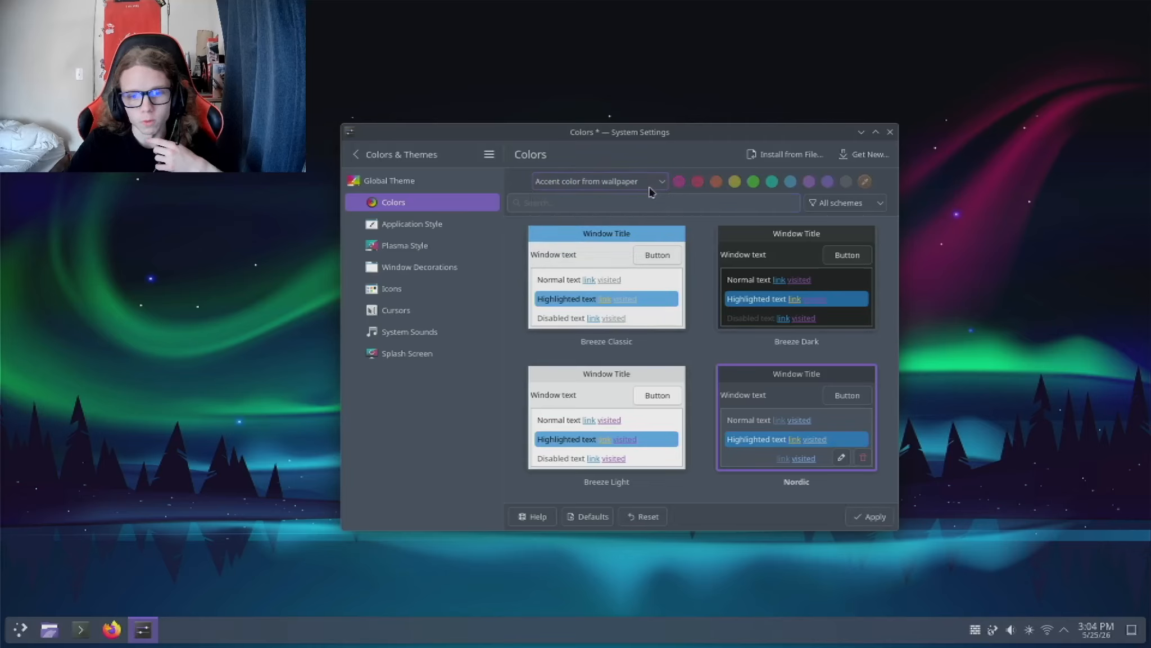
left_click(870, 517)
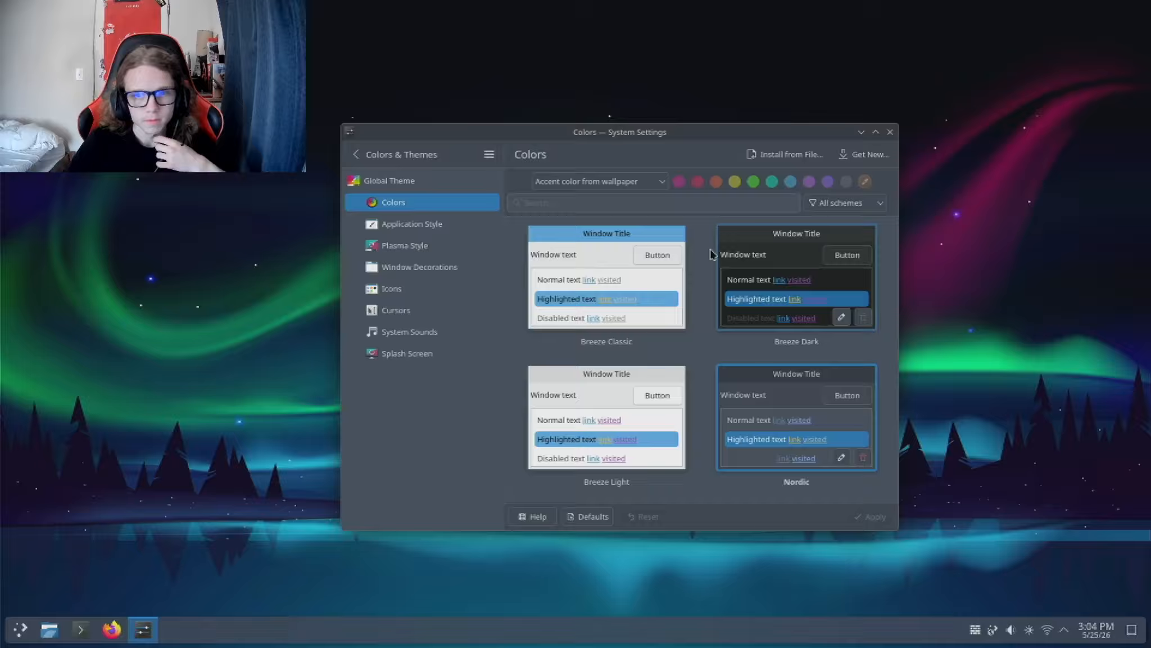
left_click(836, 160)
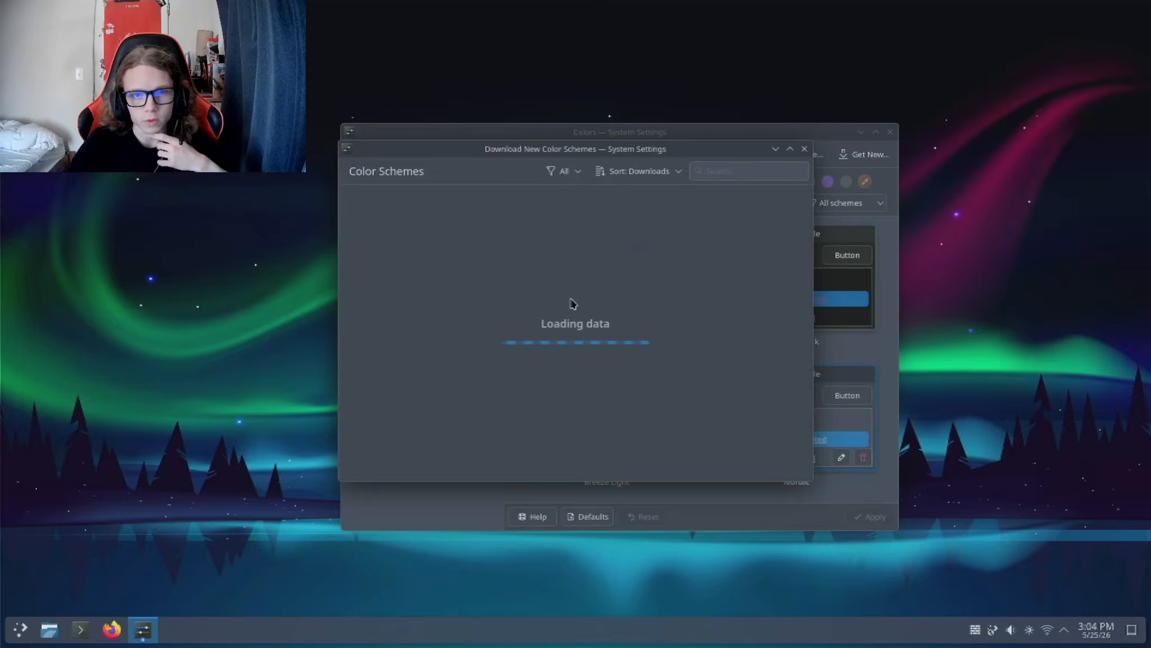
left_click(805, 148)
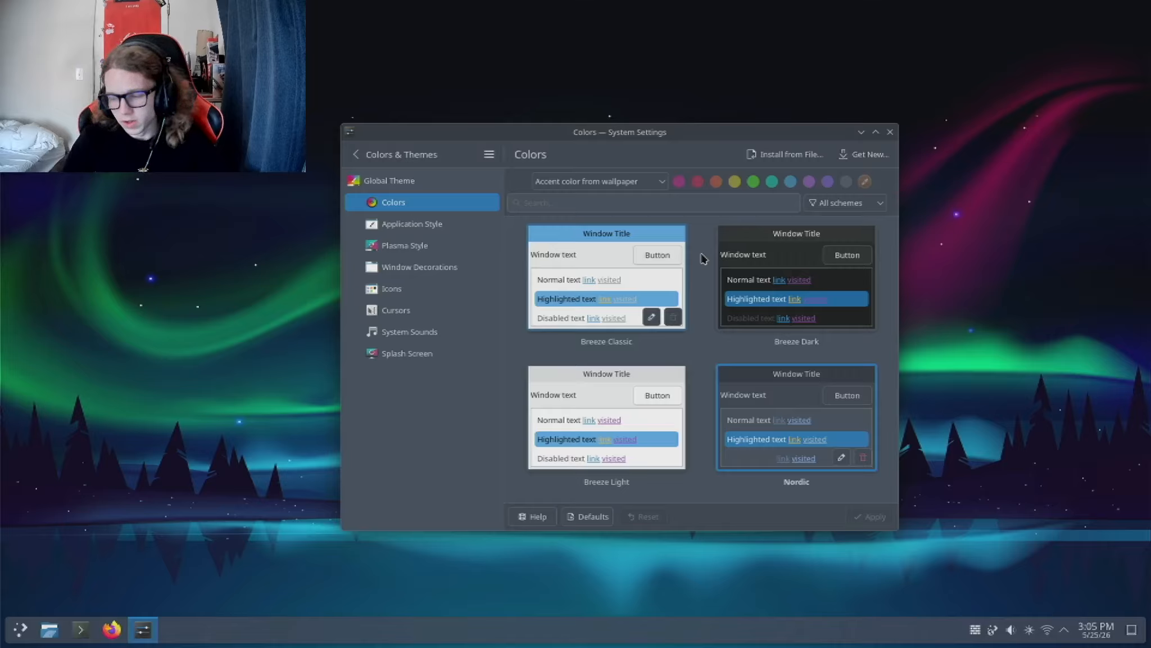
Step: Examine the available application styles, the GNOME/GTK style option, and the icon and toolbar configuration
left_click(451, 223)
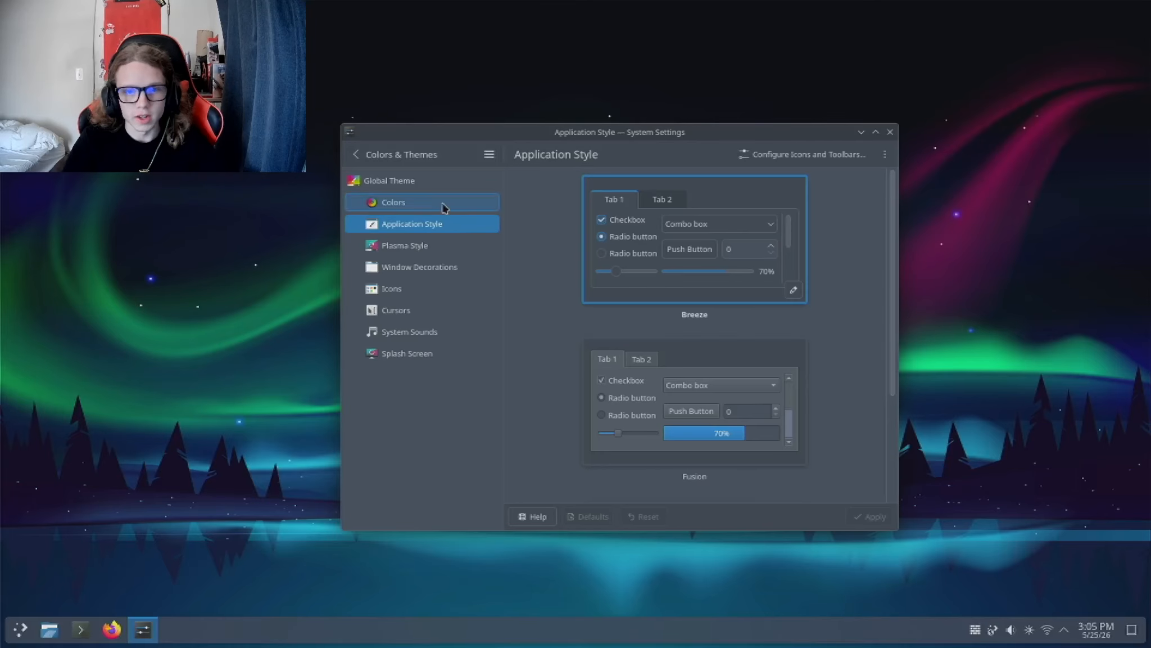
scroll(545, 253, "down", 1)
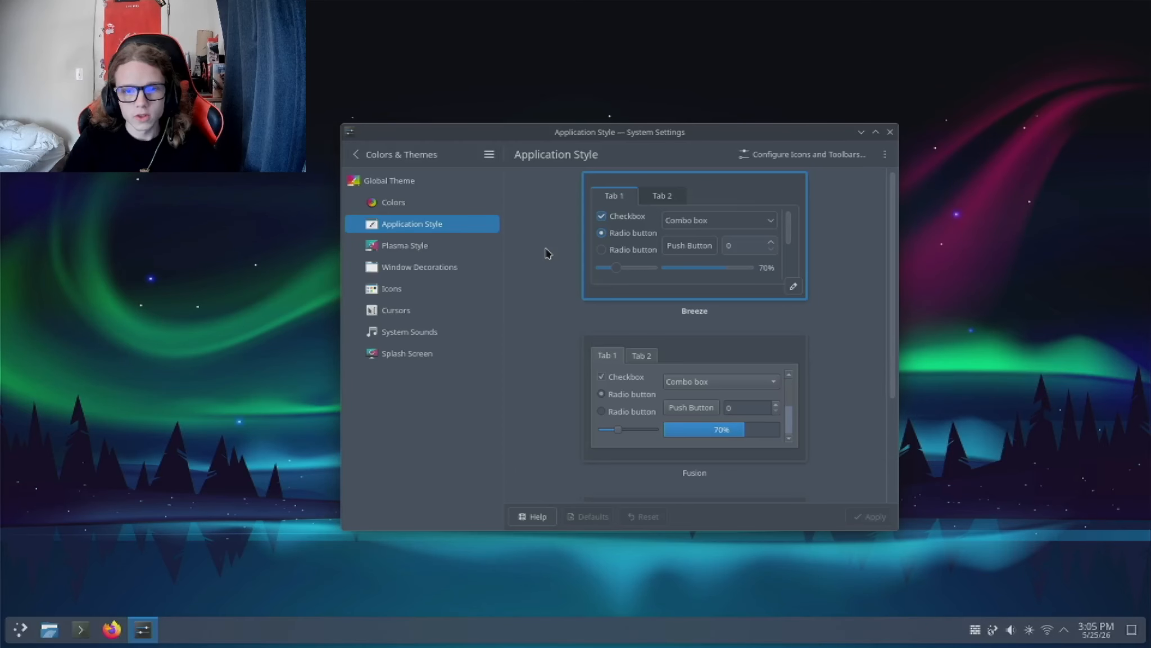
scroll(546, 253, "down", 4)
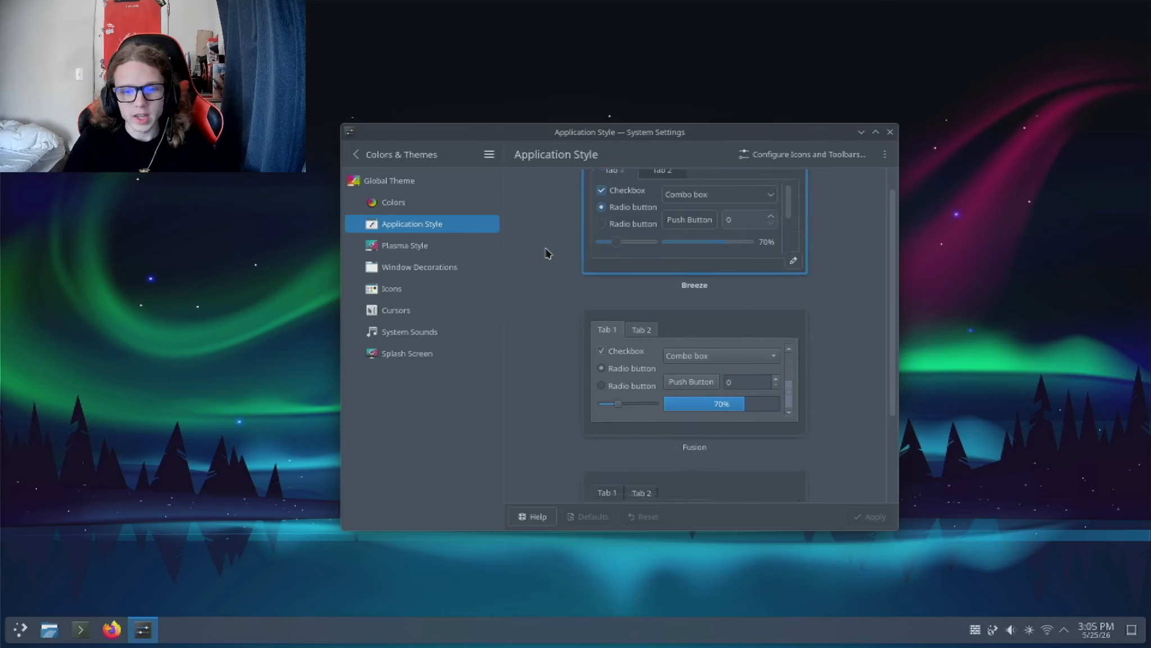
left_click(887, 154)
left_click(889, 156)
left_click(888, 156)
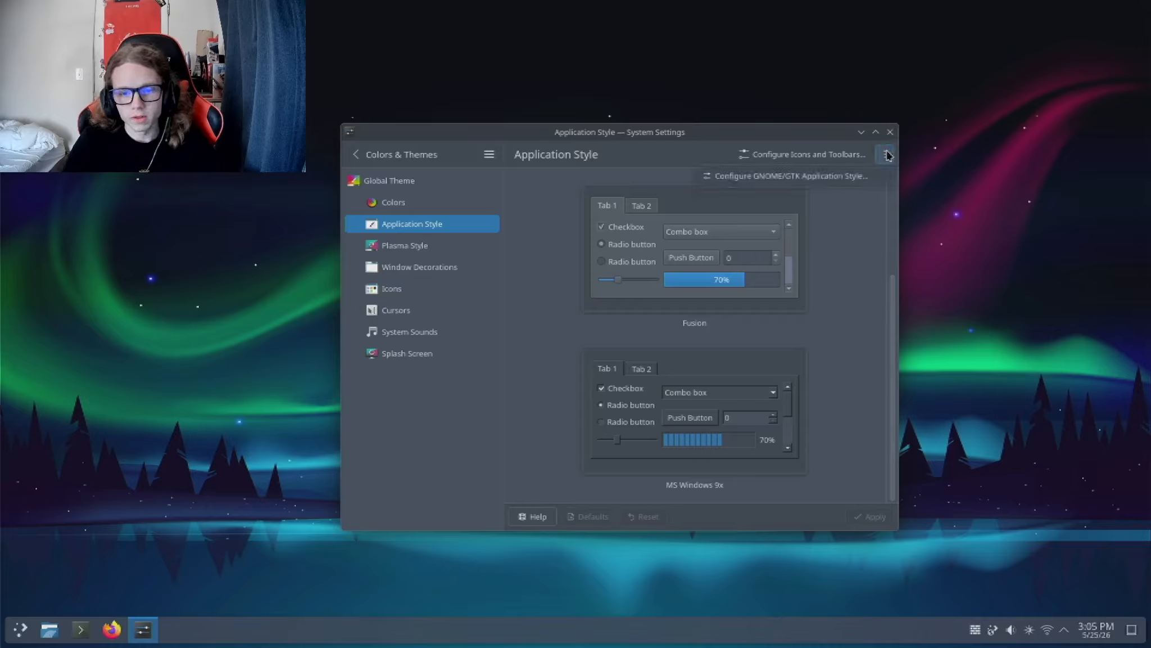
left_click(889, 155)
left_click(888, 155)
left_click(888, 156)
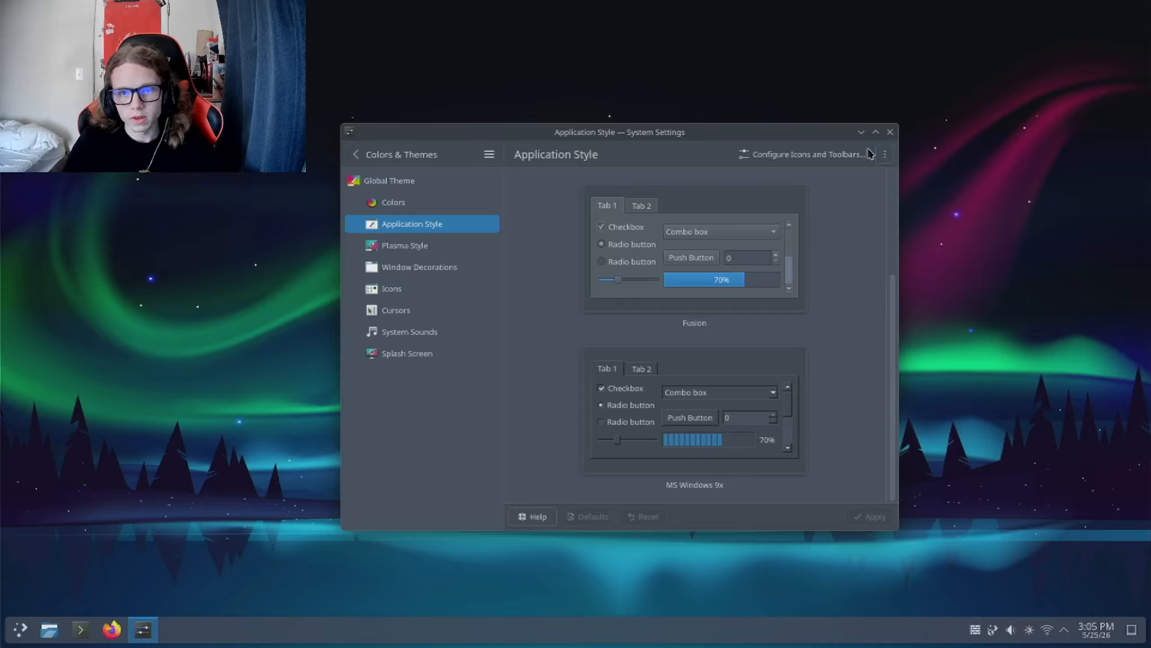
left_click(831, 154)
left_click(794, 292)
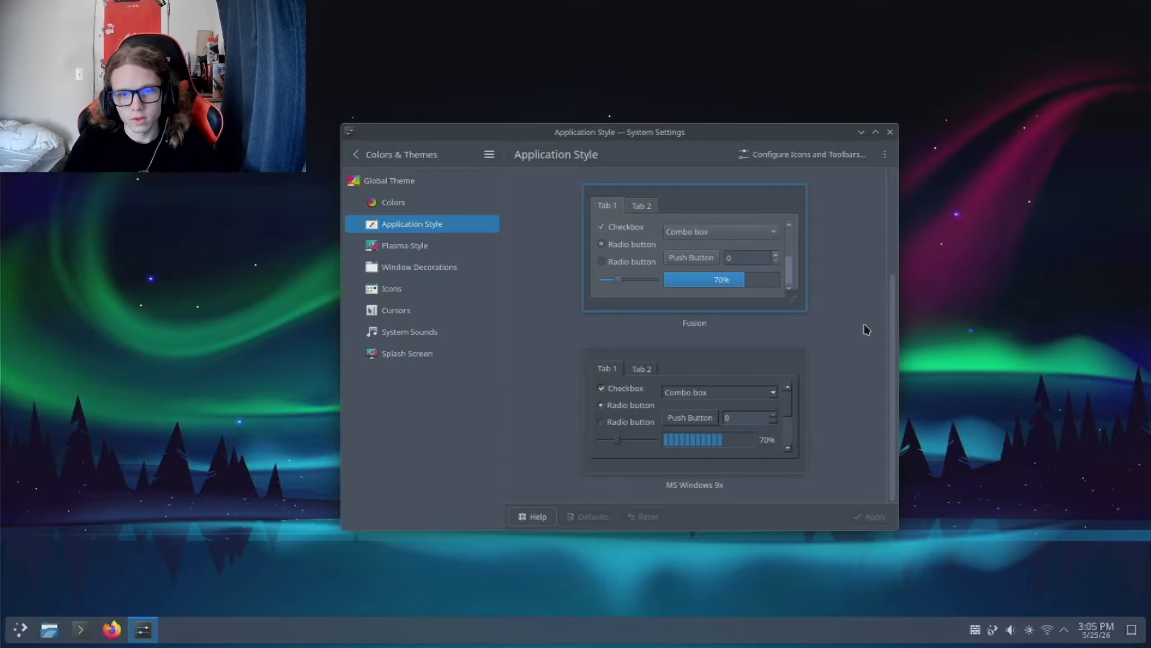
Step: Apply the Fusion application style
scroll(866, 330, "up", 2)
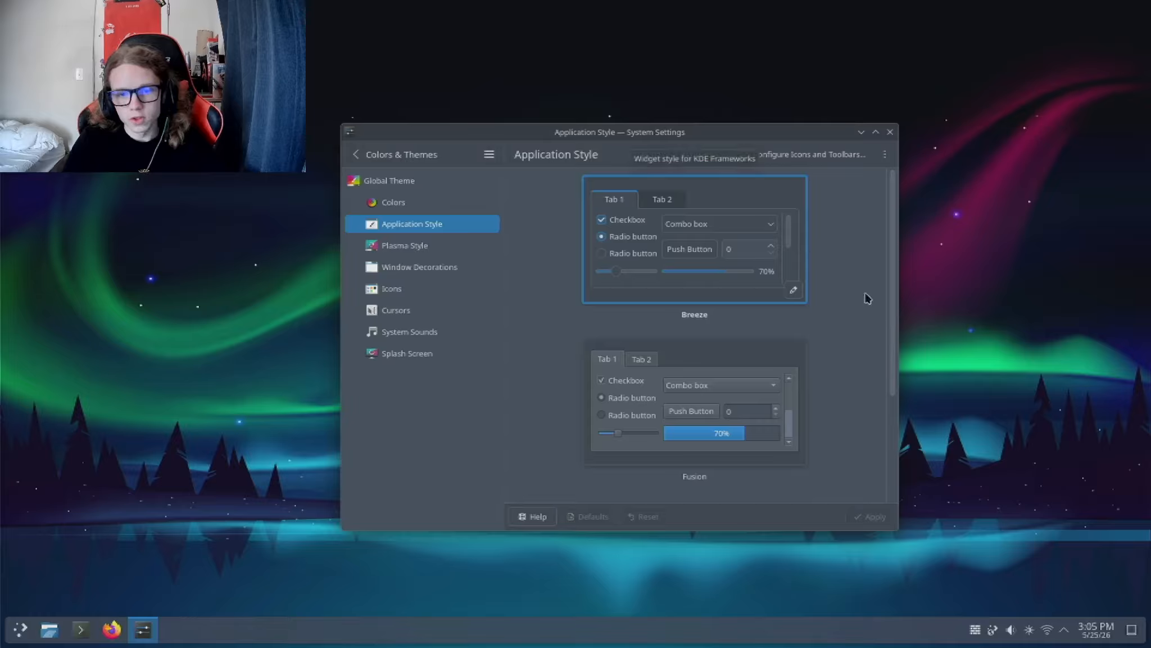
scroll(862, 300, "down", 1)
left_click(742, 344)
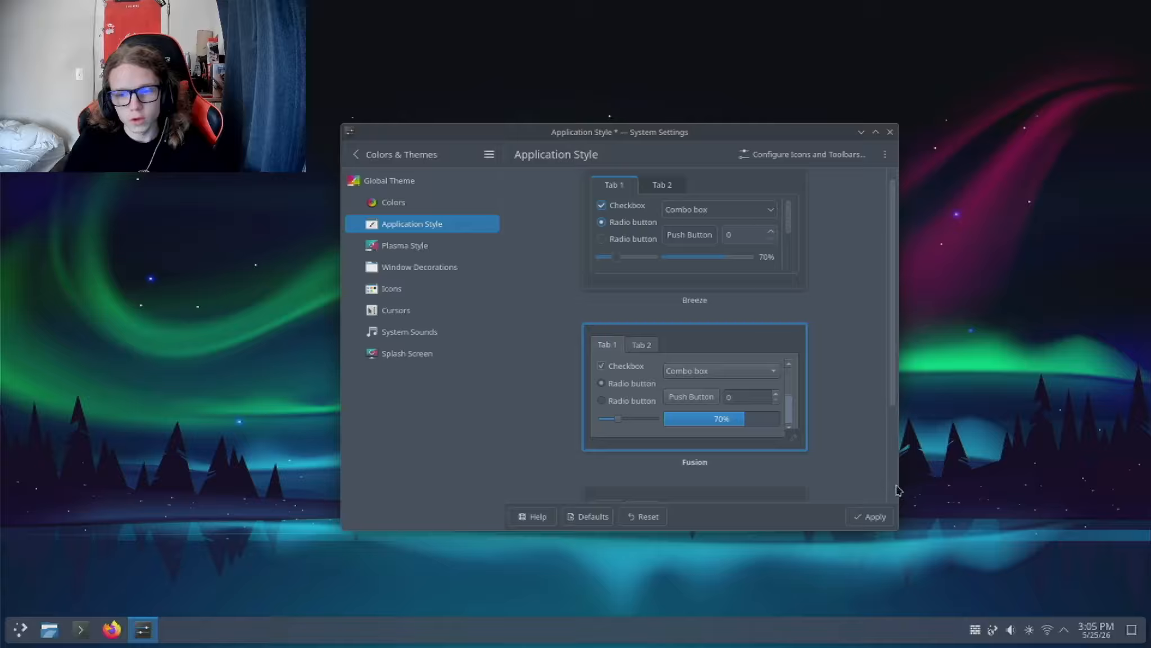
left_click(890, 522)
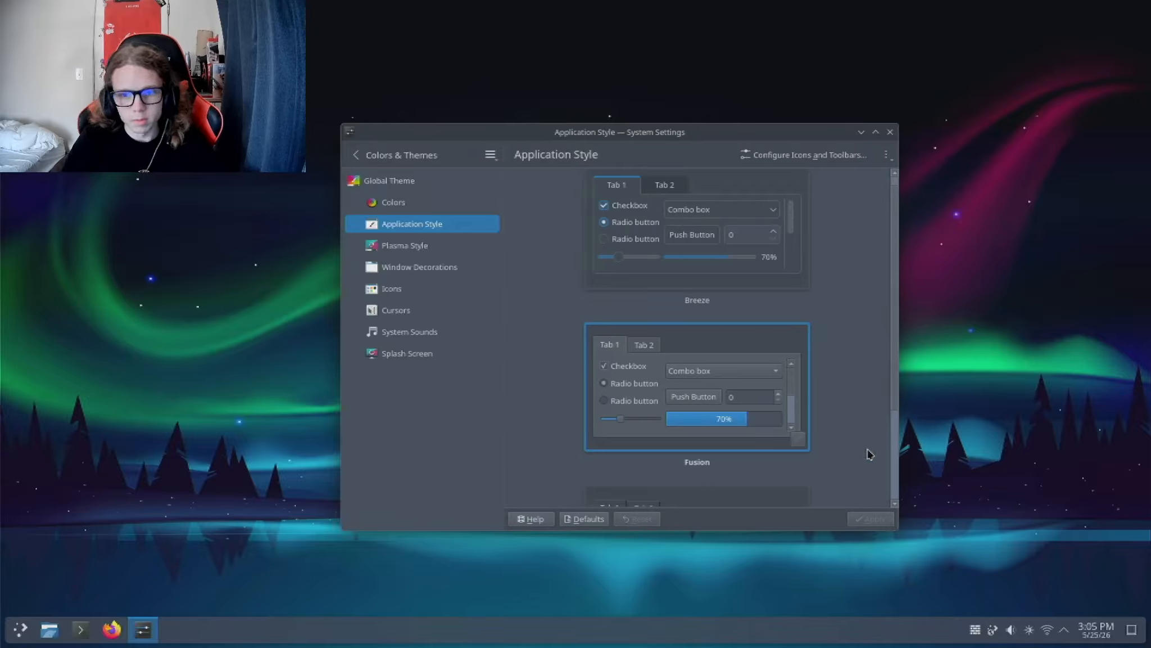
scroll(868, 455, "down", 1)
scroll(863, 444, "up", 2)
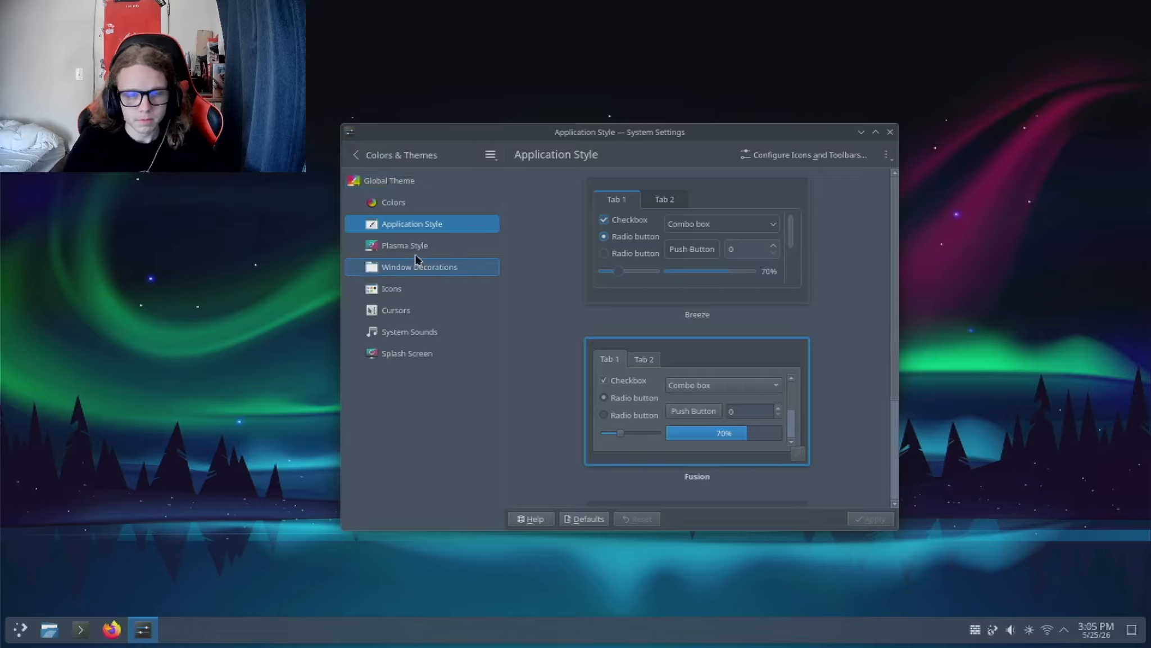
Step: Open the downloadable Plasma styles and try to install Arc Dark KDE
left_click(458, 251)
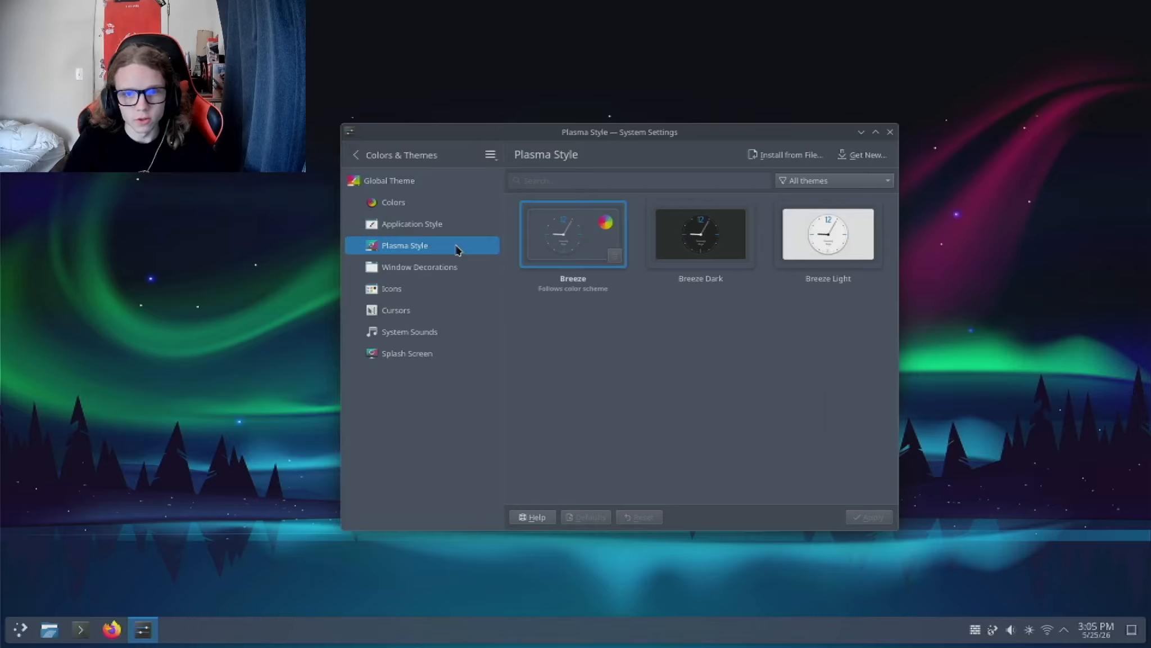
left_click(855, 163)
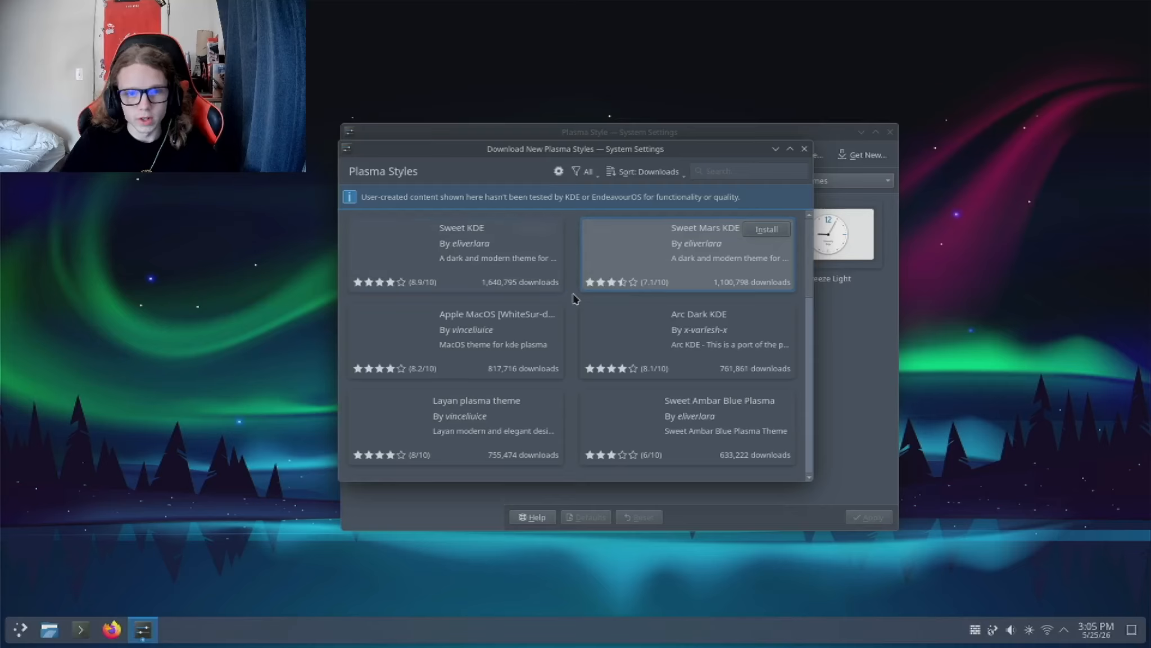
scroll(569, 293, "down", 2)
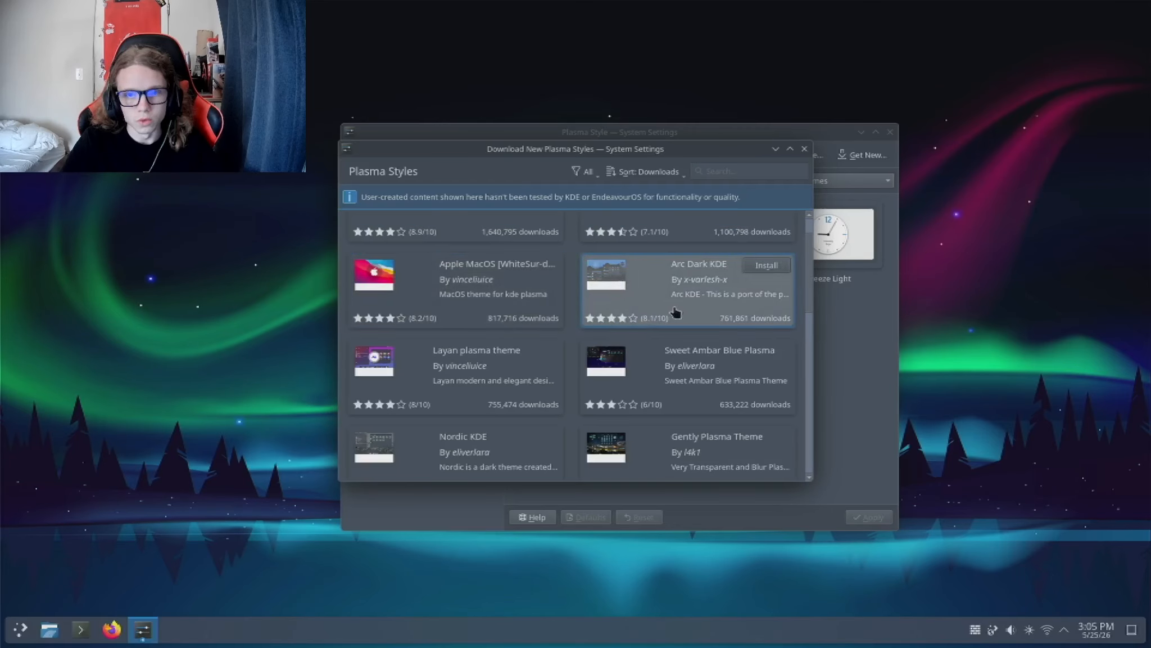
left_click(772, 271)
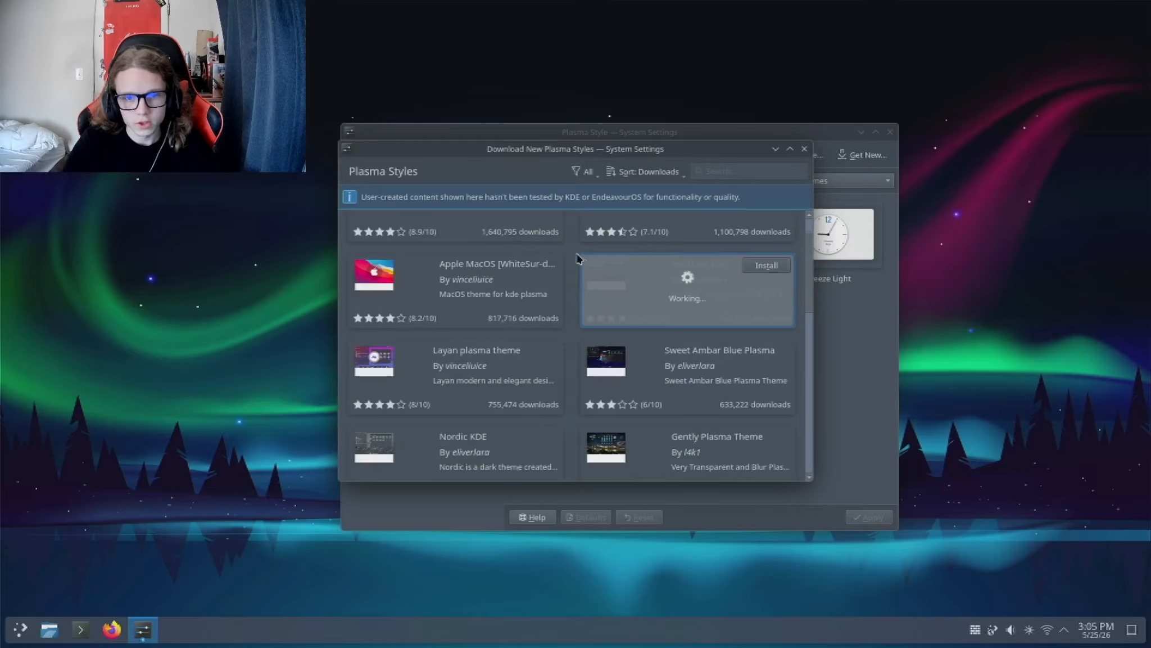
Step: Install the Gently Plasma Theme from the downloadable Plasma styles
scroll(577, 258, "down", 3)
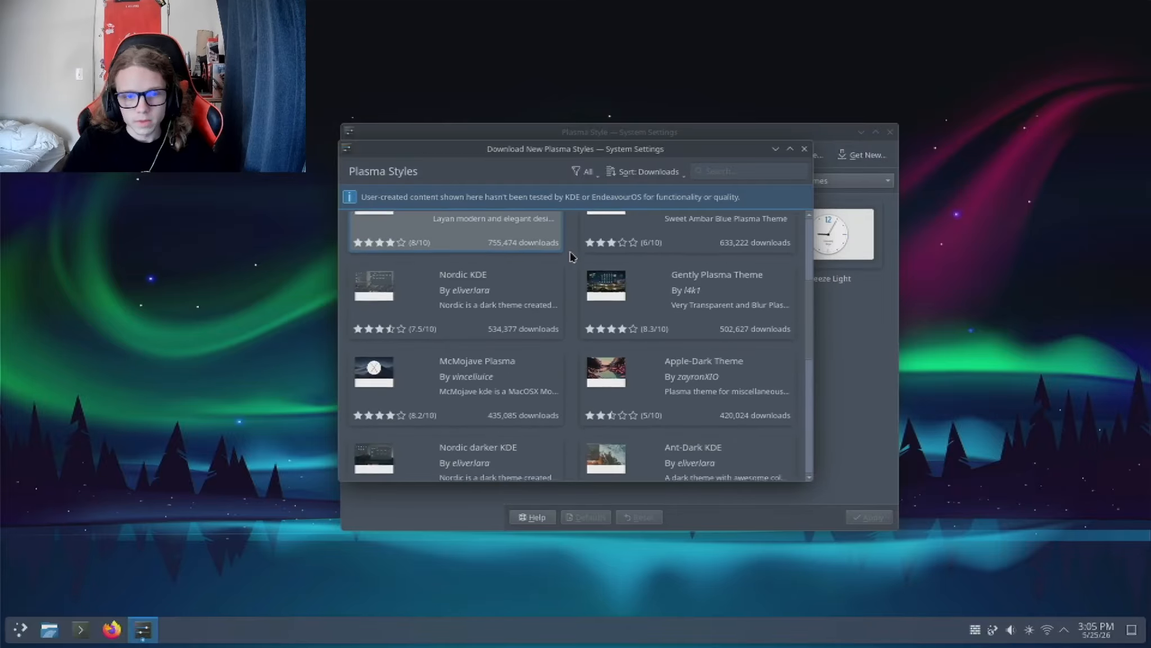
scroll(571, 256, "down", 1)
mouse_move(676, 267)
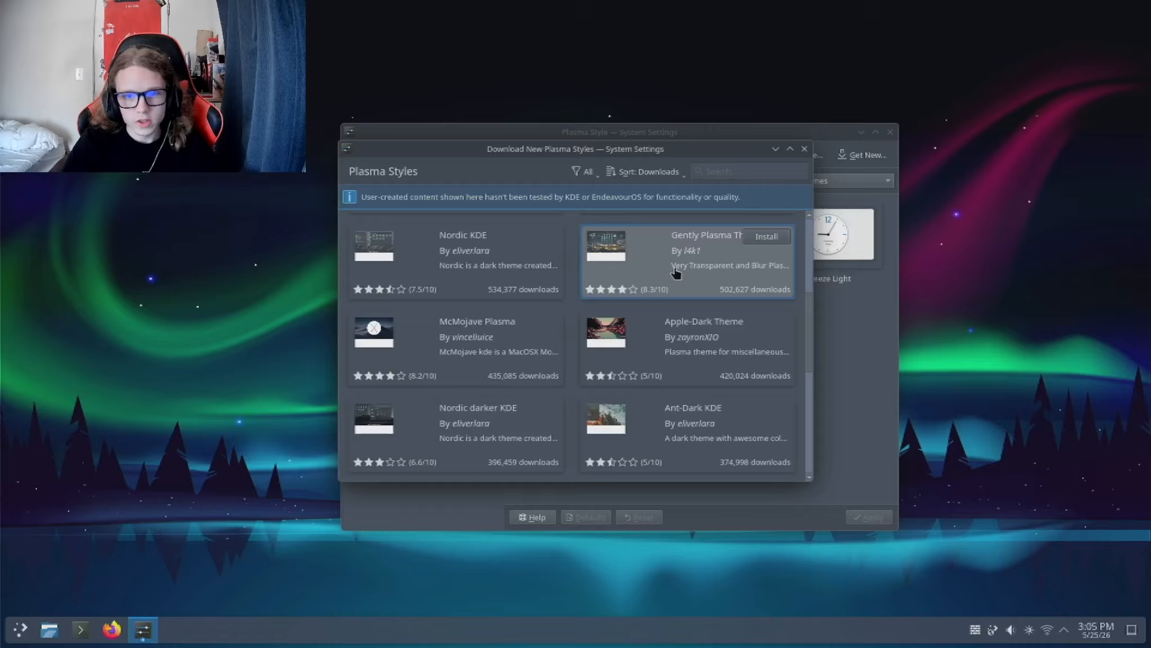
left_click(779, 237)
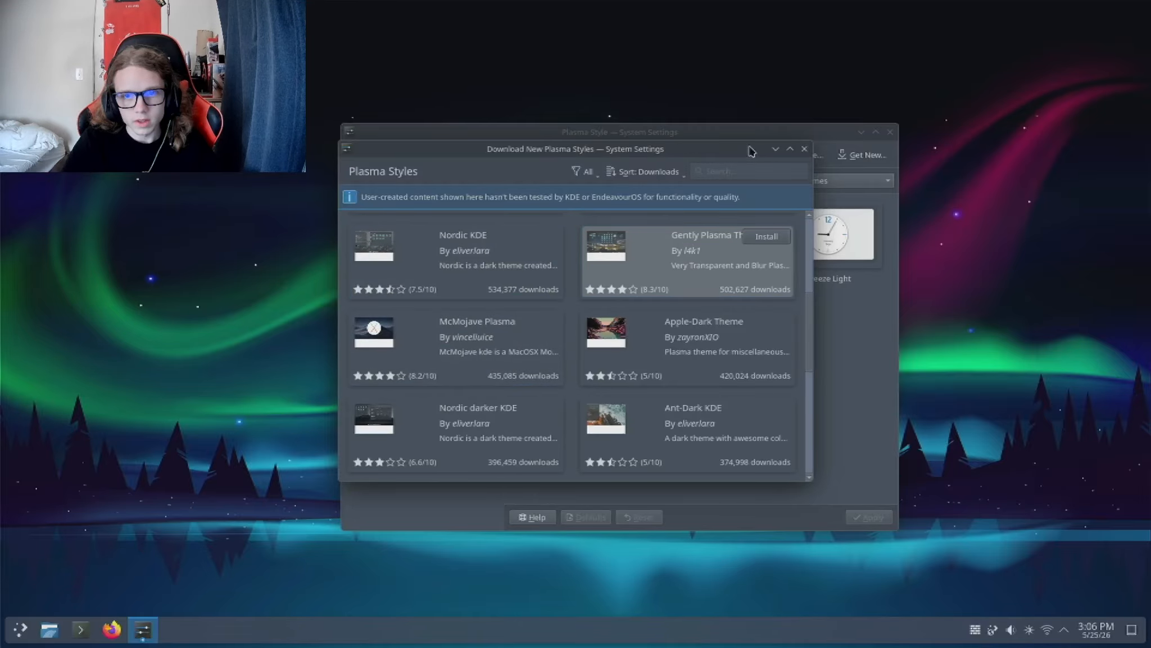
Step: Close the Plasma style downloads and apply the Gently Plasma style
left_click_drag(749, 151, 568, 193)
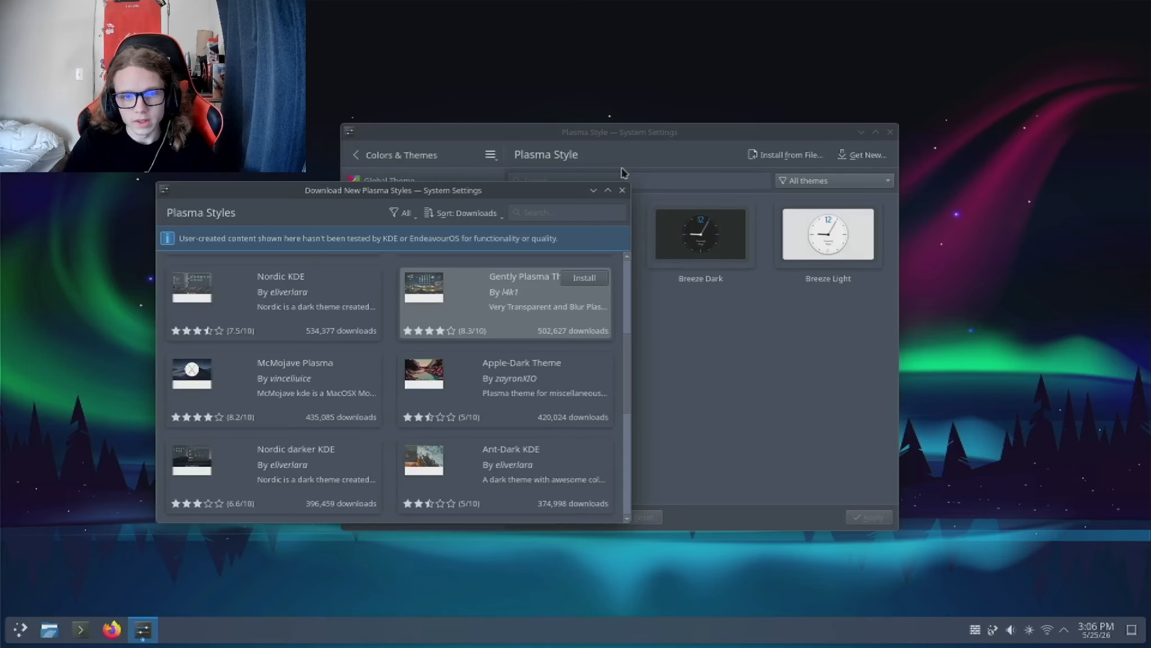
left_click(623, 190)
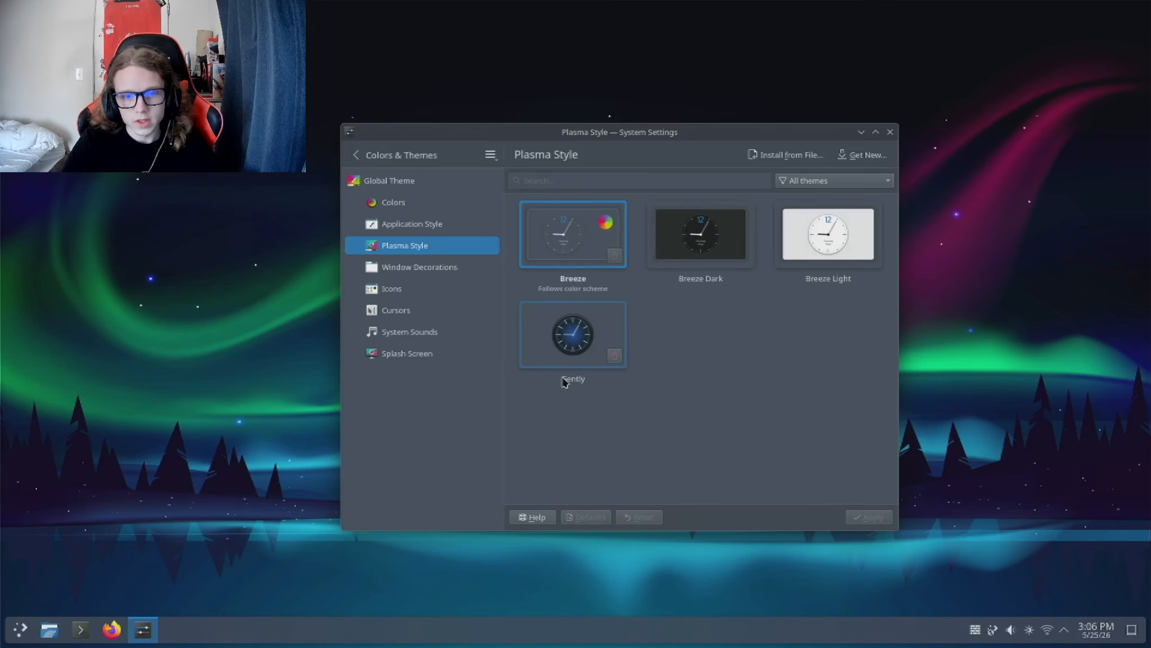
left_click(569, 353)
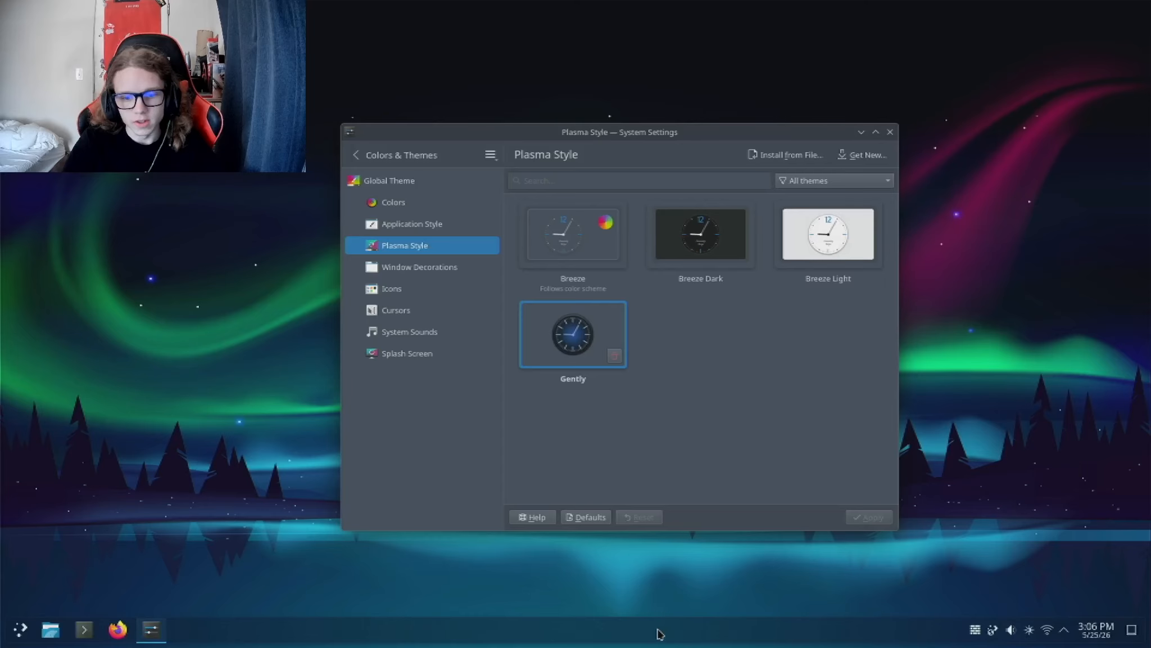
left_click_drag(627, 589, 697, 618)
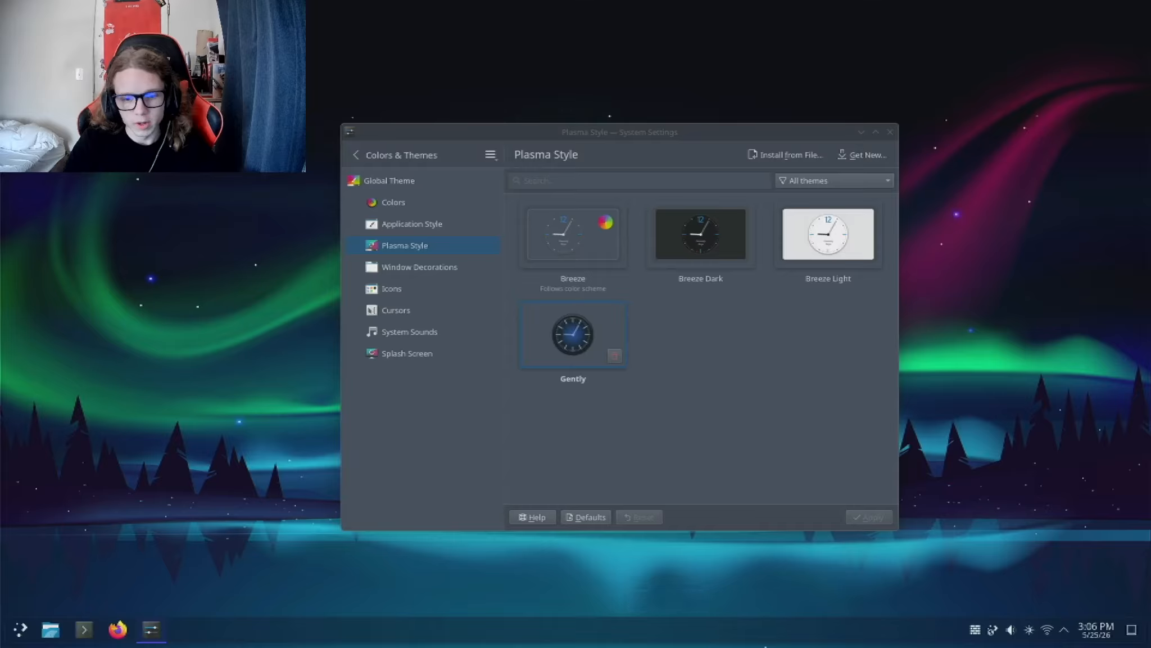
Step: Apply the Plastik window decoration
left_click(411, 272)
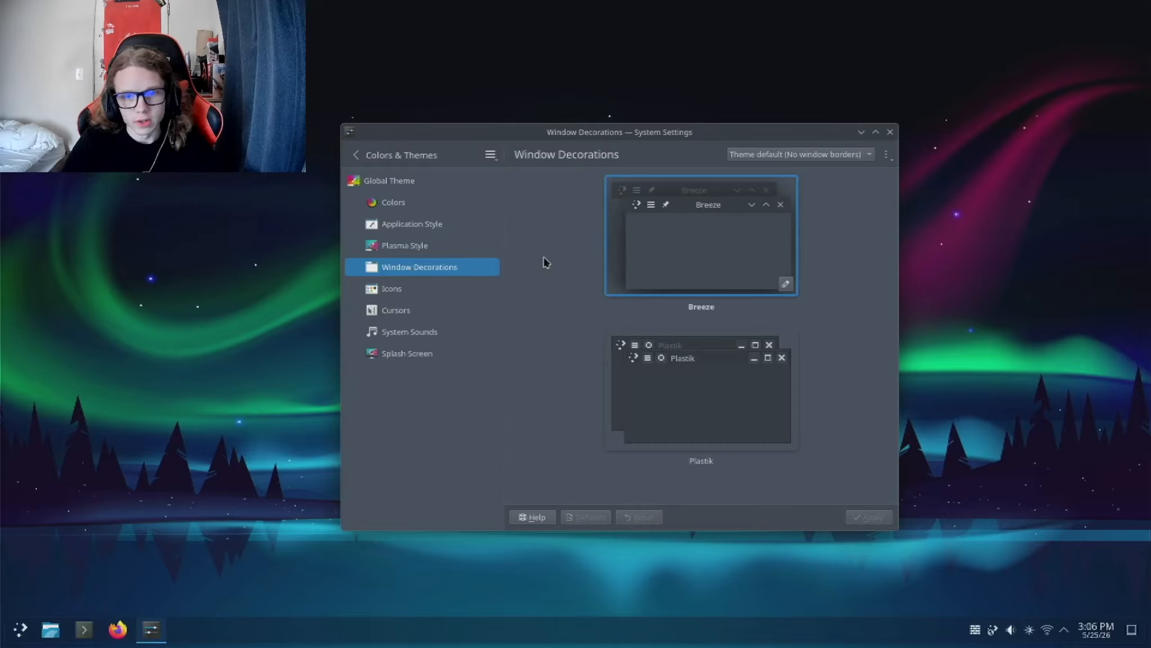
left_click(891, 159)
left_click(892, 159)
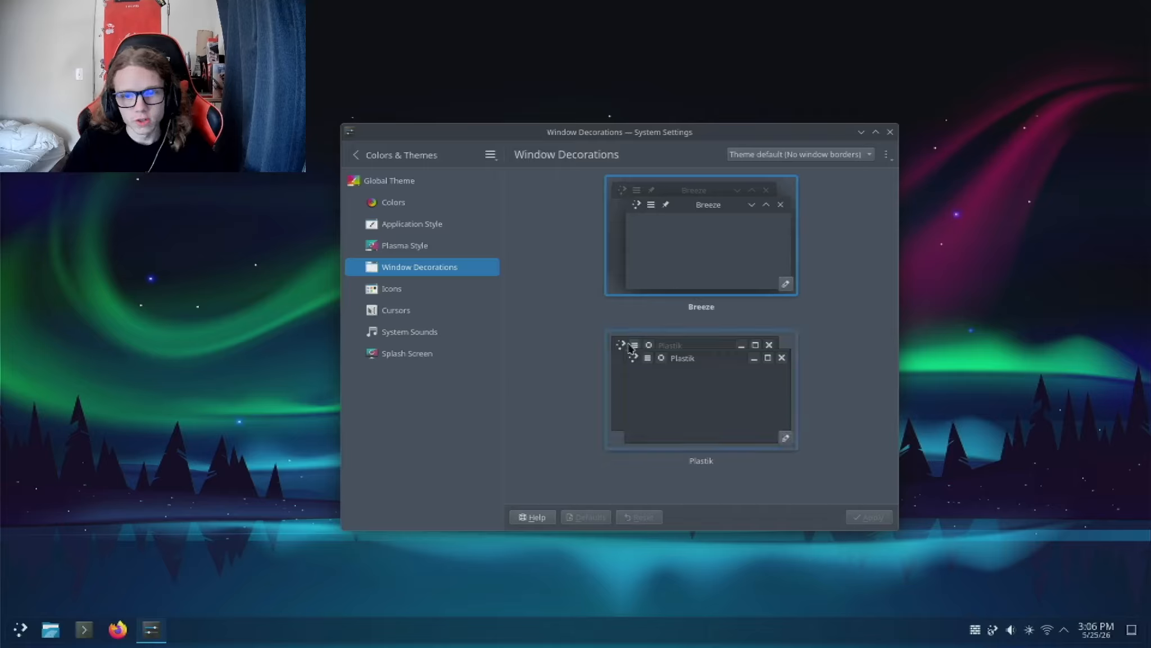
left_click(630, 348)
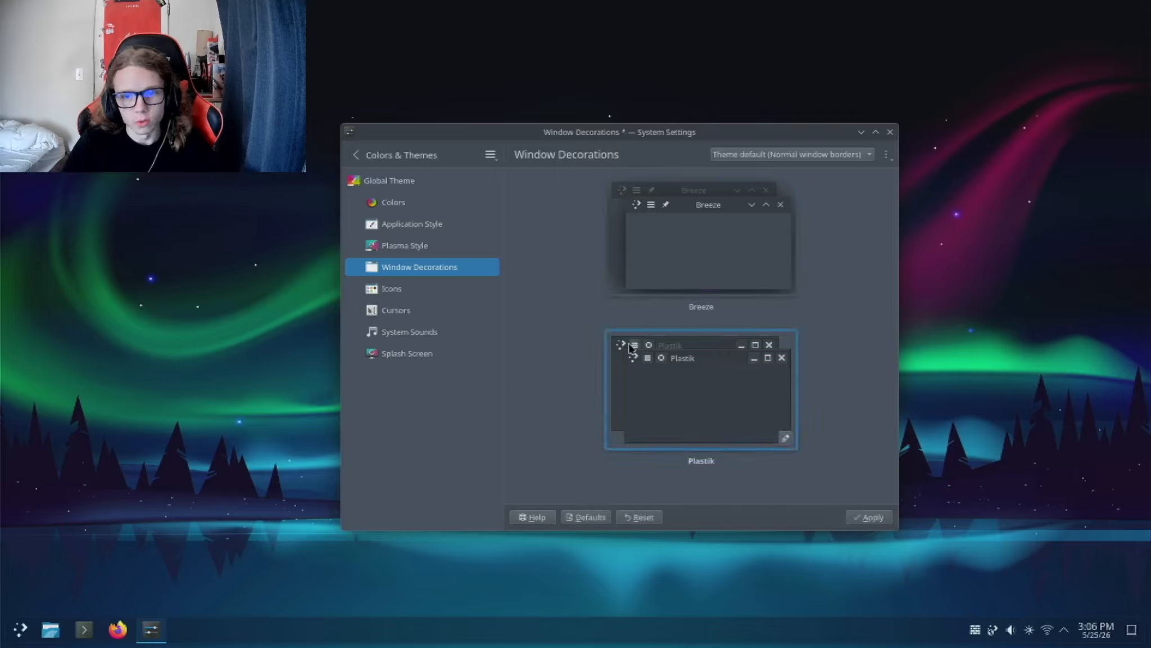
left_click(886, 519)
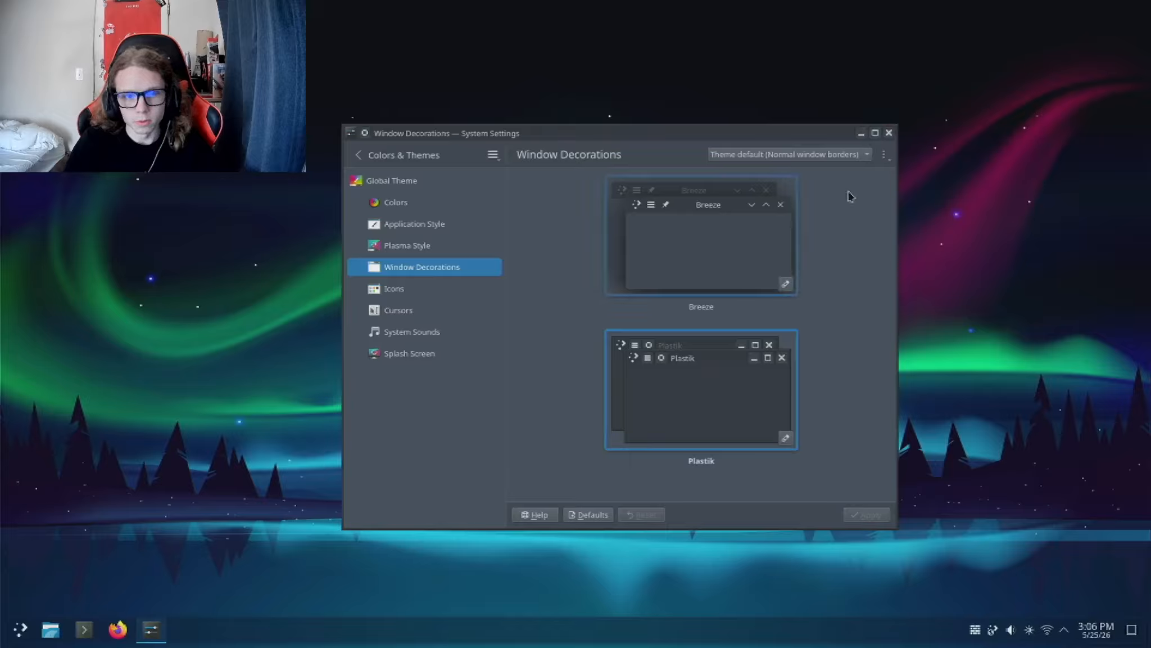
Step: Check the downloadable window decorations and close the download window
left_click(883, 155)
left_click(829, 196)
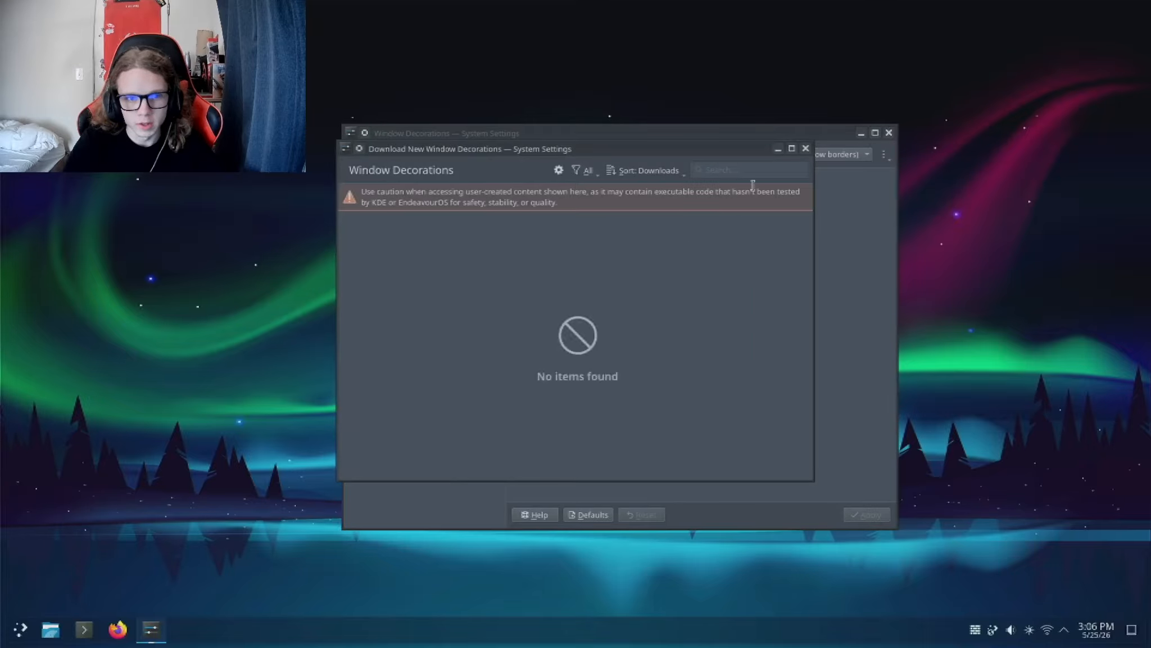
left_click(806, 149)
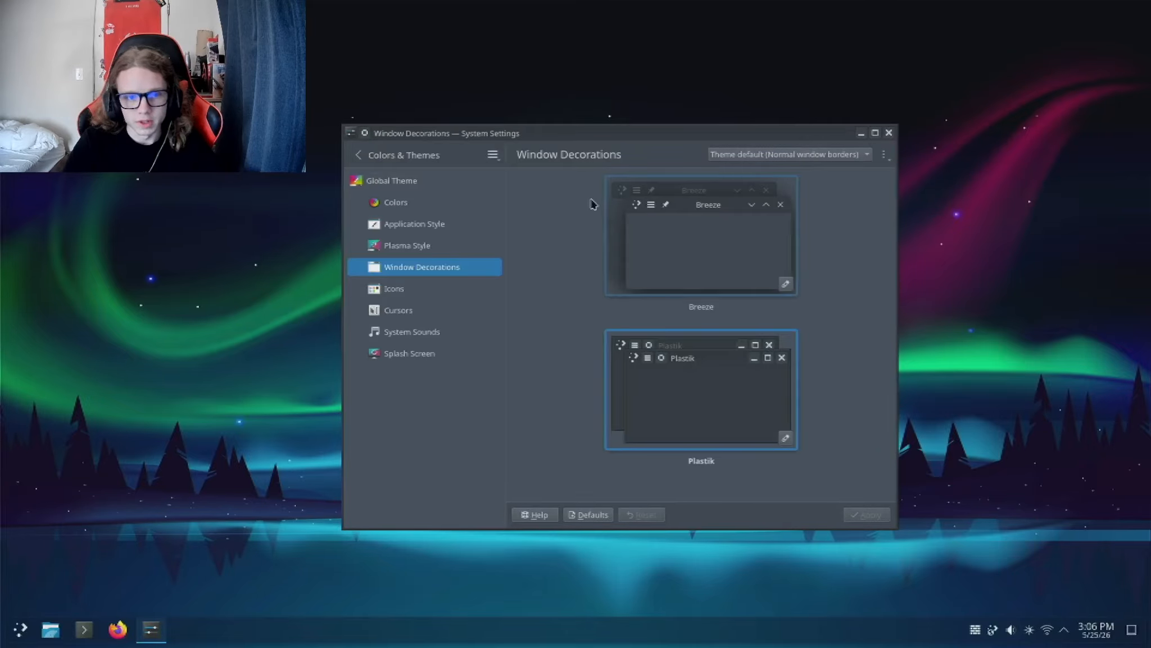
Step: Open the icon theme settings and try selecting the Qogir, Qogir-Dark and Qogir-Light themes
left_click(440, 287)
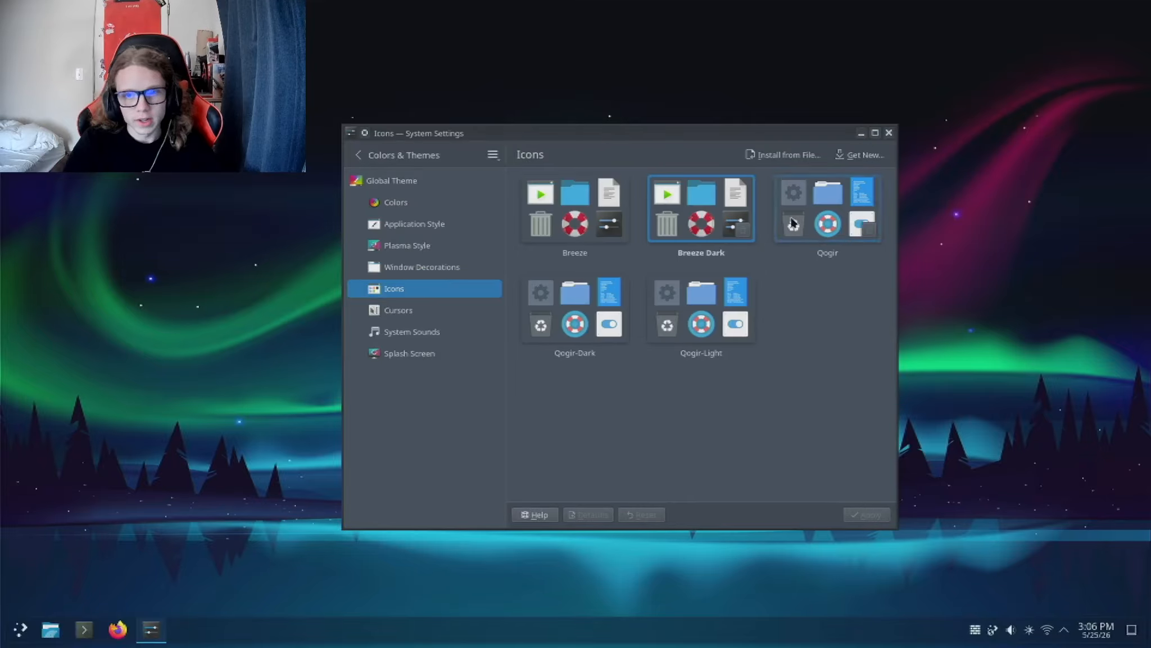
left_click(792, 223)
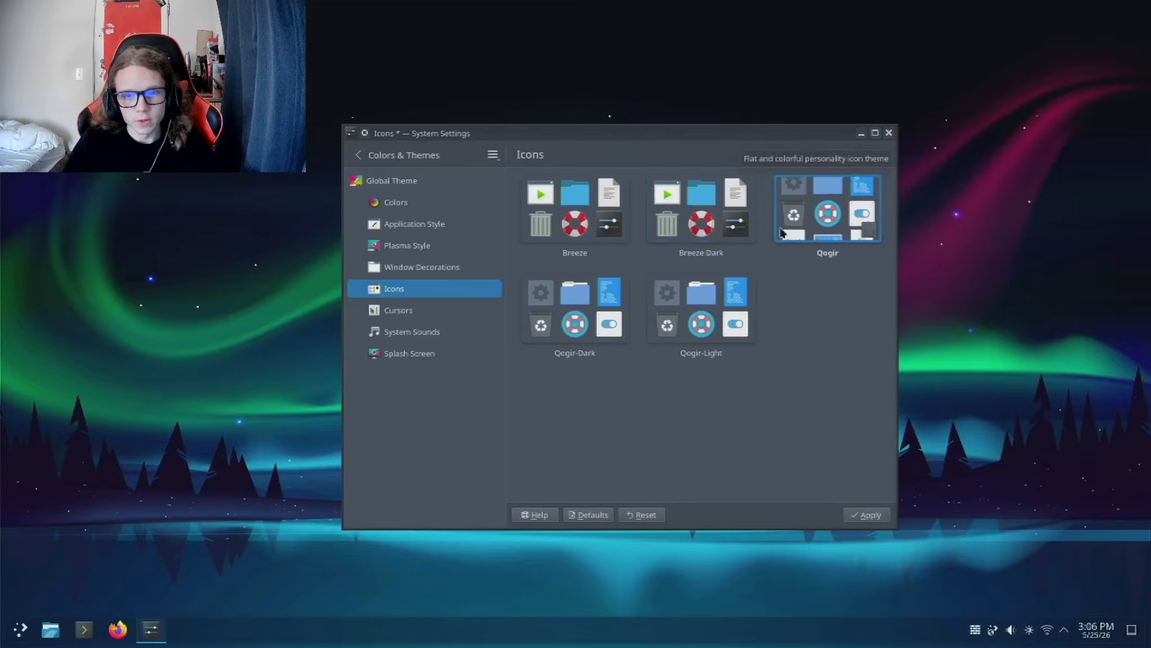
left_click(623, 303)
left_click(697, 309)
left_click(826, 224)
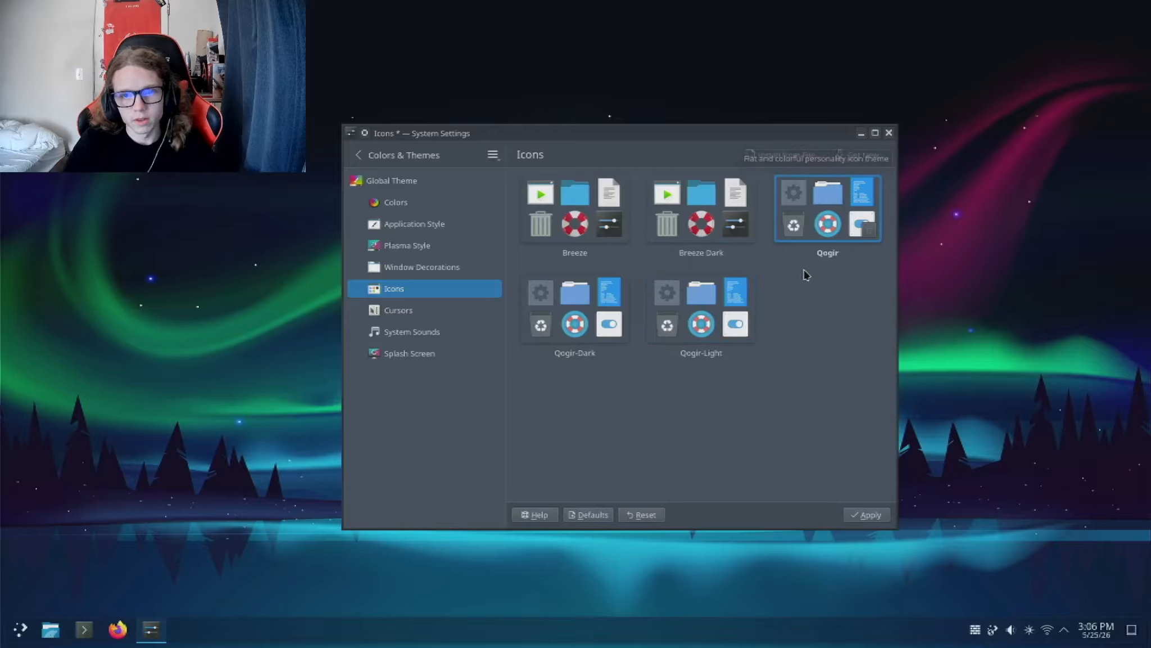
Step: Install the Papirus icon theme from the downloadable icons, using the papirus-icon-theme-20250501.tar.gz option
left_click(865, 155)
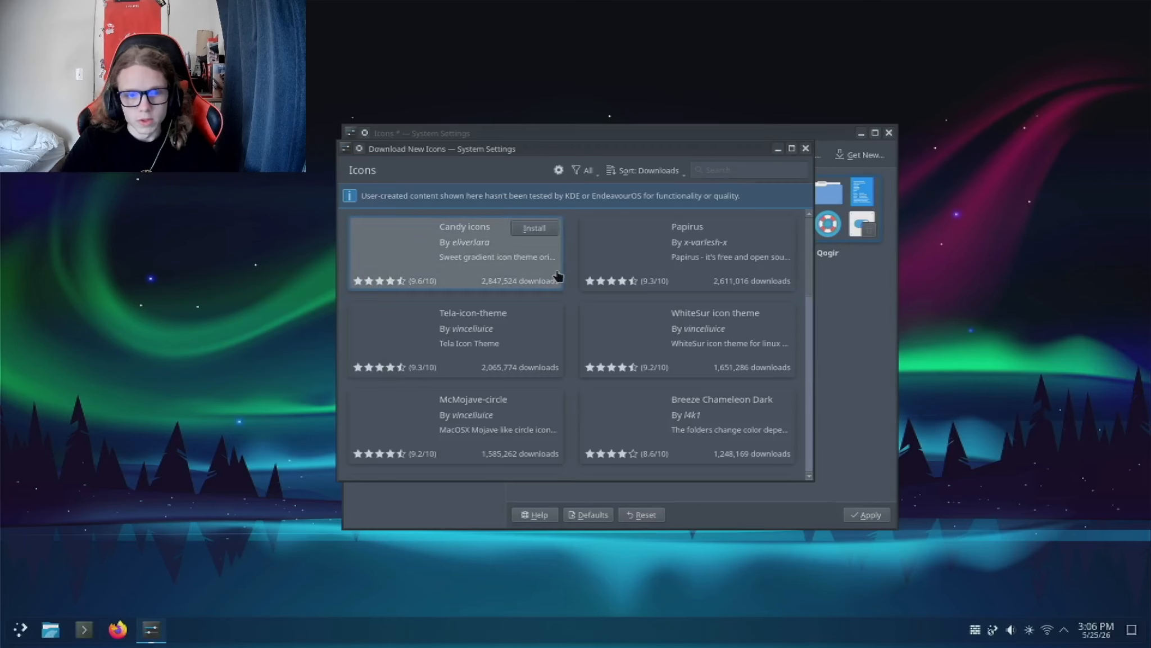
left_click(631, 261)
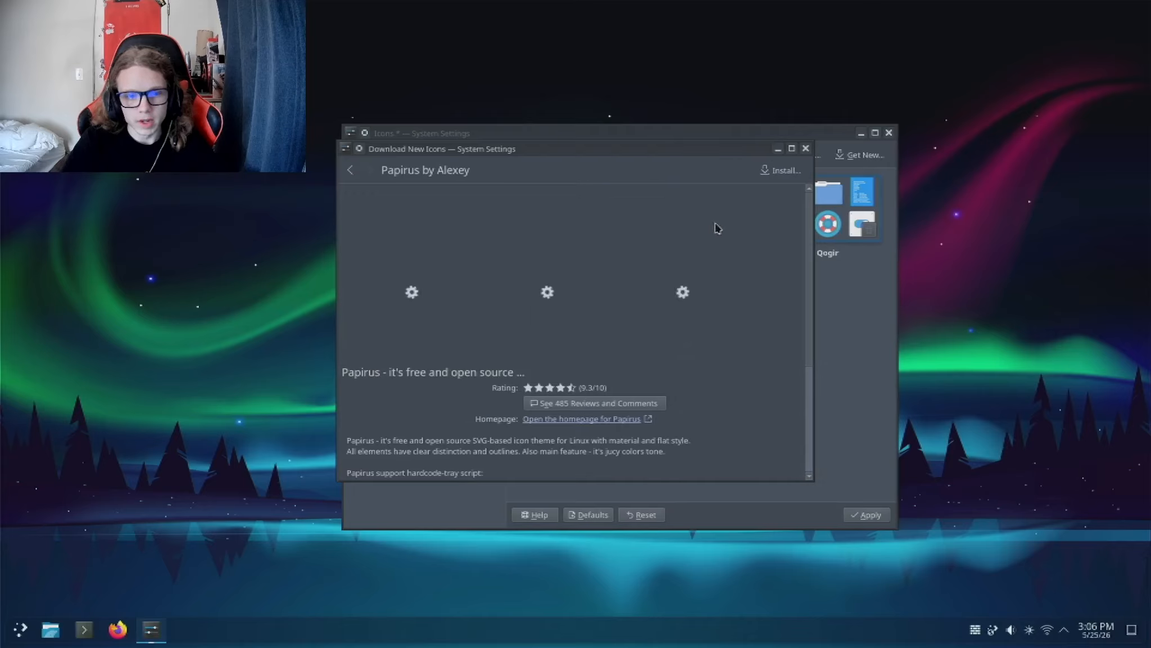
left_click(783, 170)
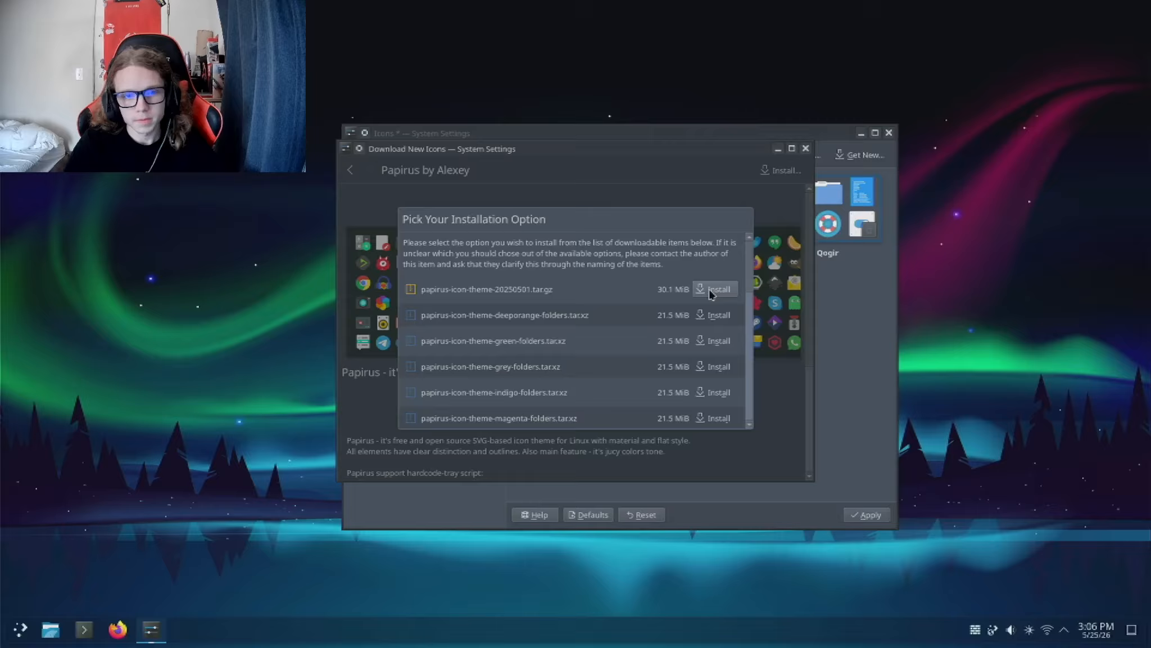
scroll(652, 335, "down", 8)
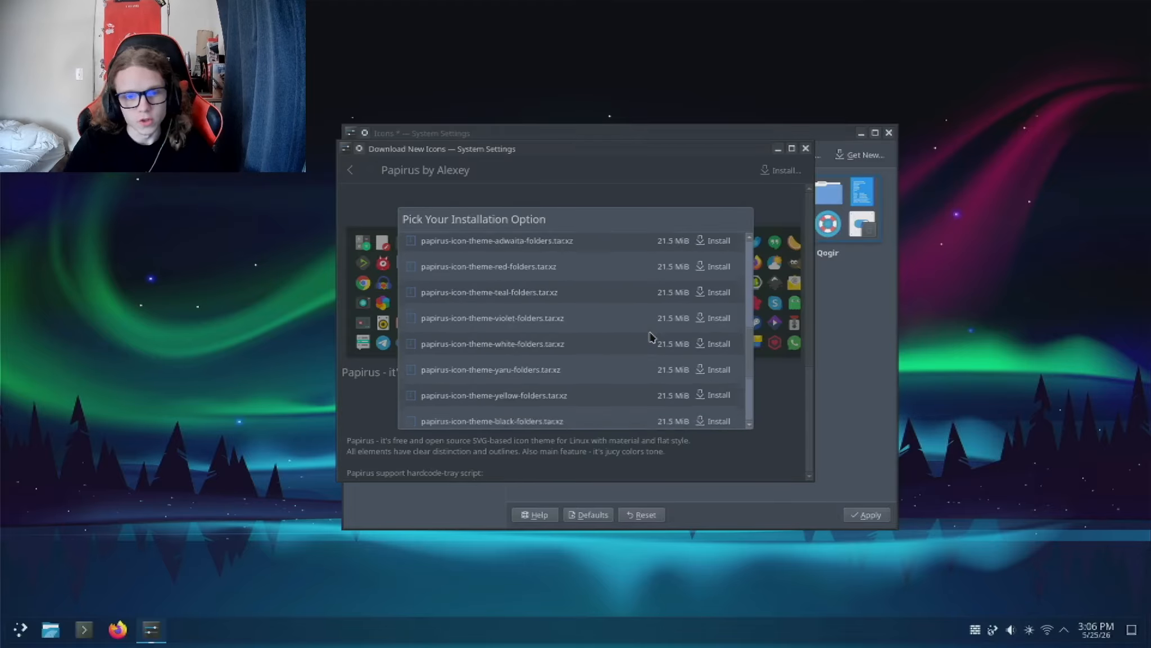
scroll(651, 336, "down", 6)
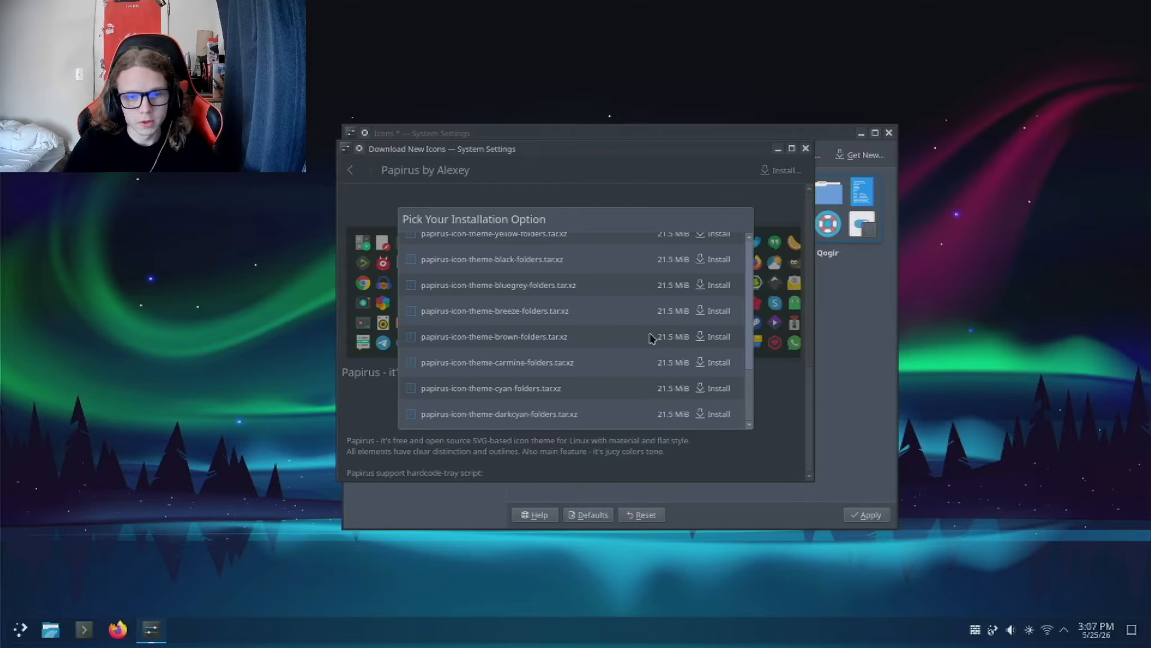
scroll(650, 337, "up", 14)
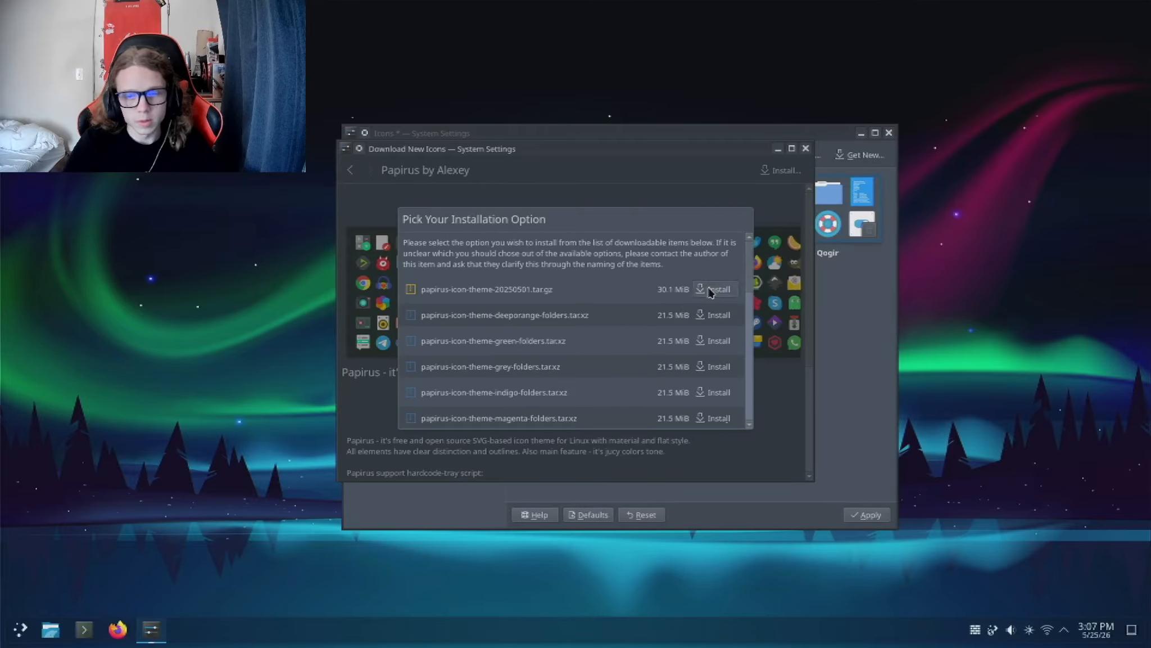
left_click(712, 287)
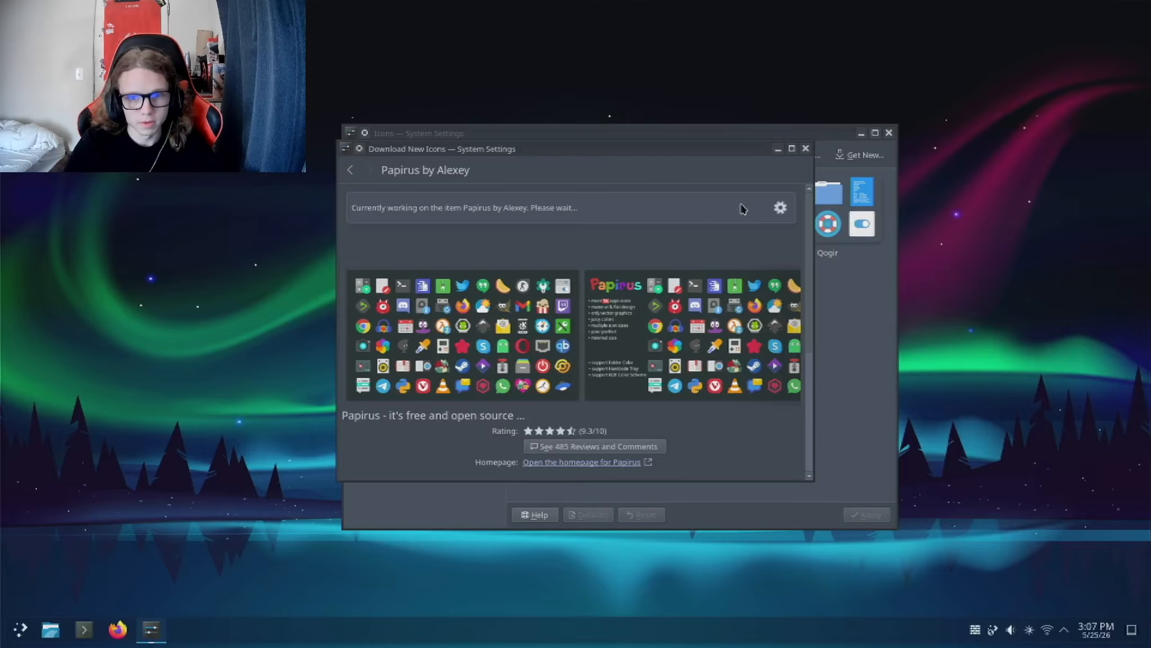
Step: Close the icon downloads and apply the Papirus-Dark icon theme
left_click_drag(616, 157, 589, 170)
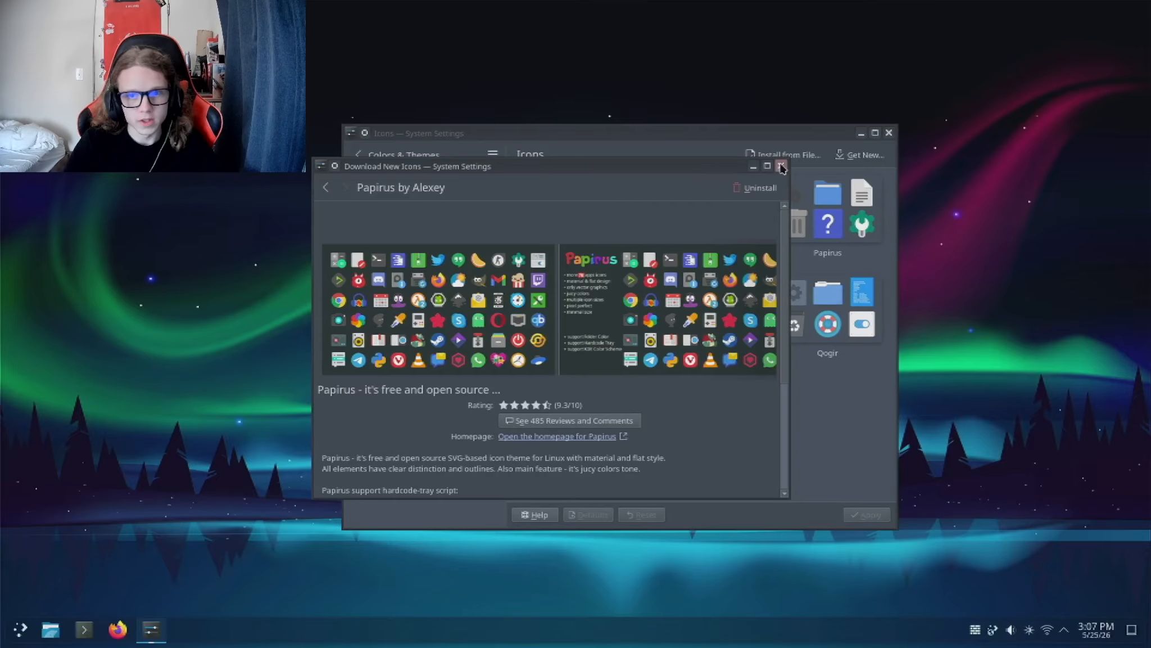
left_click(781, 166)
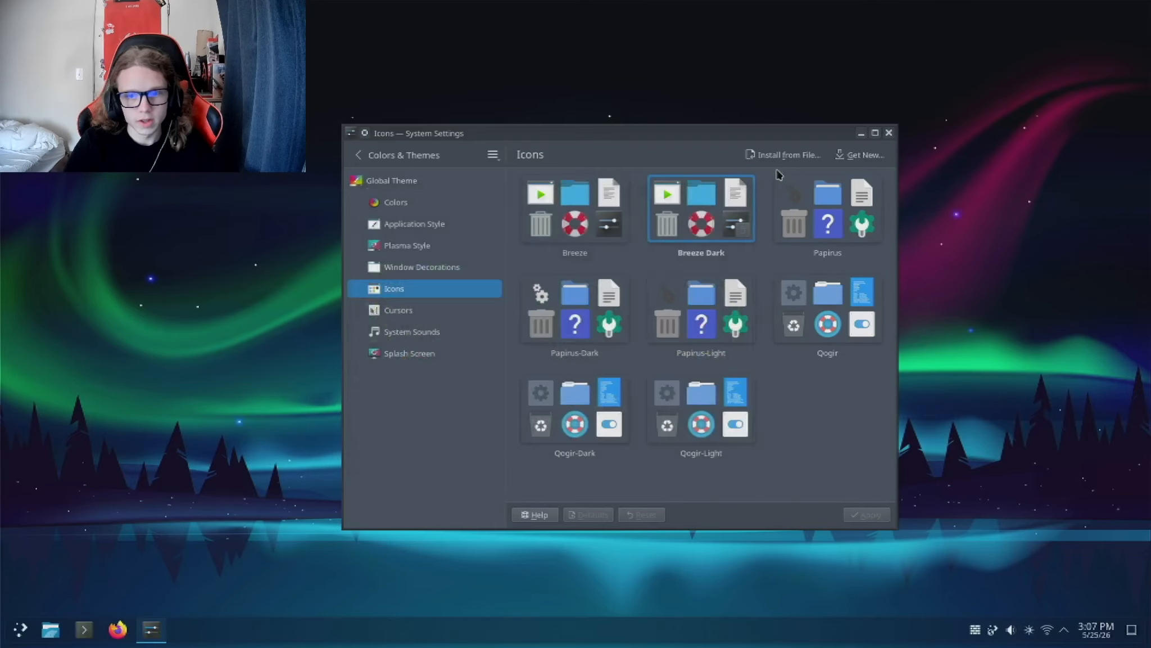
left_click(590, 315)
left_click(859, 519)
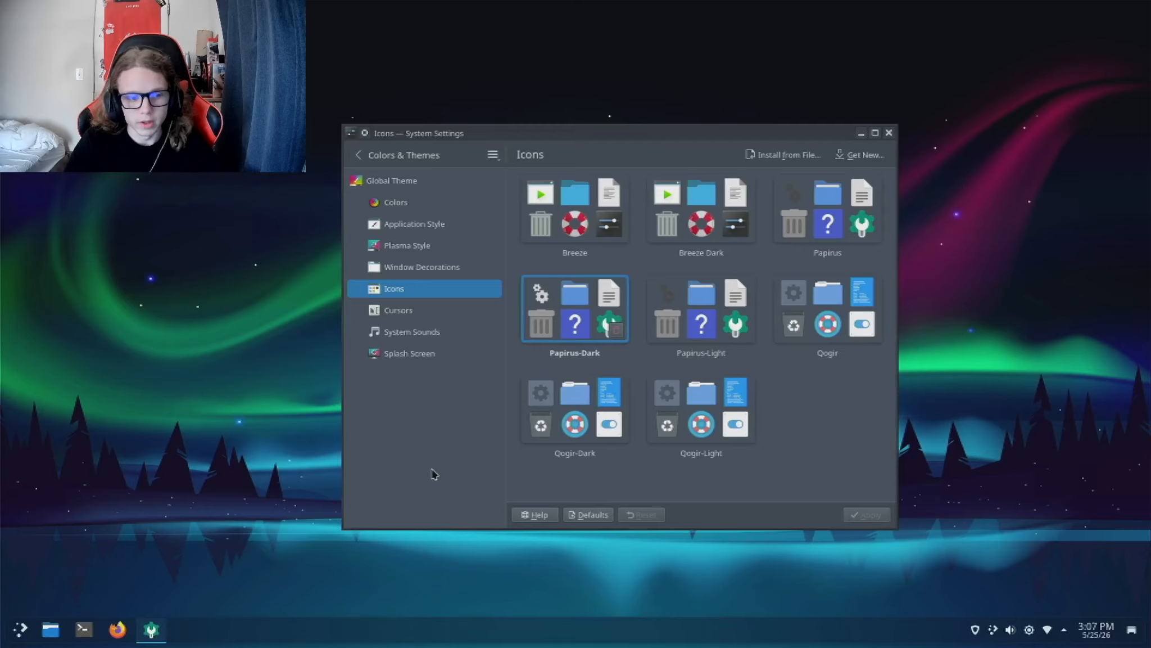
Step: Check how the new icons look in the application launcher and close it again
key("super")
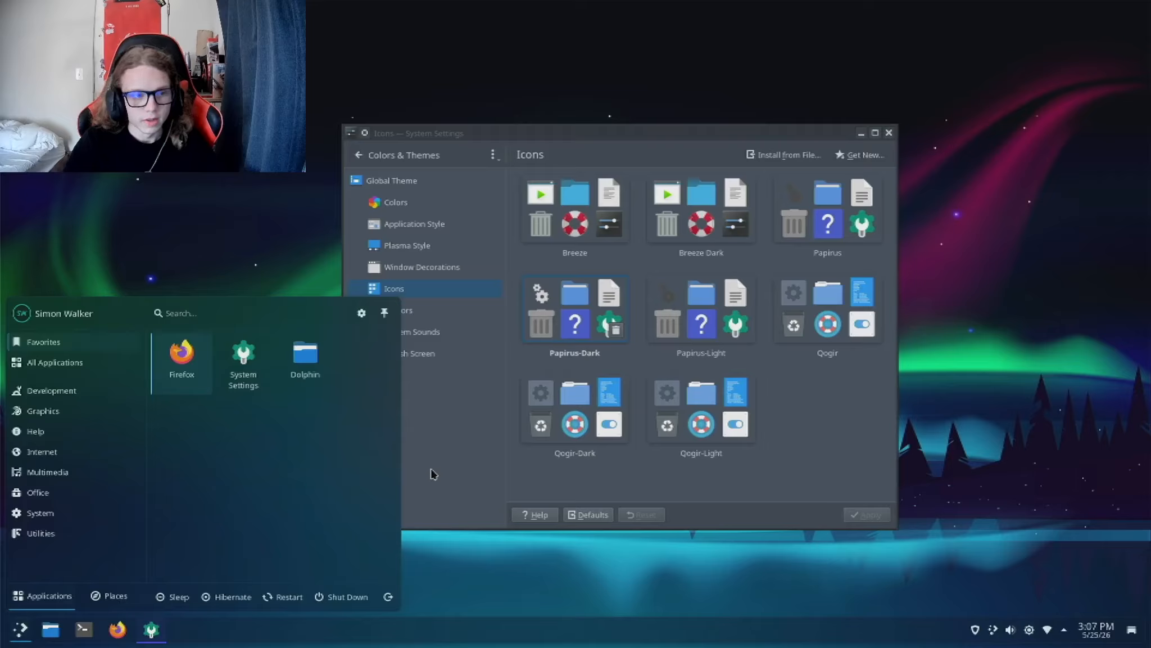
key("super")
key("super")
key("super")
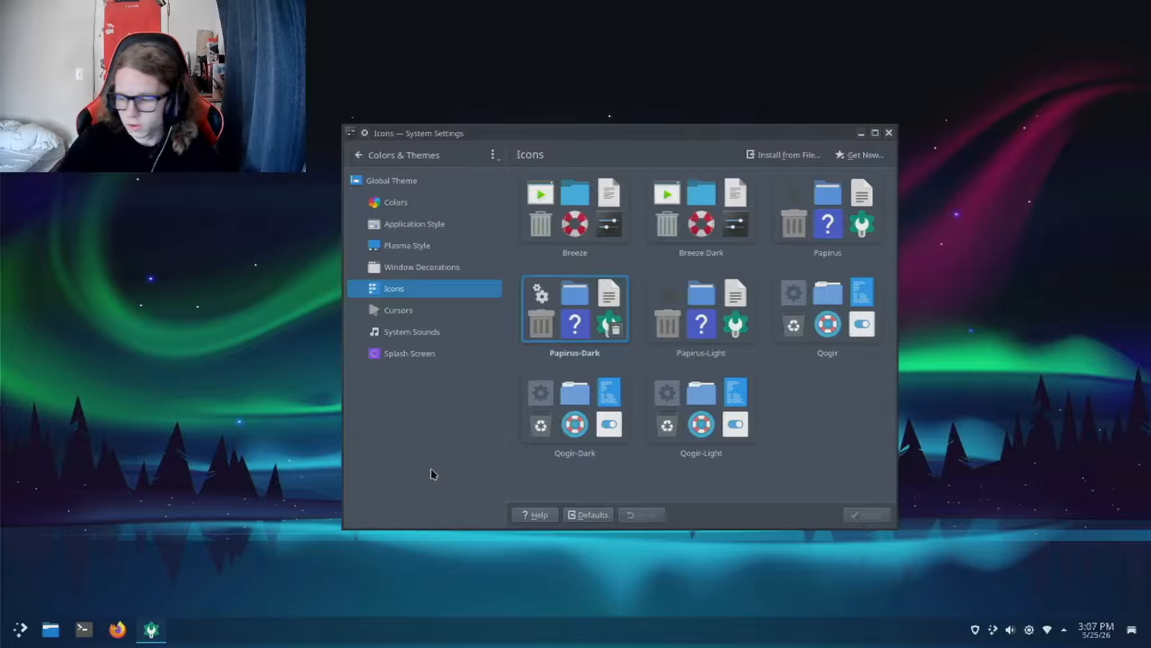
Step: In the cursor settings, install Capitaine Cursors from the downloadable cursors, using the capitaine-cursors-r4.tar.gz option
left_click(440, 315)
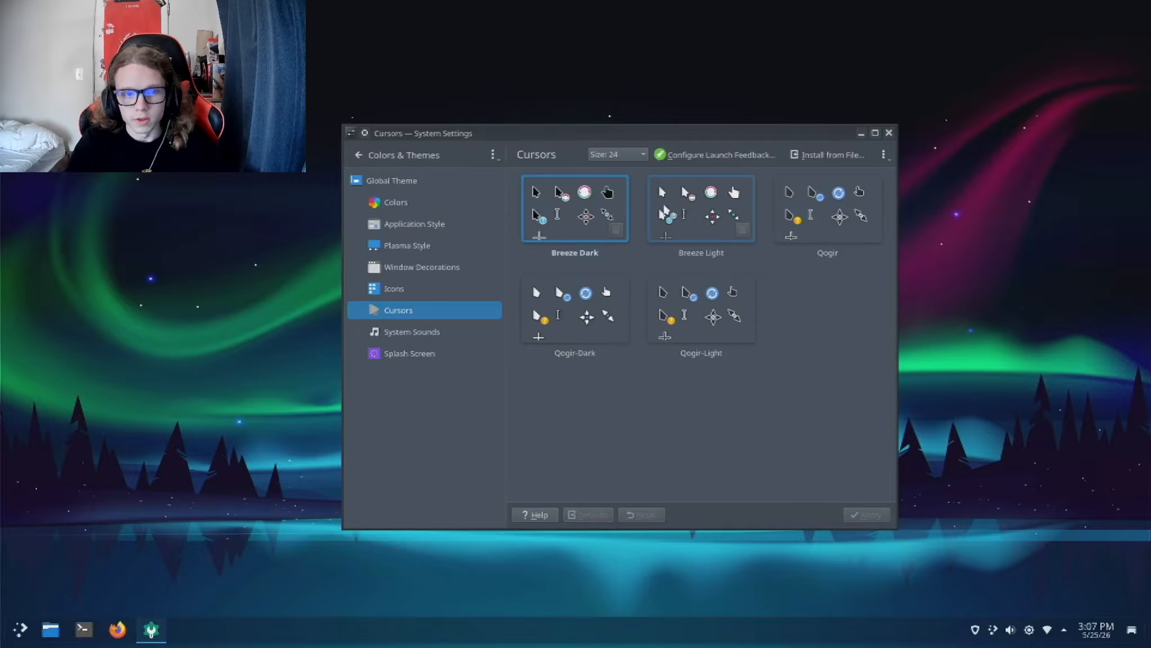
left_click(810, 157)
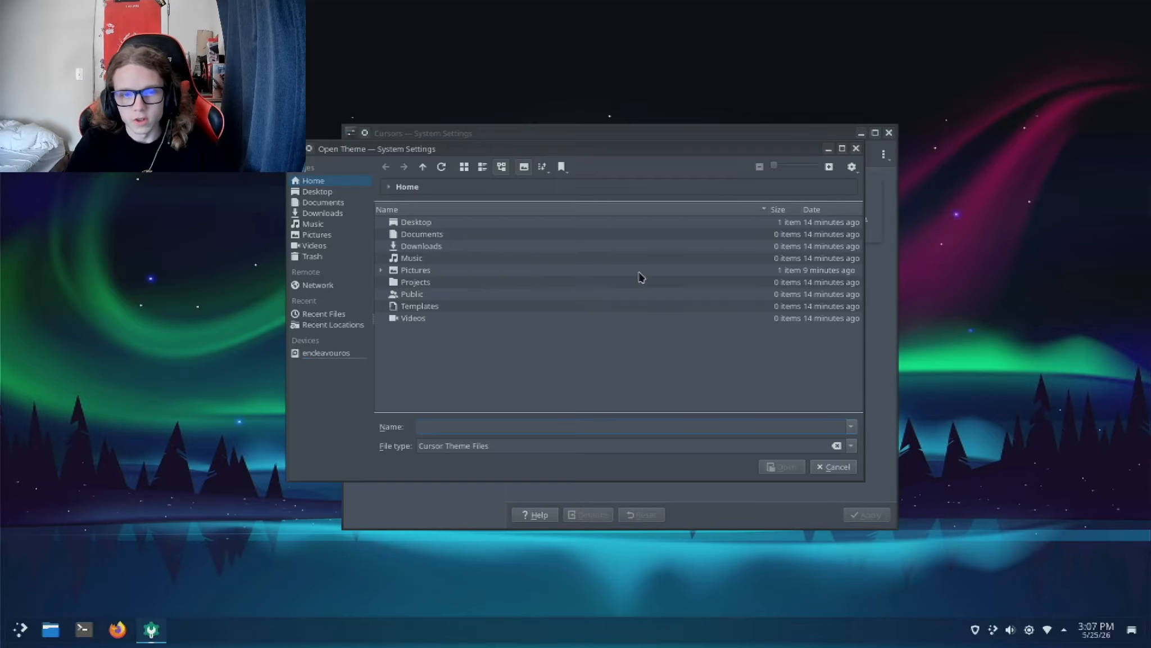
left_click(857, 148)
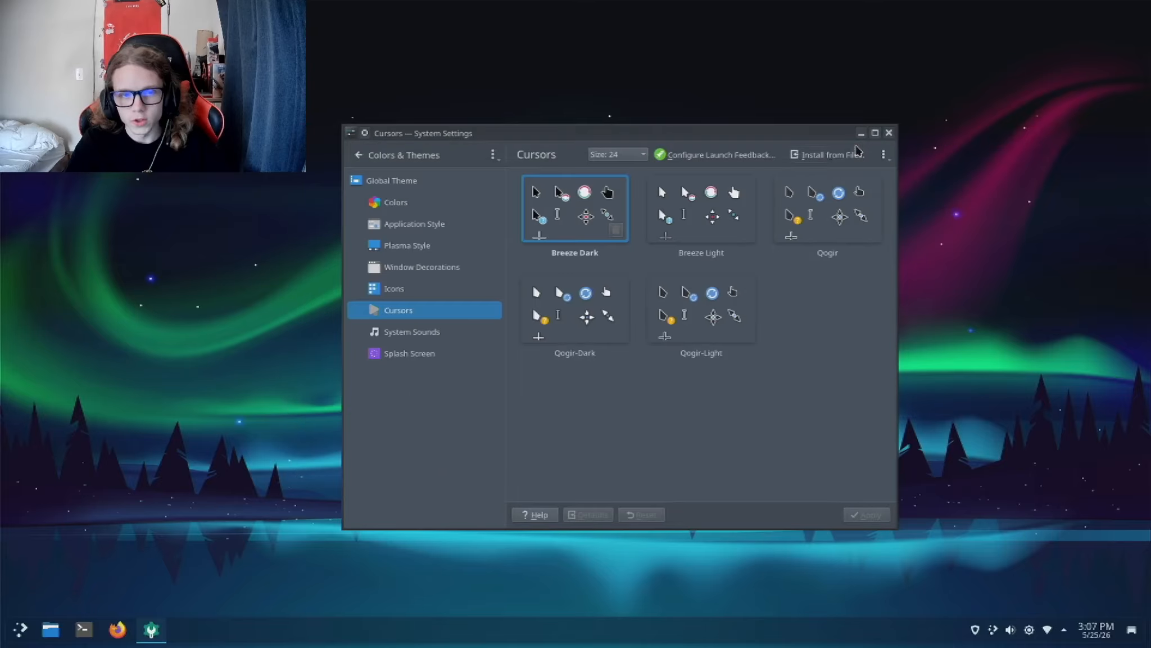
left_click(883, 157)
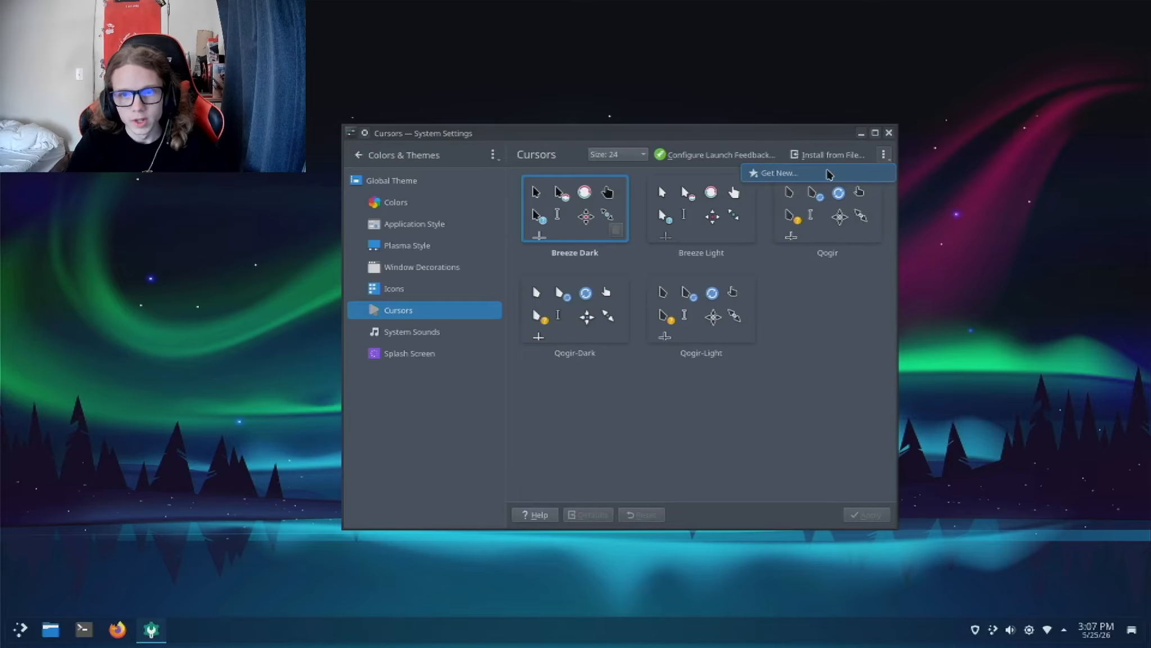
left_click(827, 174)
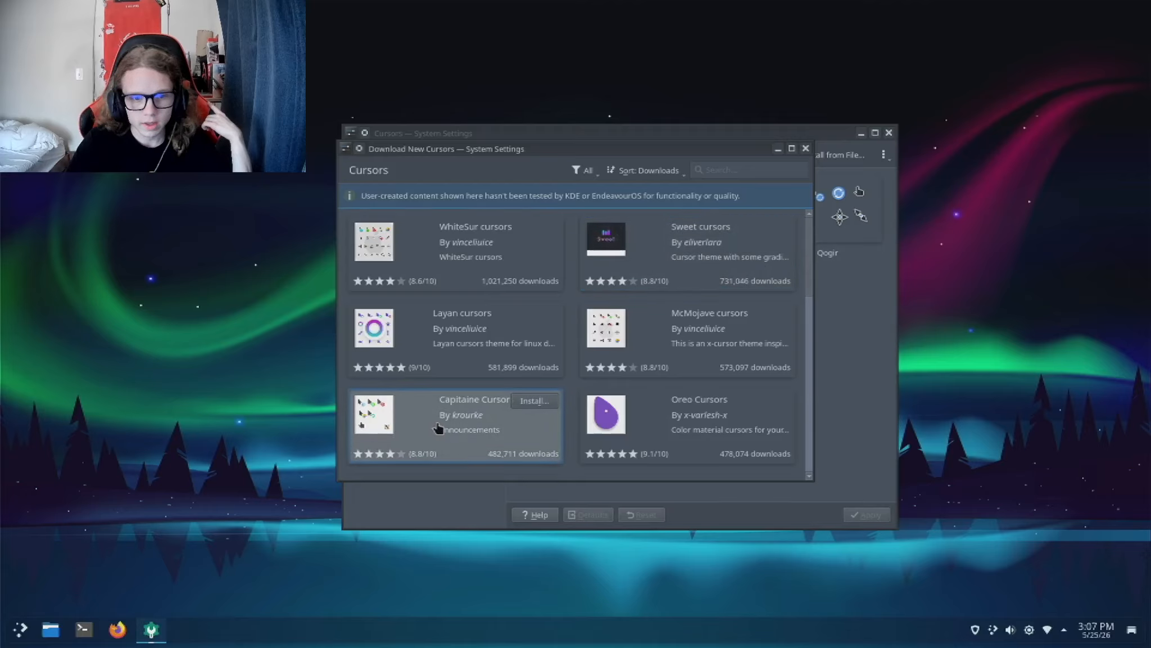
left_click(545, 400)
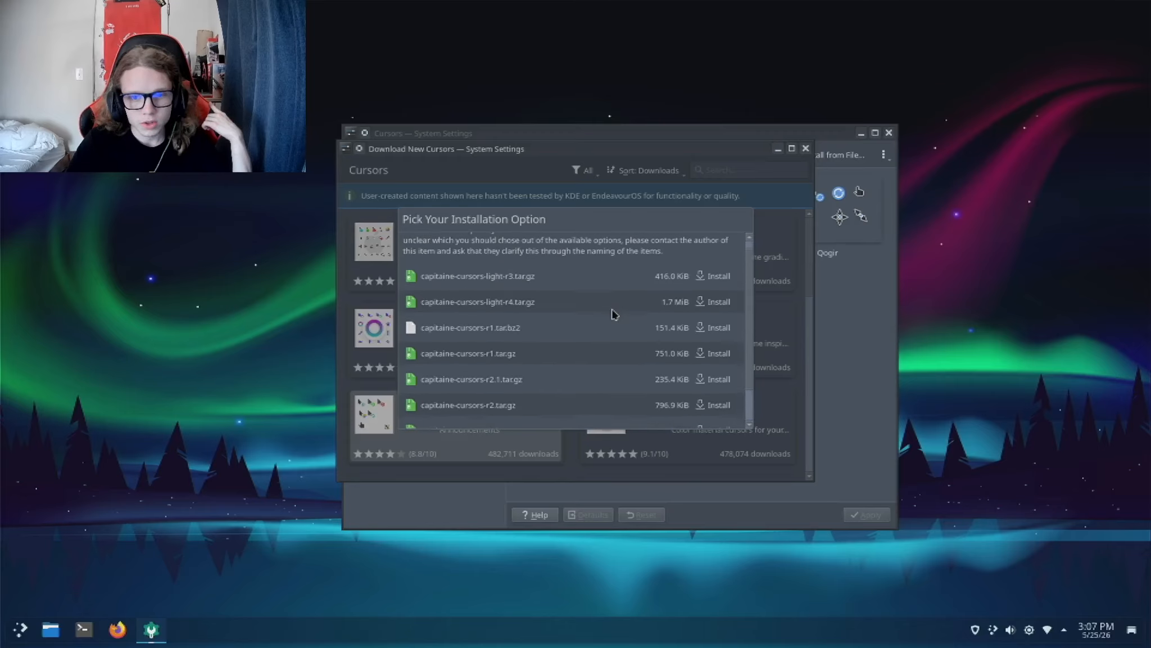
scroll(614, 313, "down", 2)
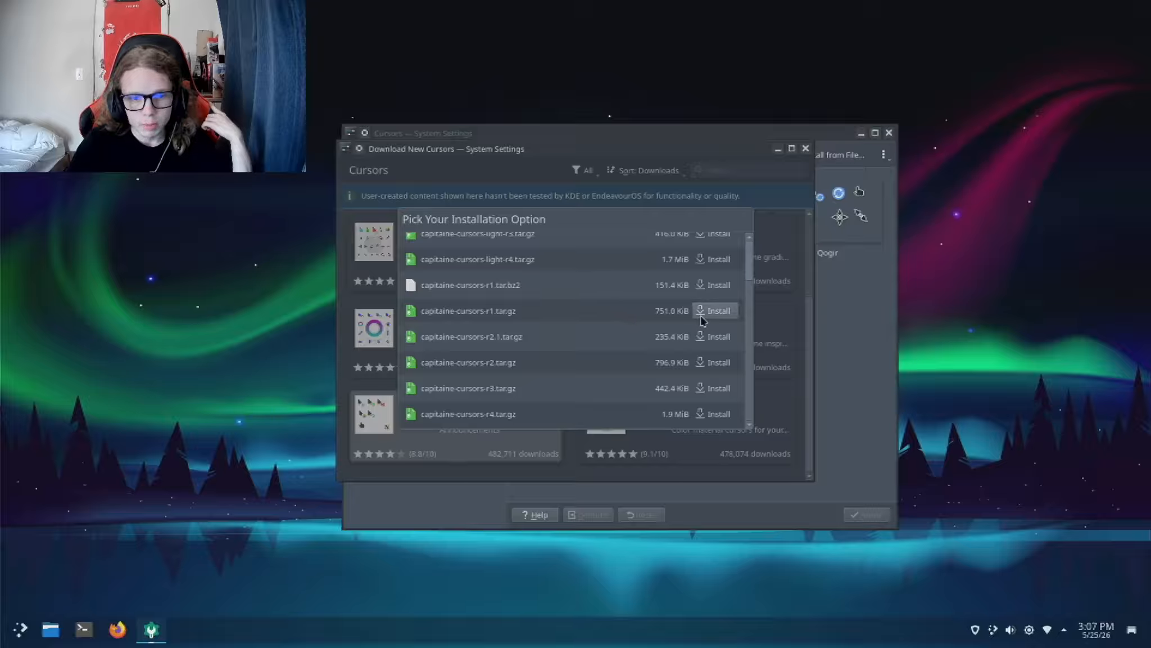
left_click(713, 414)
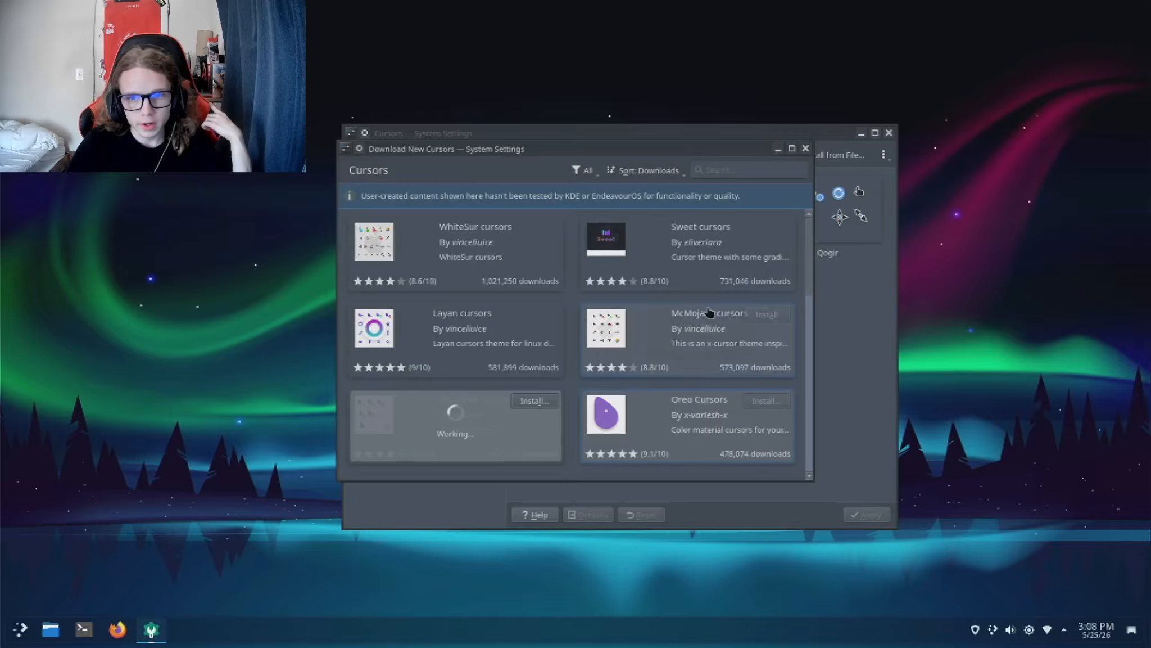
Step: Close the cursor downloads and apply the Capitaine Cursors theme
left_click_drag(703, 148, 689, 131)
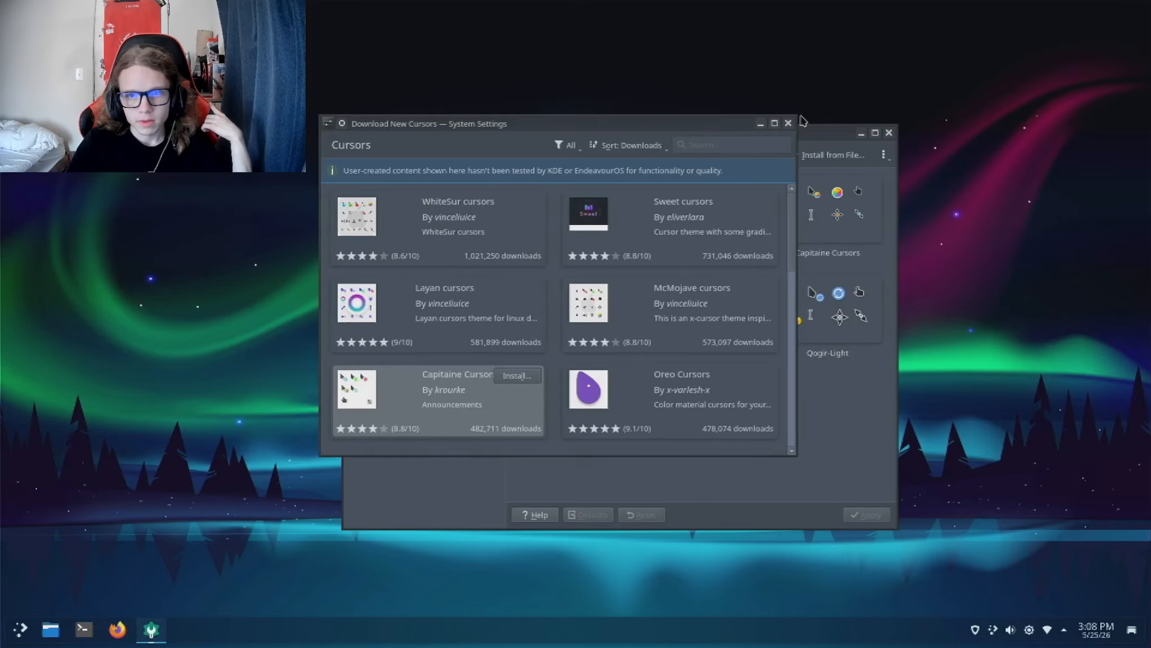
left_click(789, 122)
left_click(826, 211)
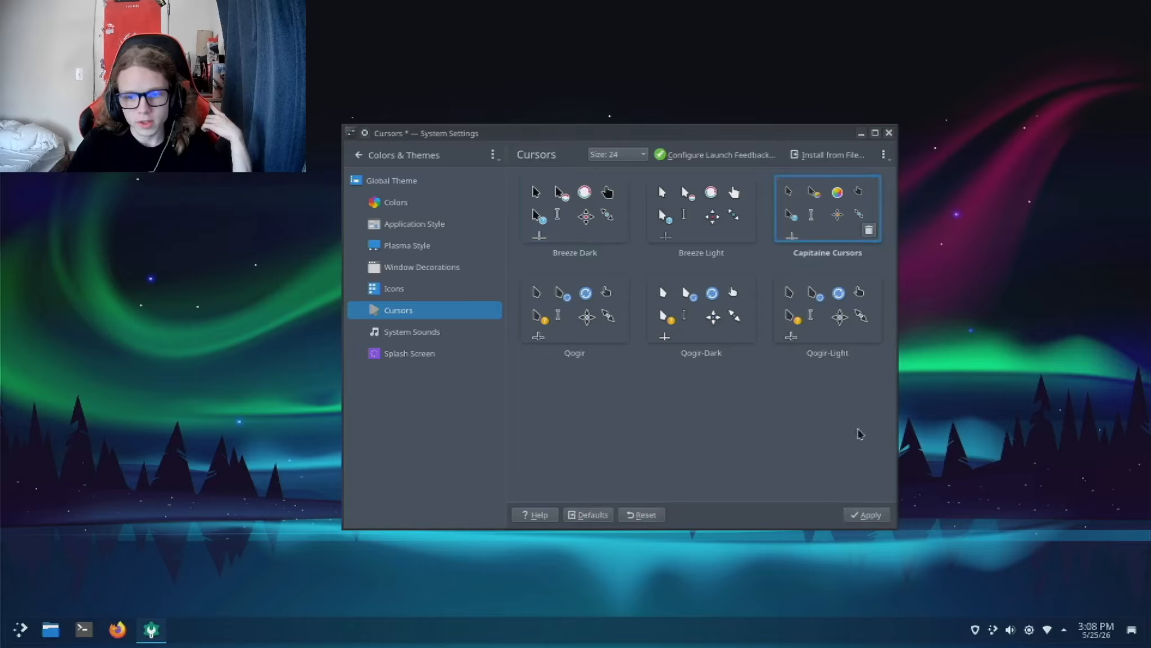
left_click(873, 513)
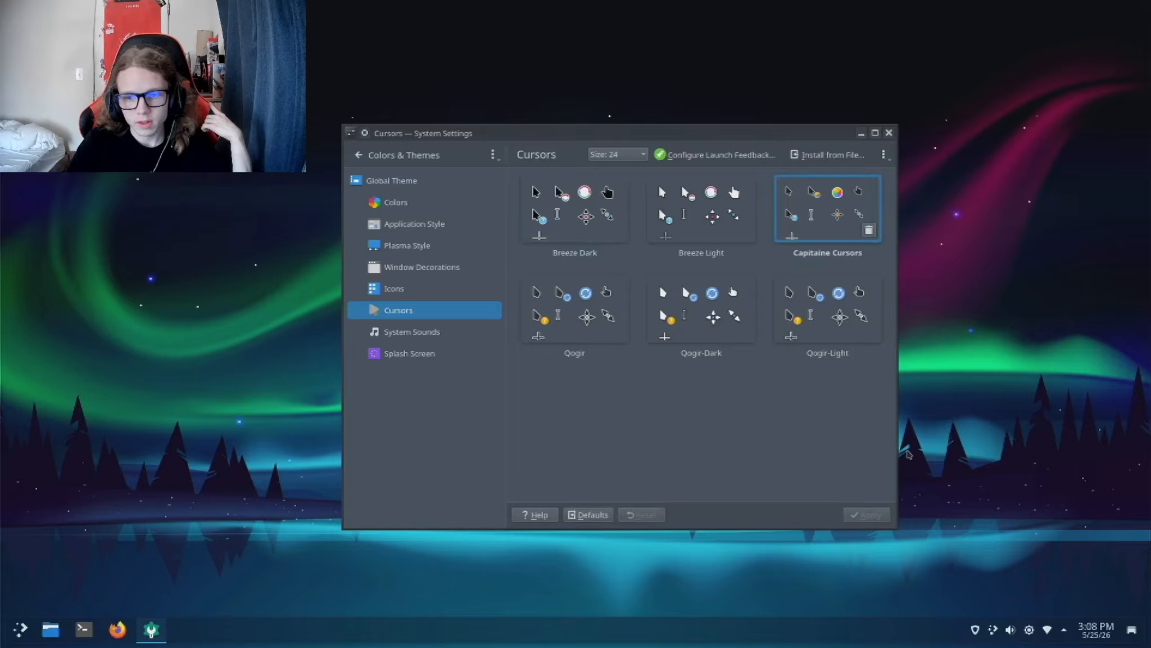
left_click(909, 454)
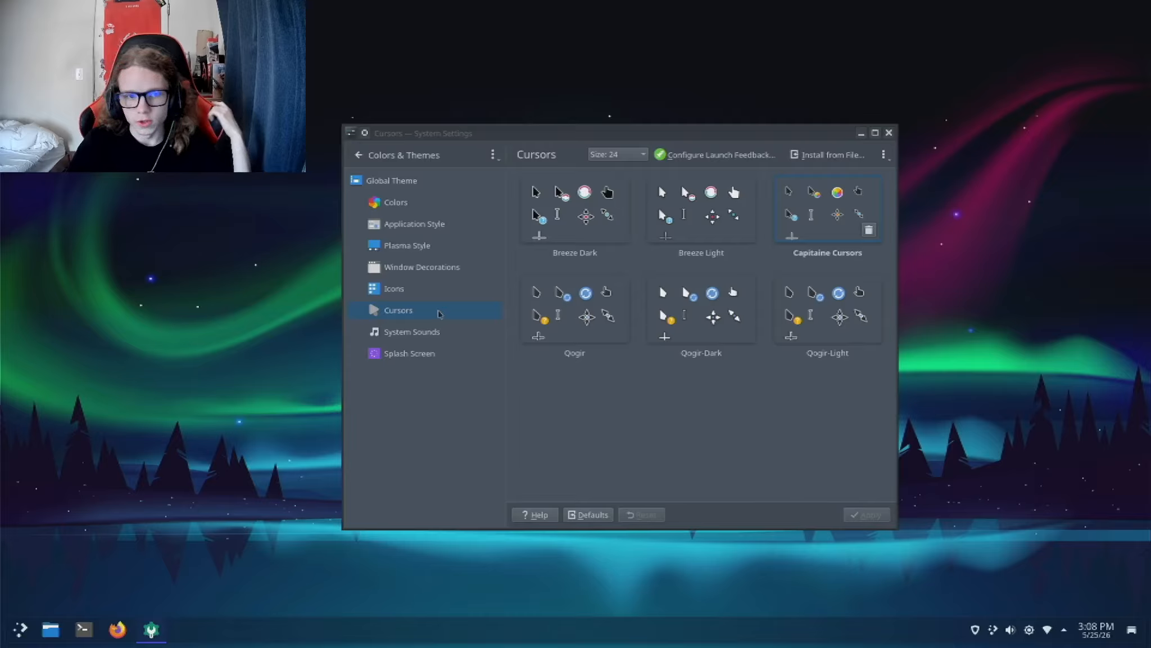
Step: In the splash screen settings, browse the downloadable splash screens and install Relax-Splash-6
left_click(447, 332)
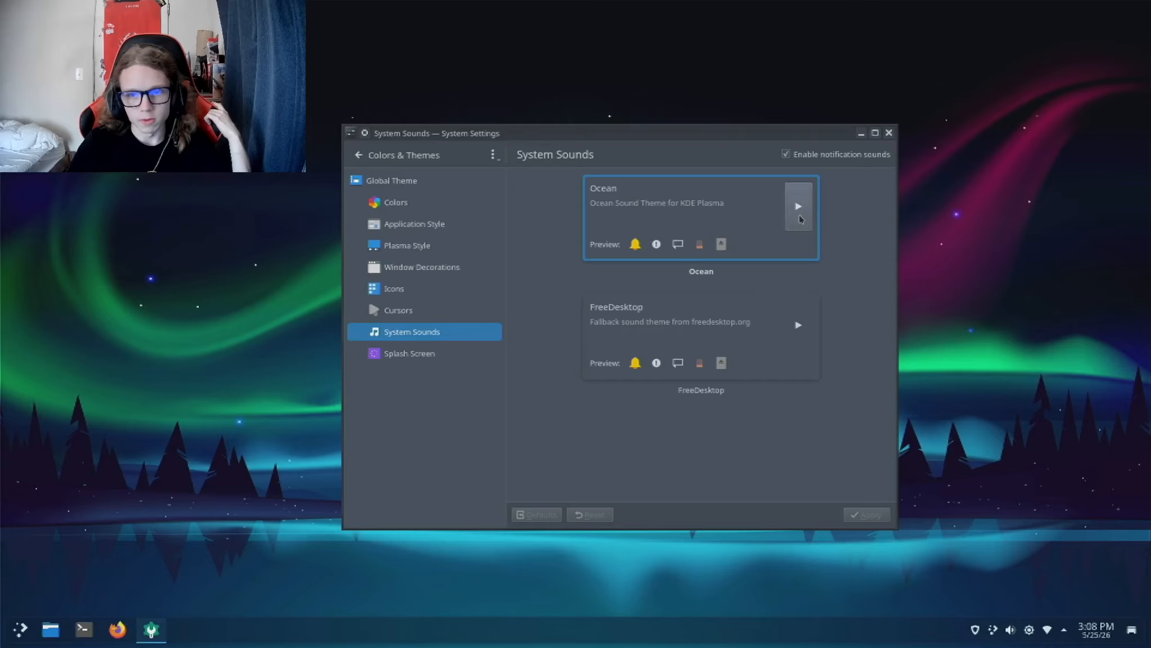
left_click(451, 355)
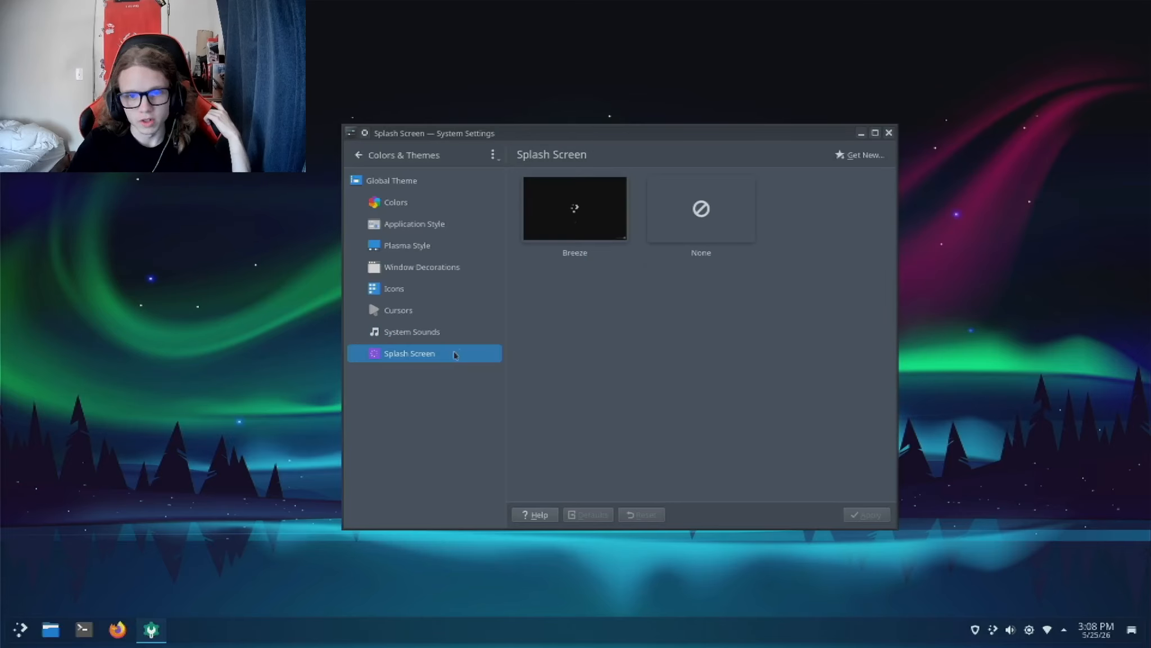
left_click(843, 155)
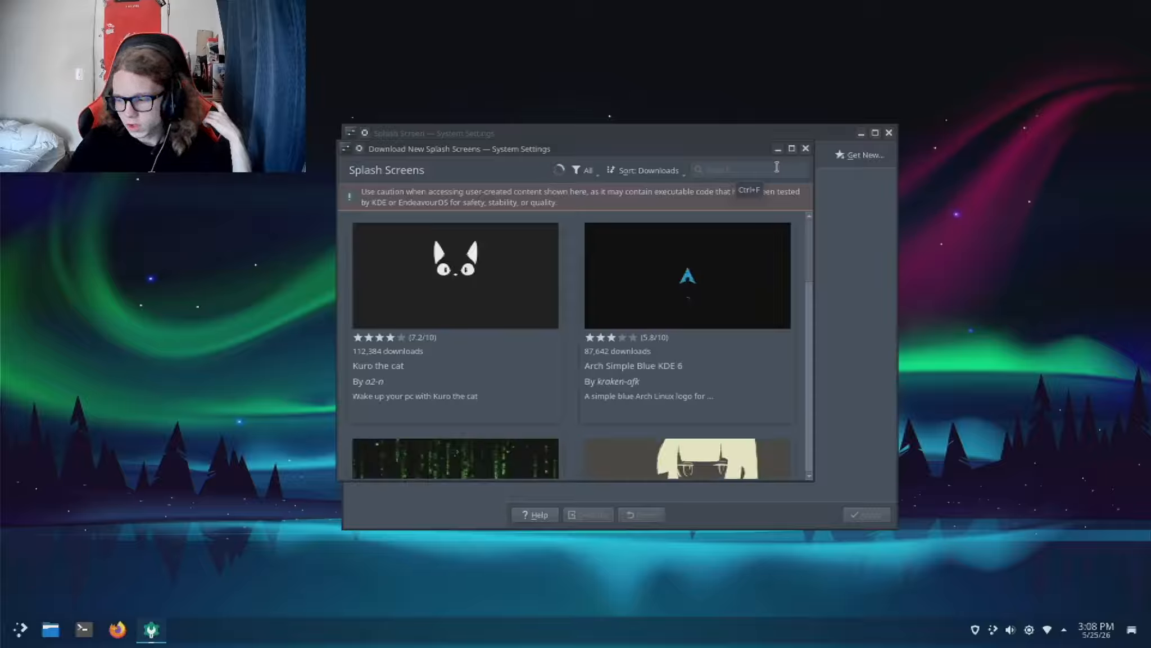
scroll(572, 325, "down", 2)
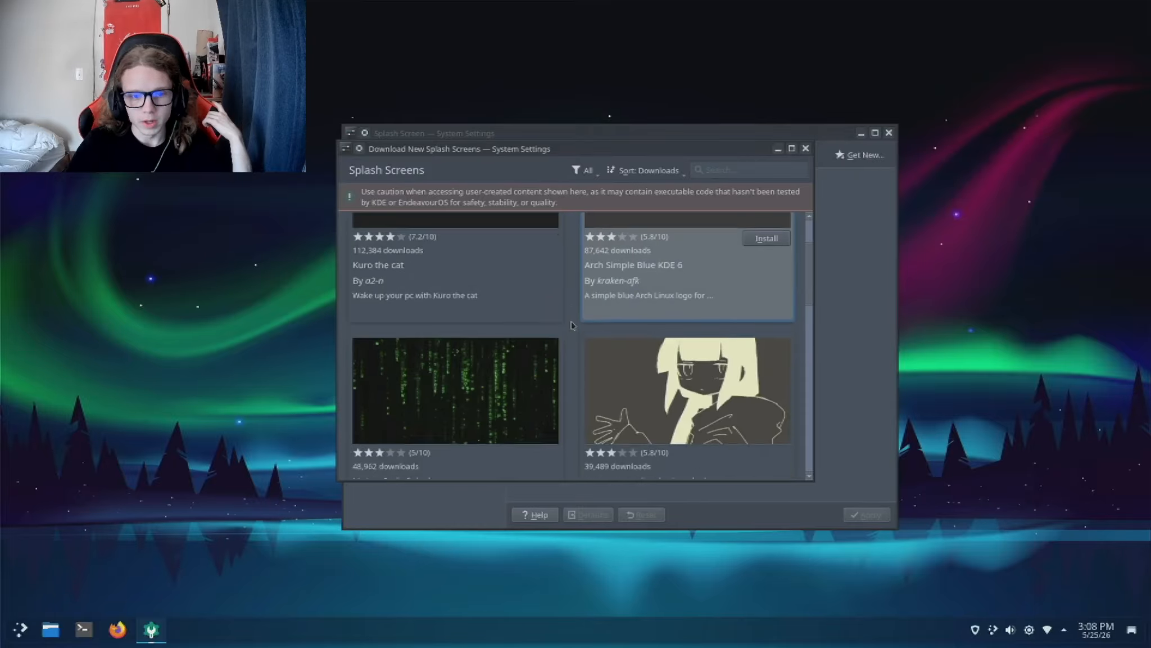
scroll(572, 325, "down", 3)
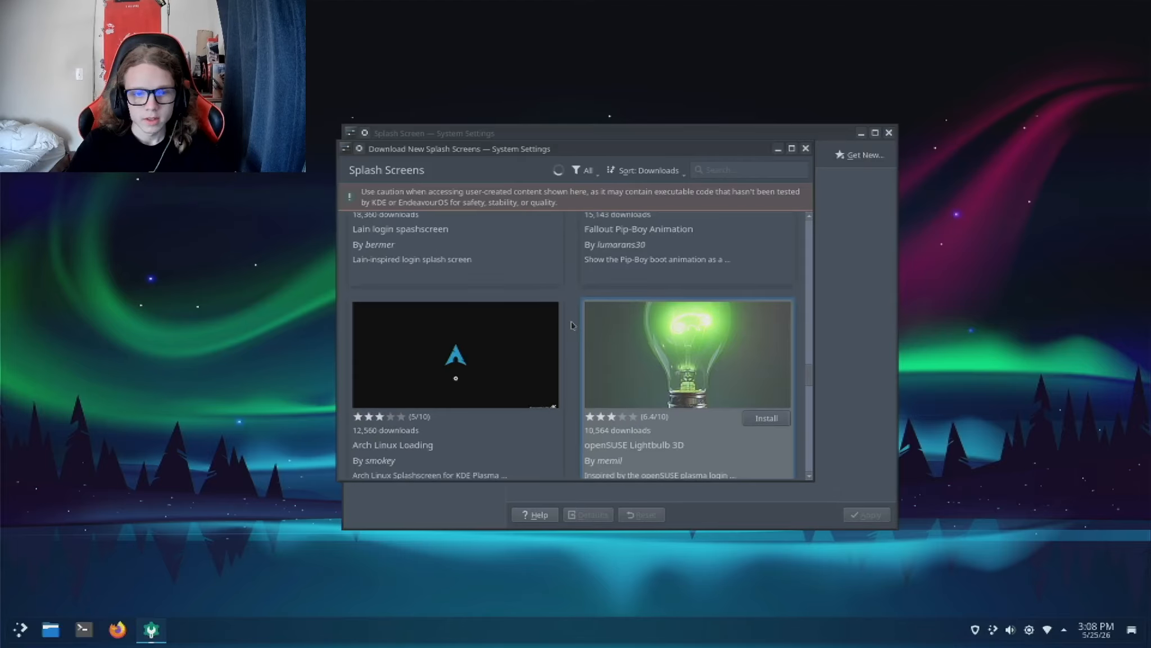
scroll(572, 325, "down", 2)
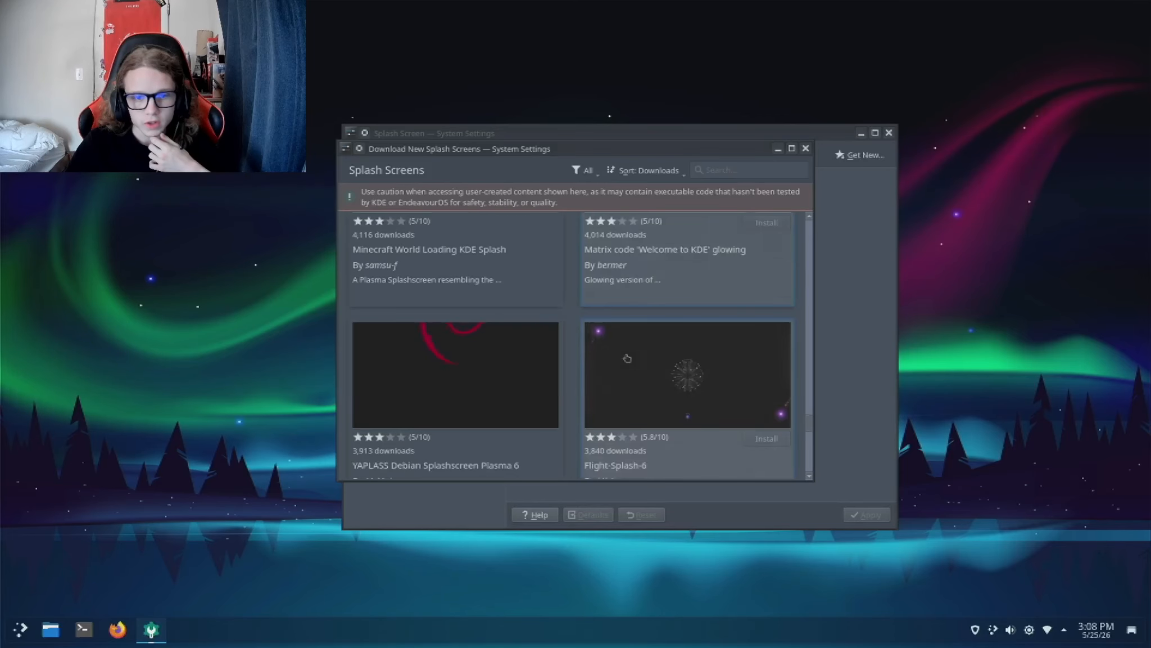
scroll(626, 357, "down", 1)
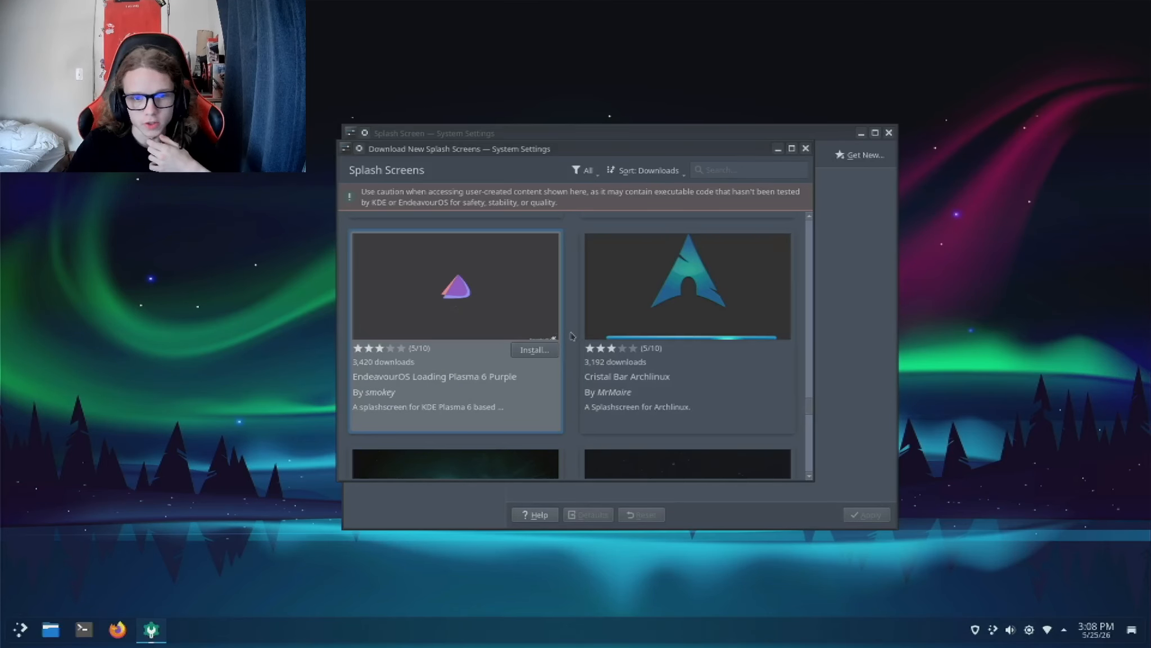
scroll(571, 336, "down", 5)
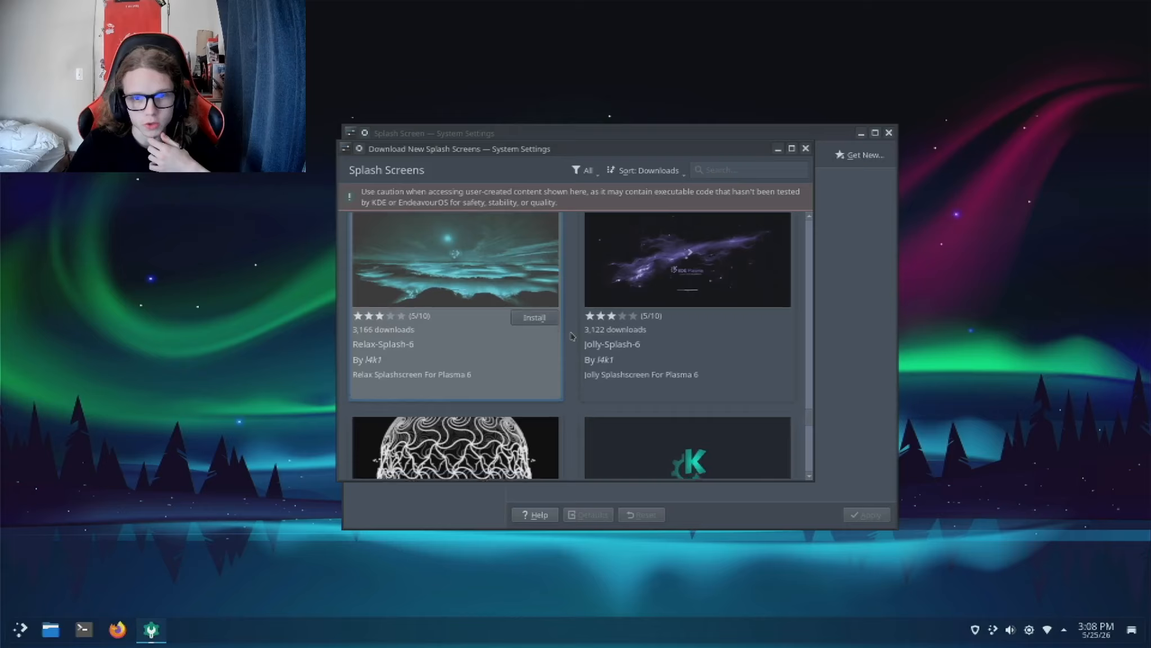
scroll(571, 336, "down", 3)
scroll(571, 337, "up", 2)
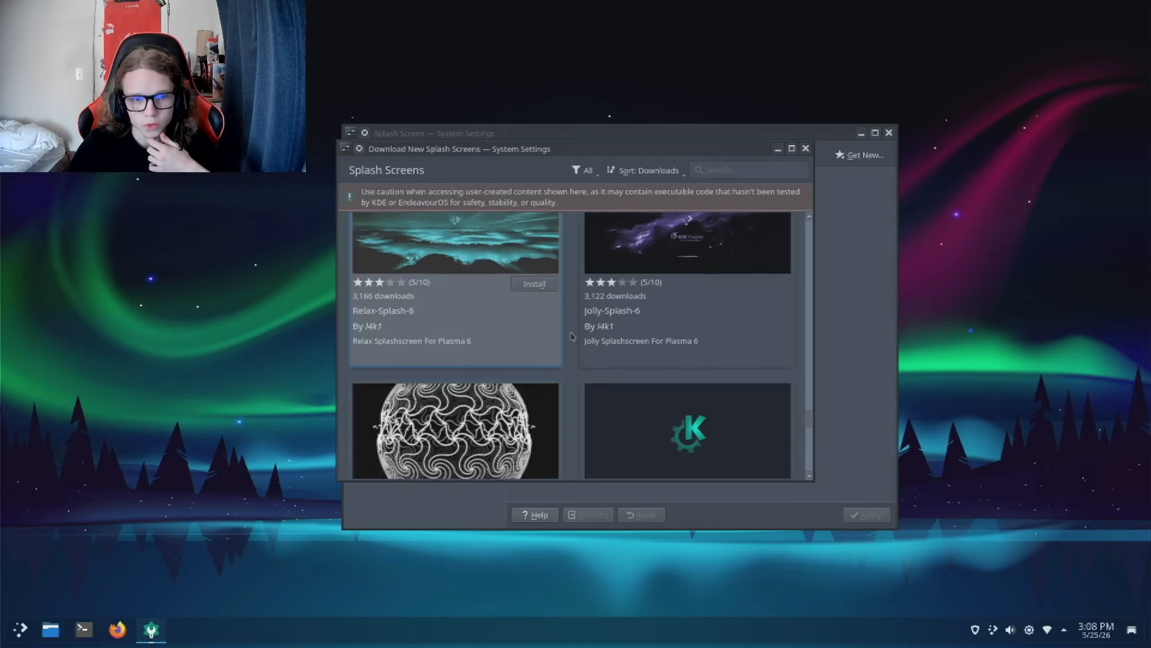
left_click(530, 290)
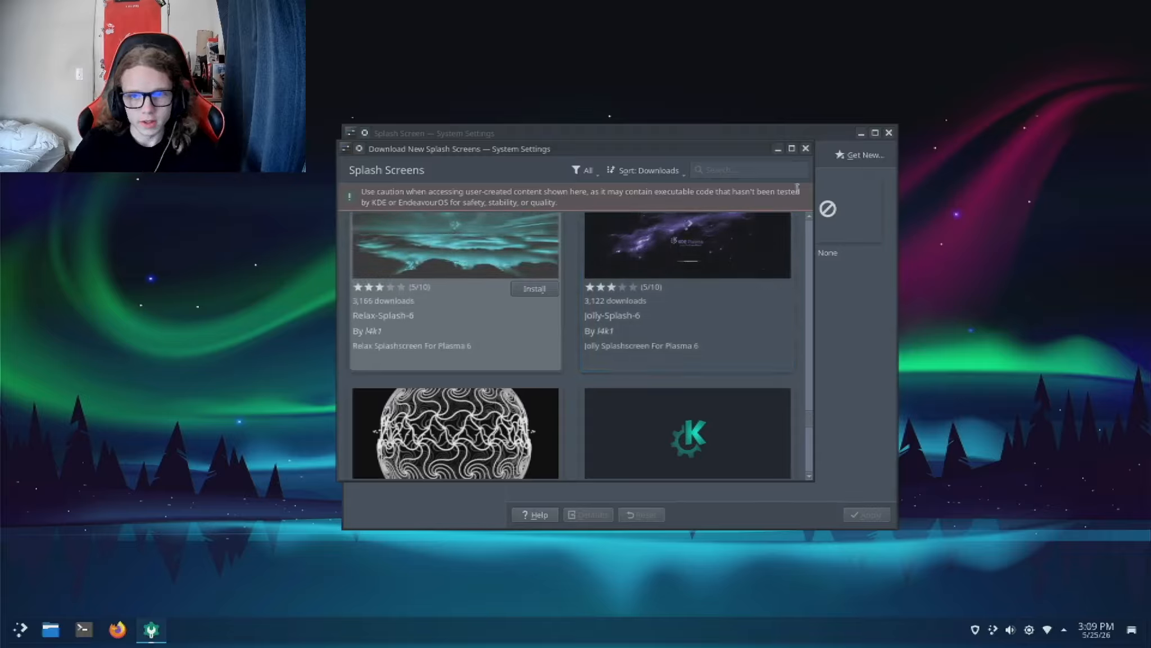
Step: Close the splash screen downloads and apply the Relax-Splash-6 splash screen
left_click(806, 147)
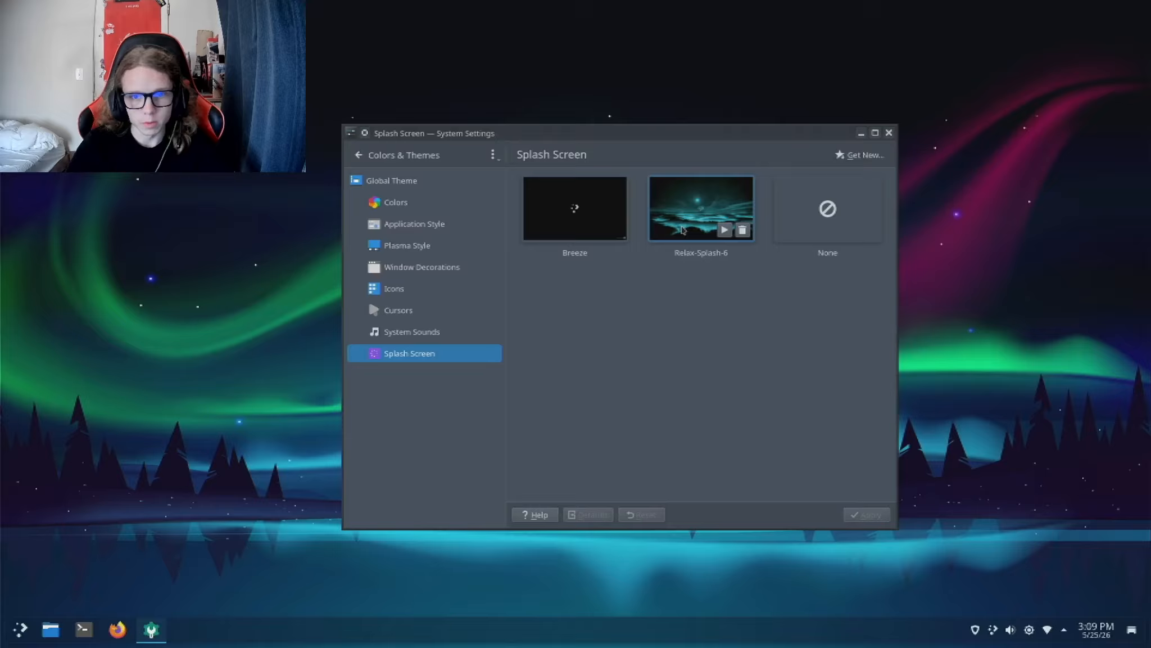
left_click(742, 241)
left_click(725, 231)
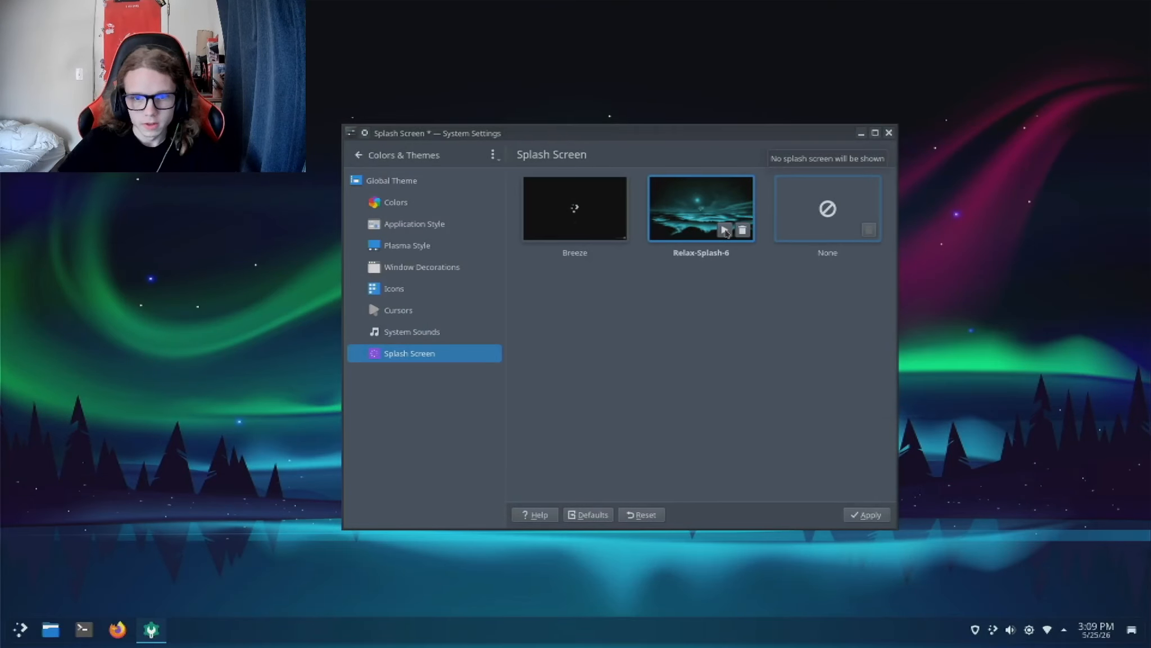
left_click(870, 515)
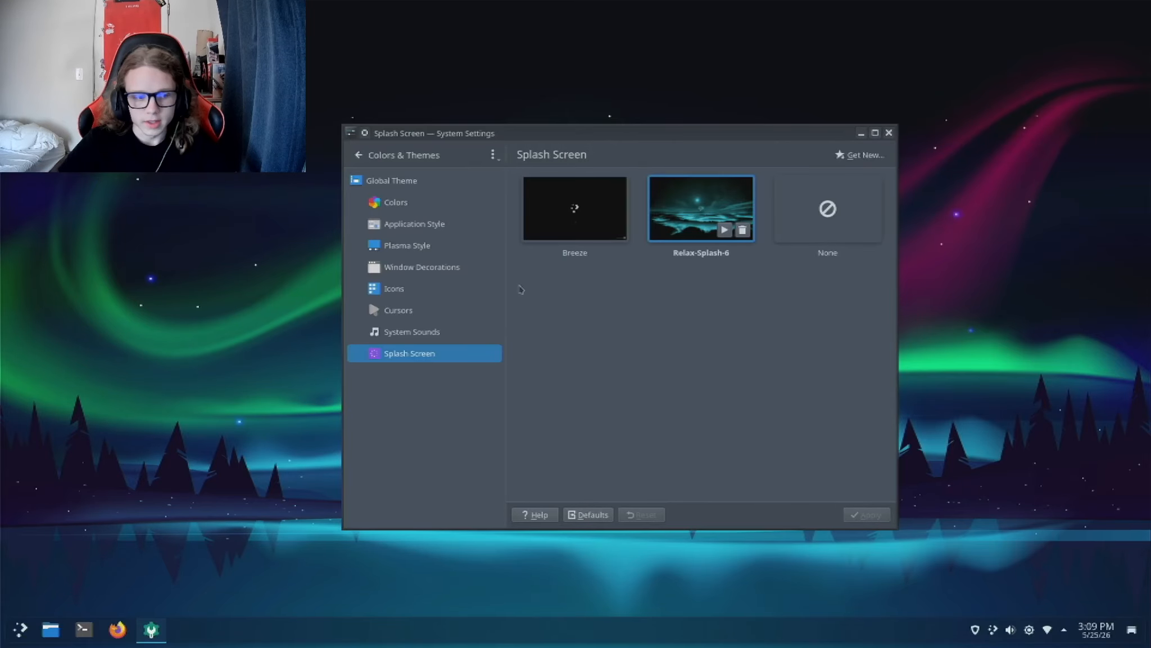
Step: Review the current application style and color scheme, and close System Settings
left_click(444, 245)
left_click(432, 224)
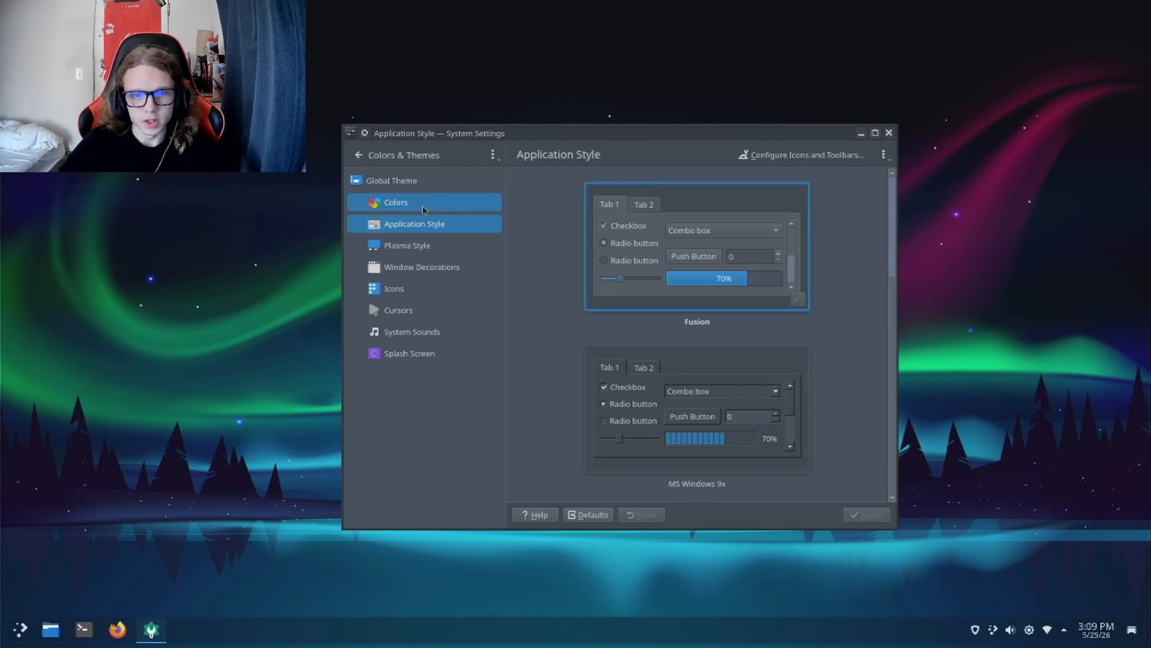
left_click(422, 210)
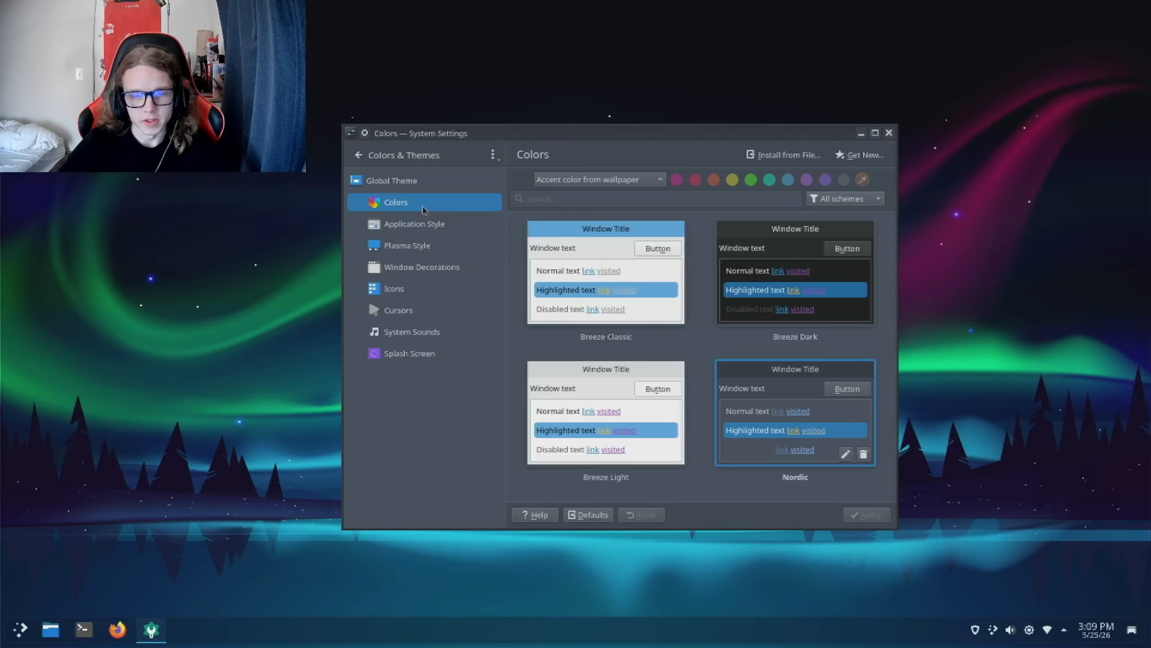
left_click(889, 134)
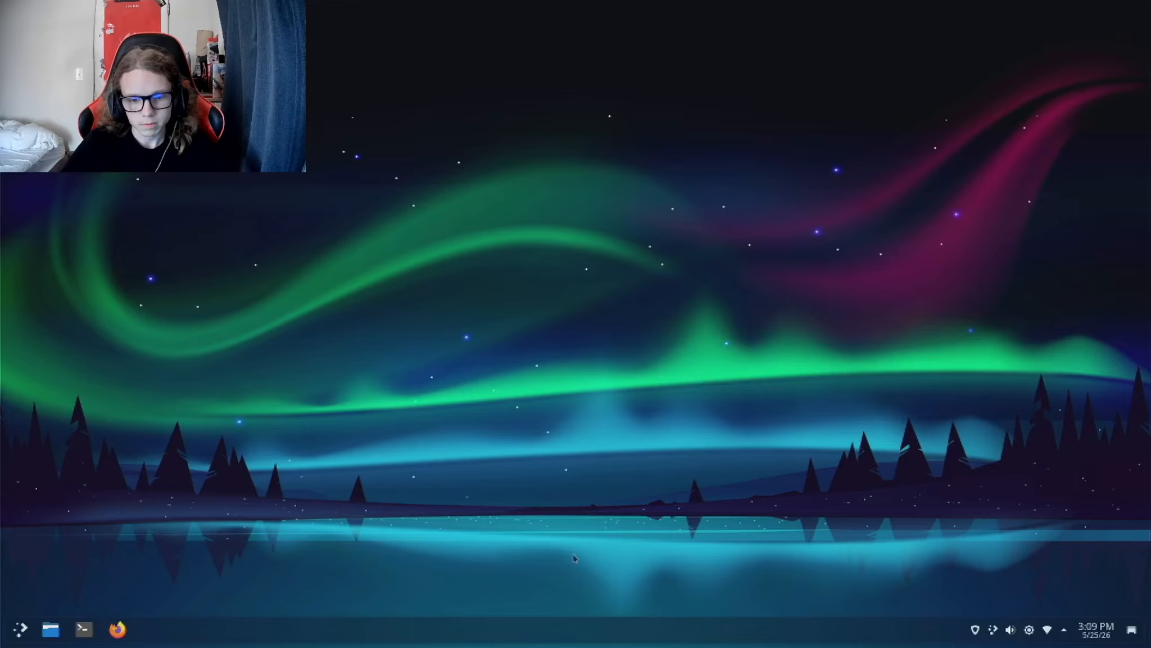
Step: Move the desktop panel to the top edge of the screen and leave edit mode
right_click(582, 633)
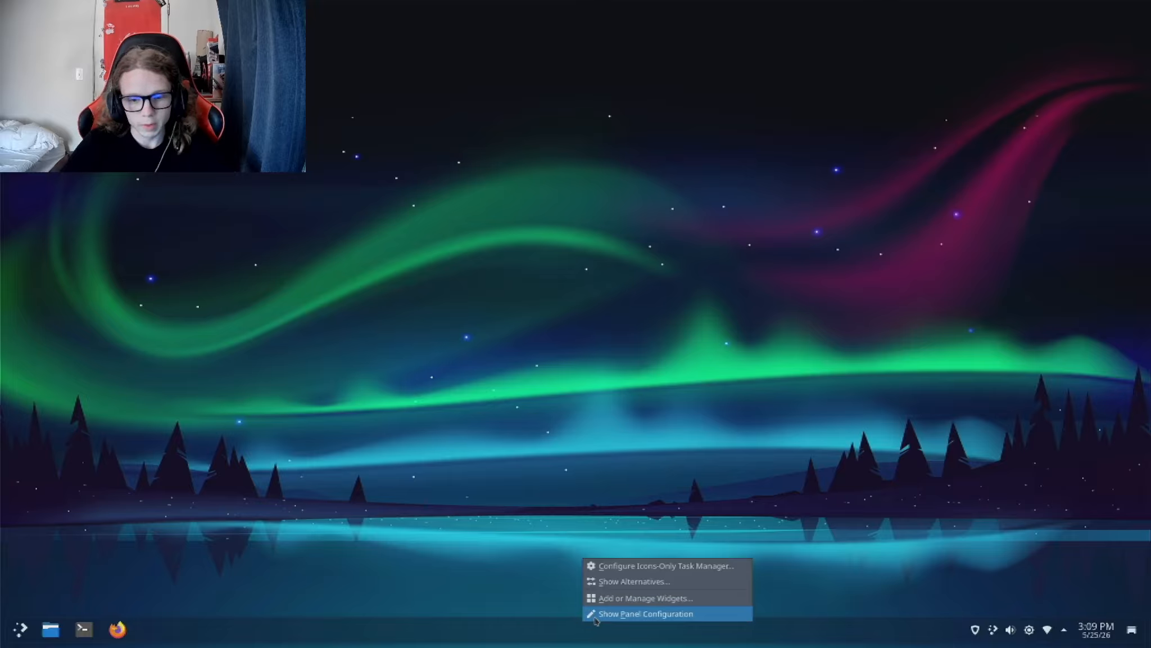
left_click(595, 613)
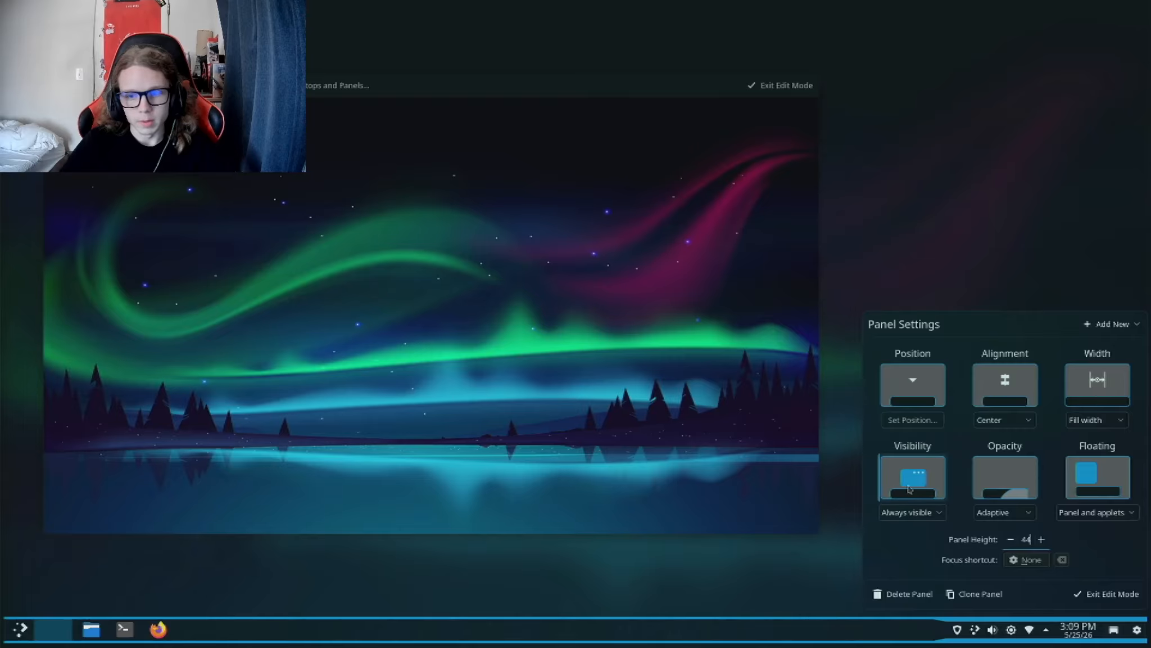
left_click(894, 399)
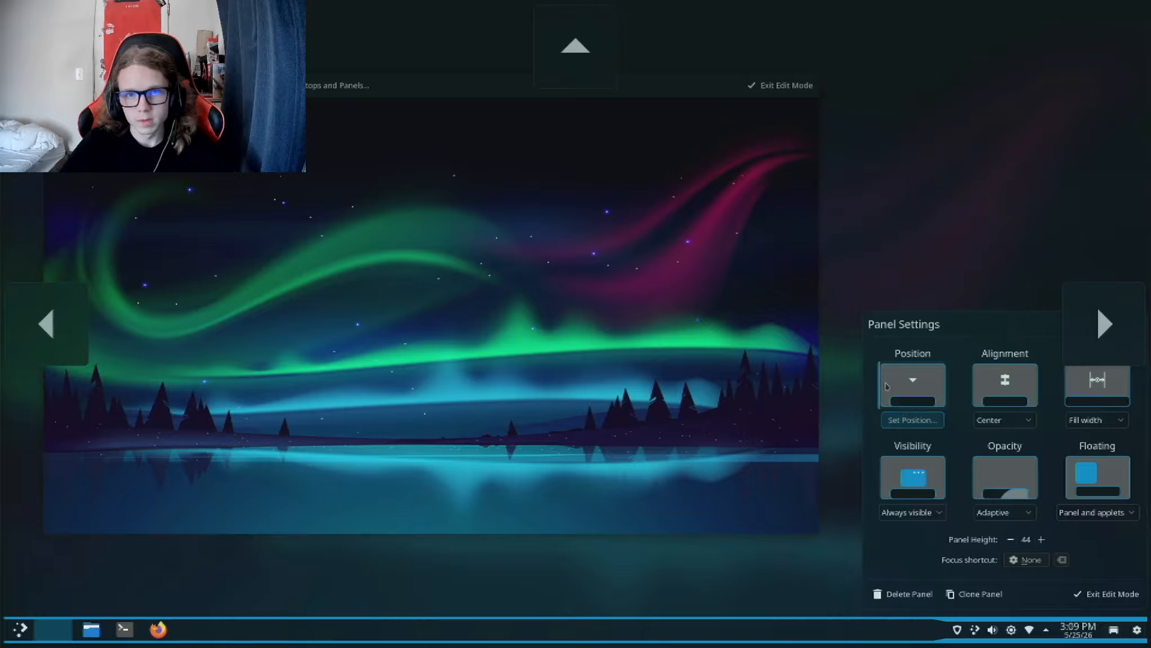
left_click(593, 41)
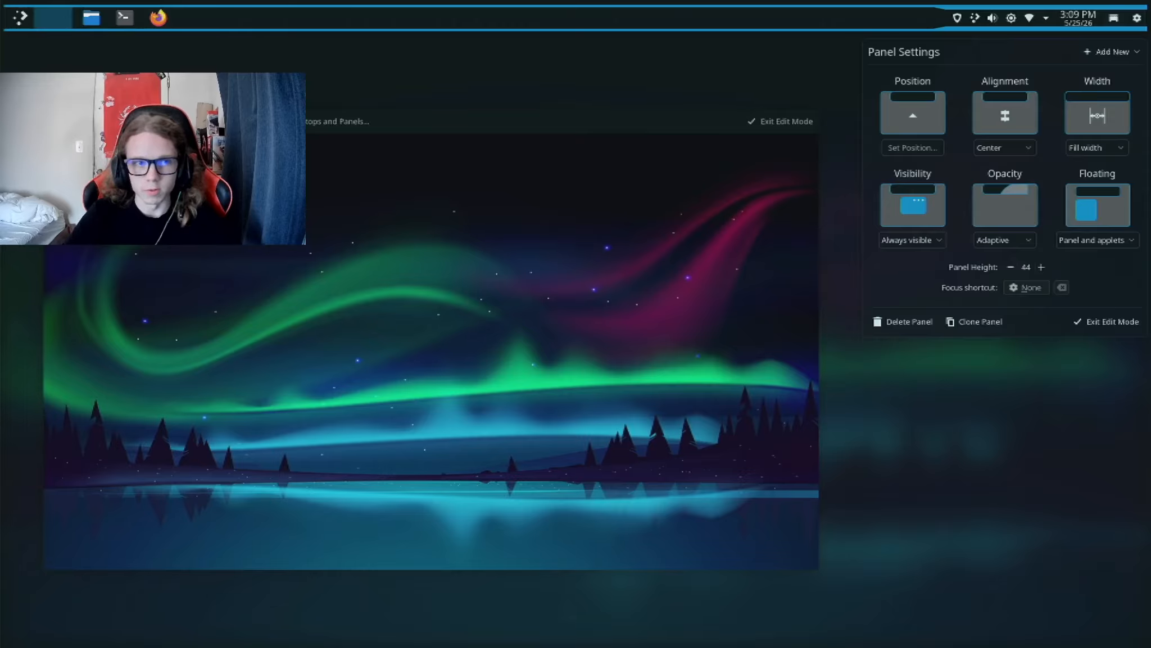
mouse_move(25, 18)
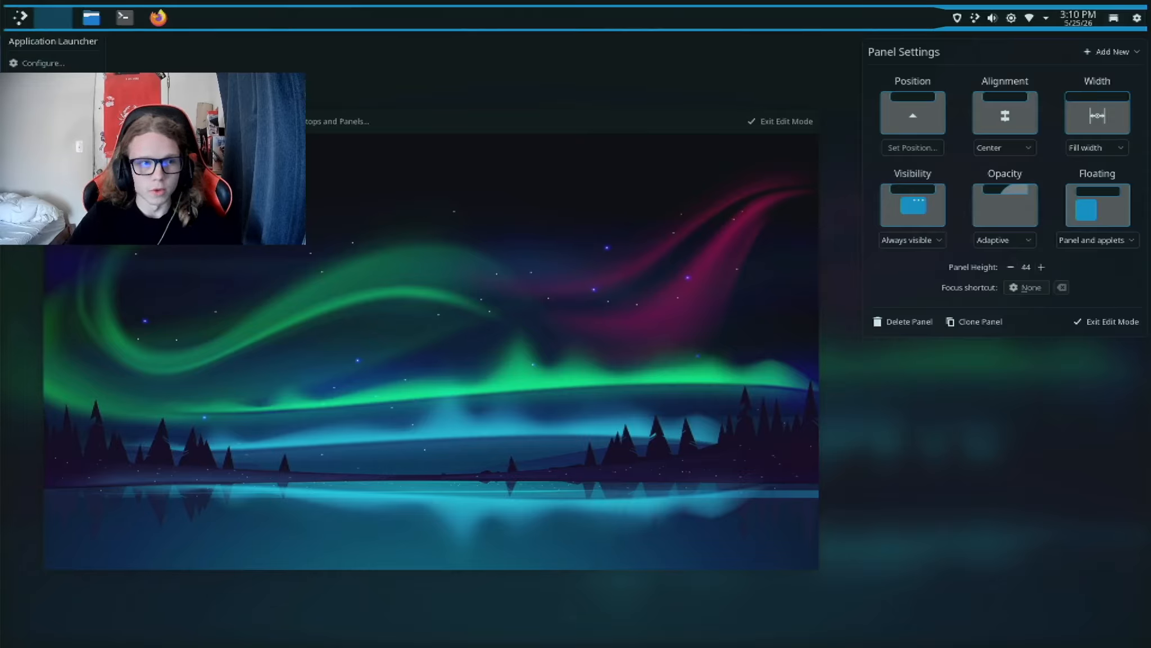
left_click(768, 115)
Step: Reopen System Settings, add a second desktop in the virtual desktop settings, apply the change and close the window
key("super")
type("s")
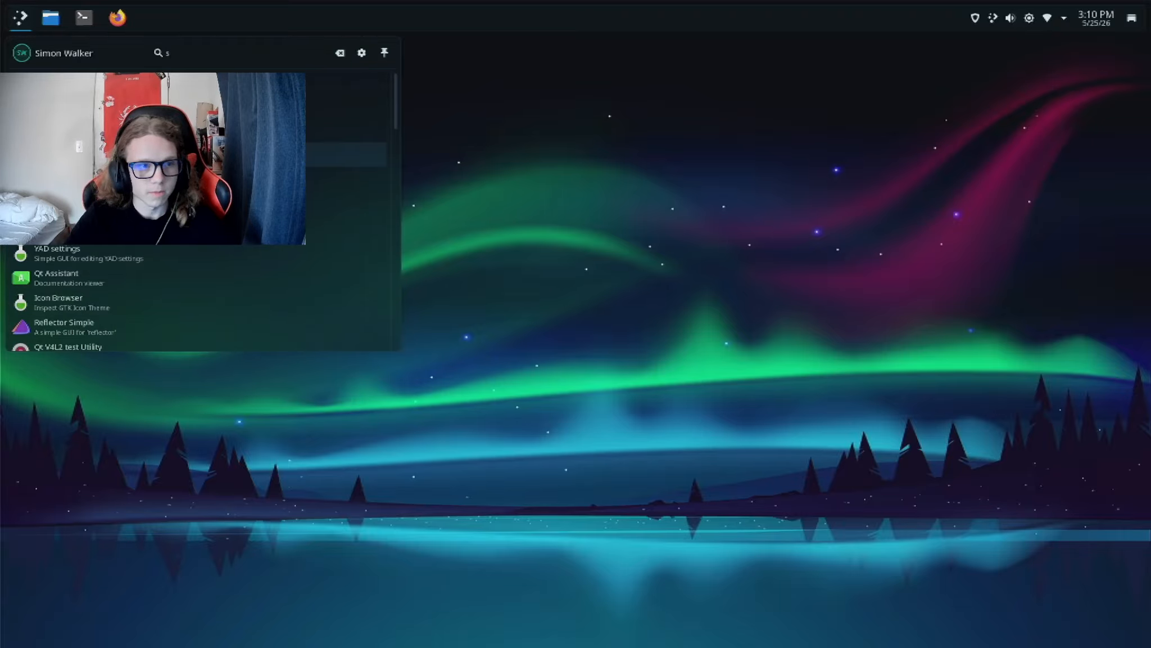
left_click(236, 155)
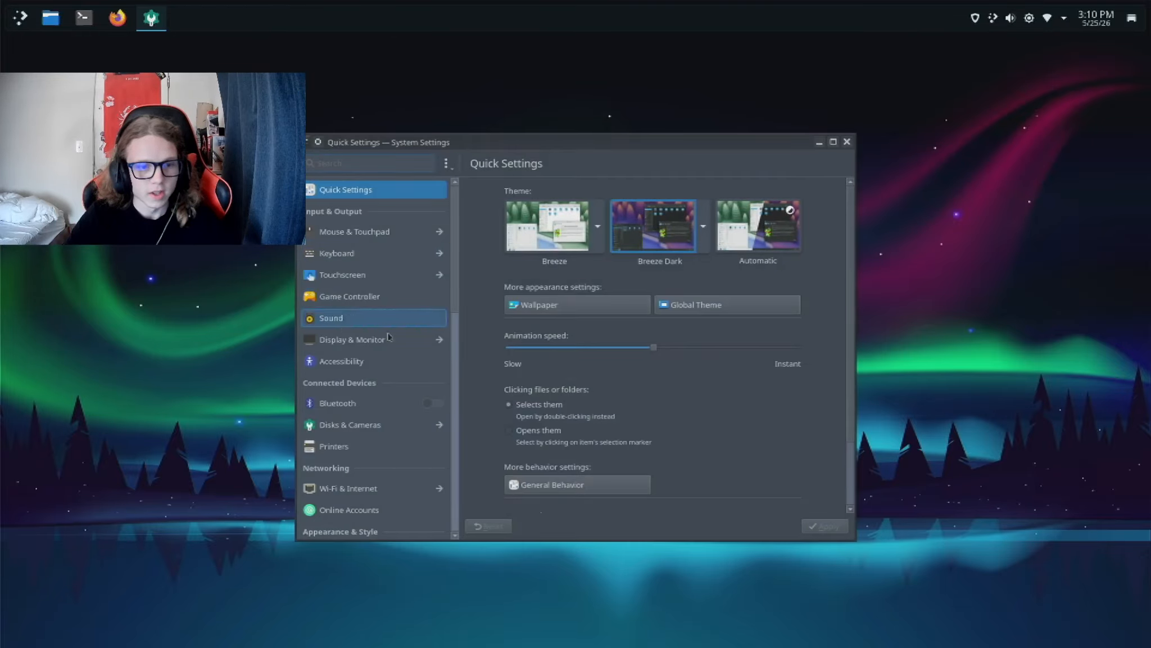
type("pager")
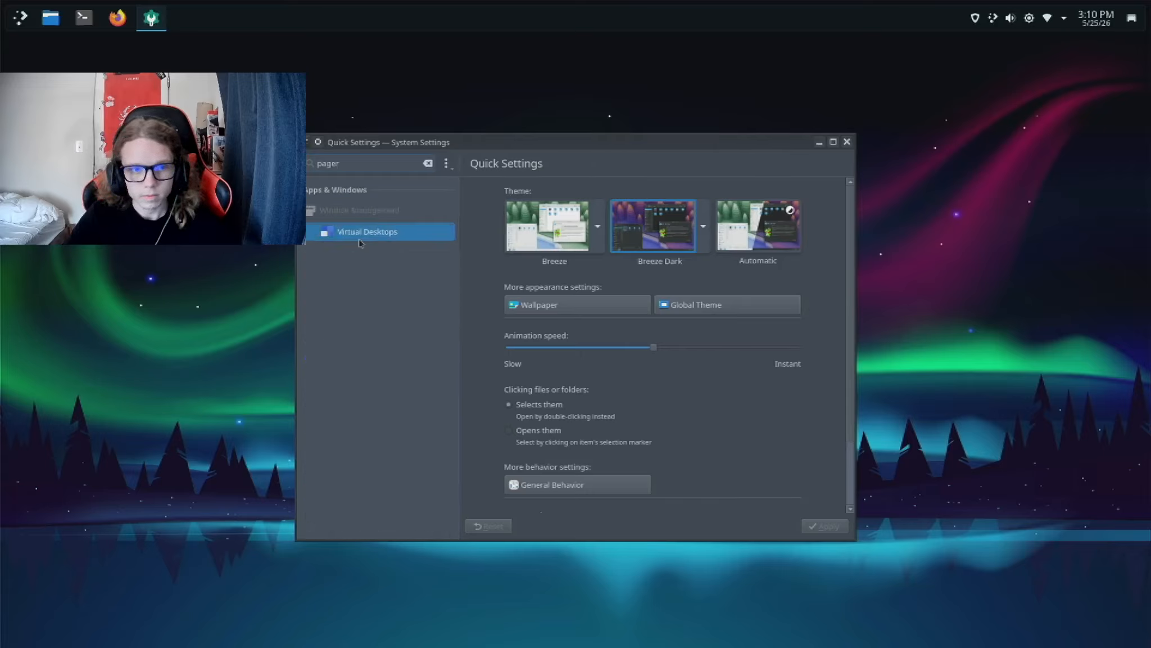
left_click(359, 238)
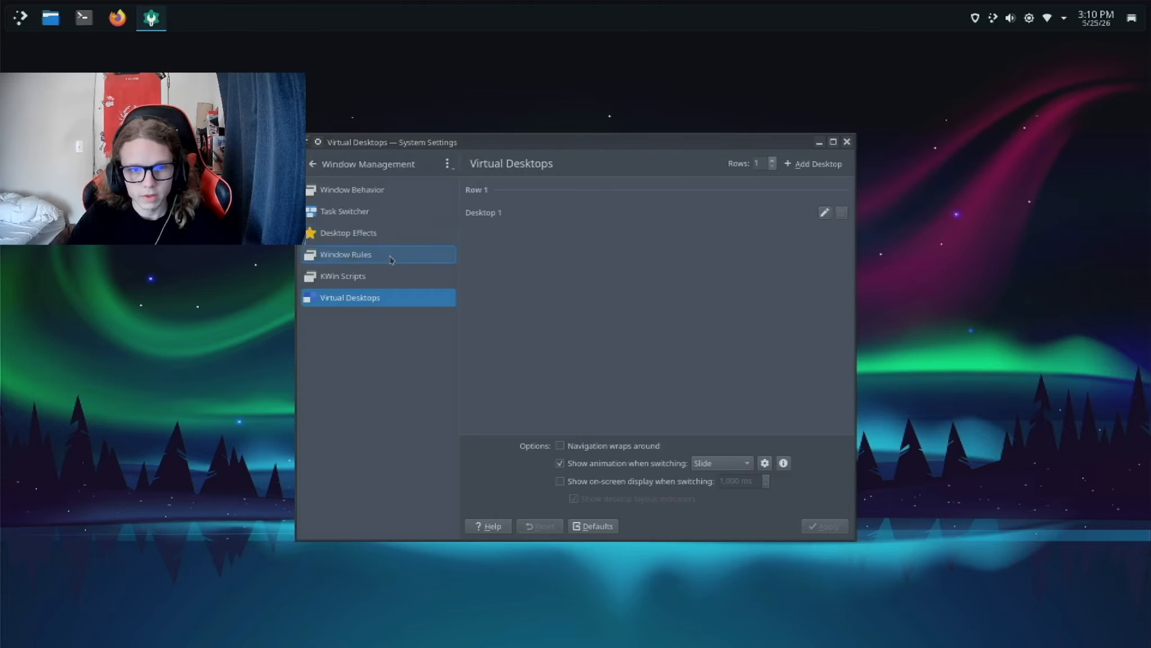
left_click(814, 164)
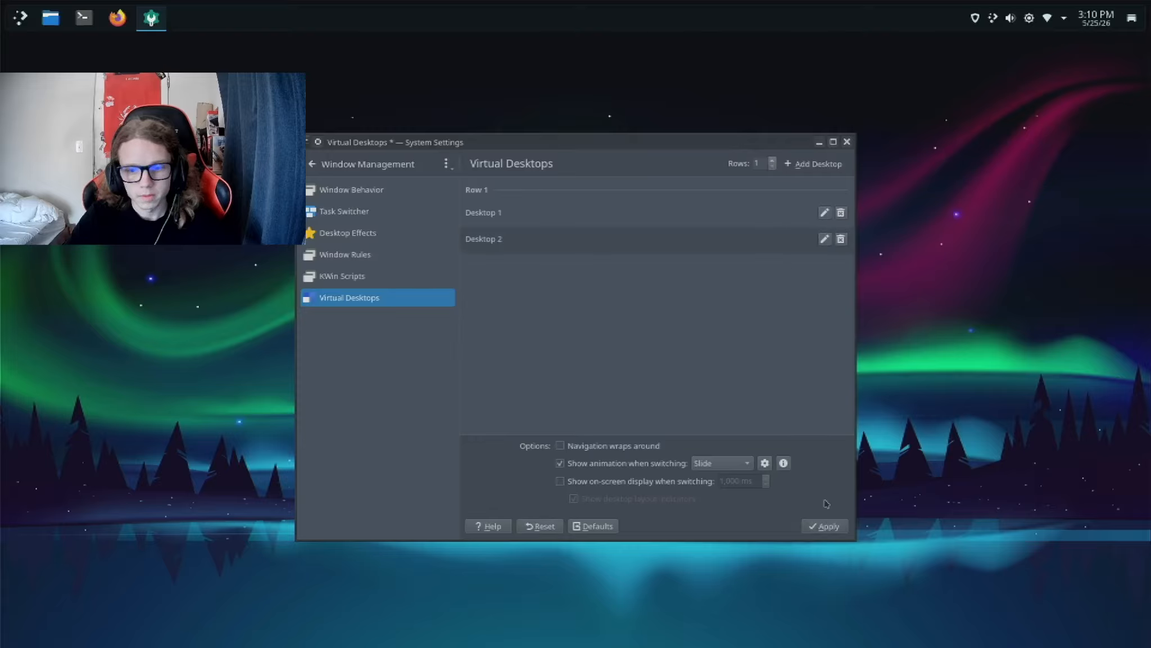
left_click(824, 525)
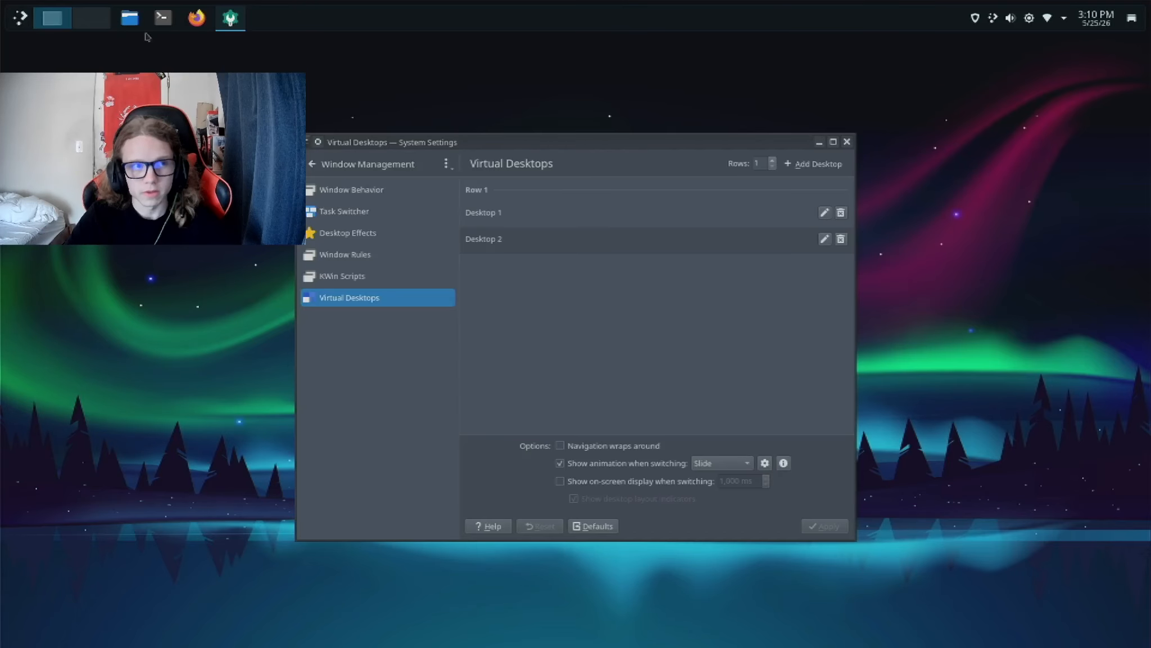
left_click(846, 143)
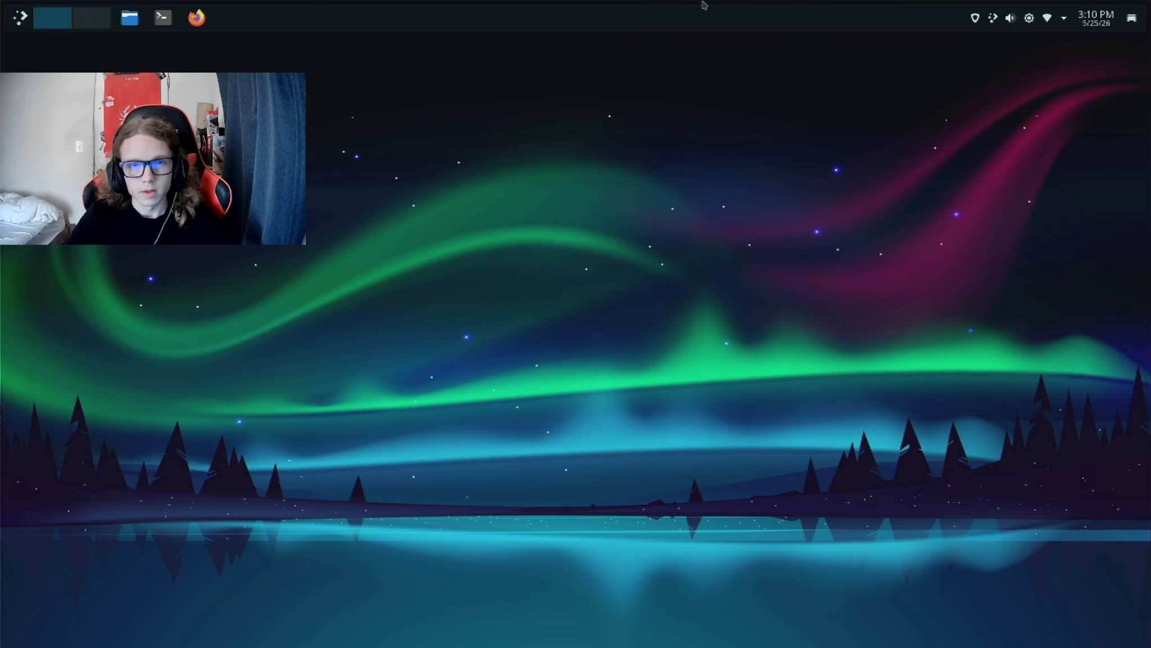
Step: Open the panel configuration and remove the Application Launcher and Icons-Only Task Manager widgets from the panel
right_click(703, 19)
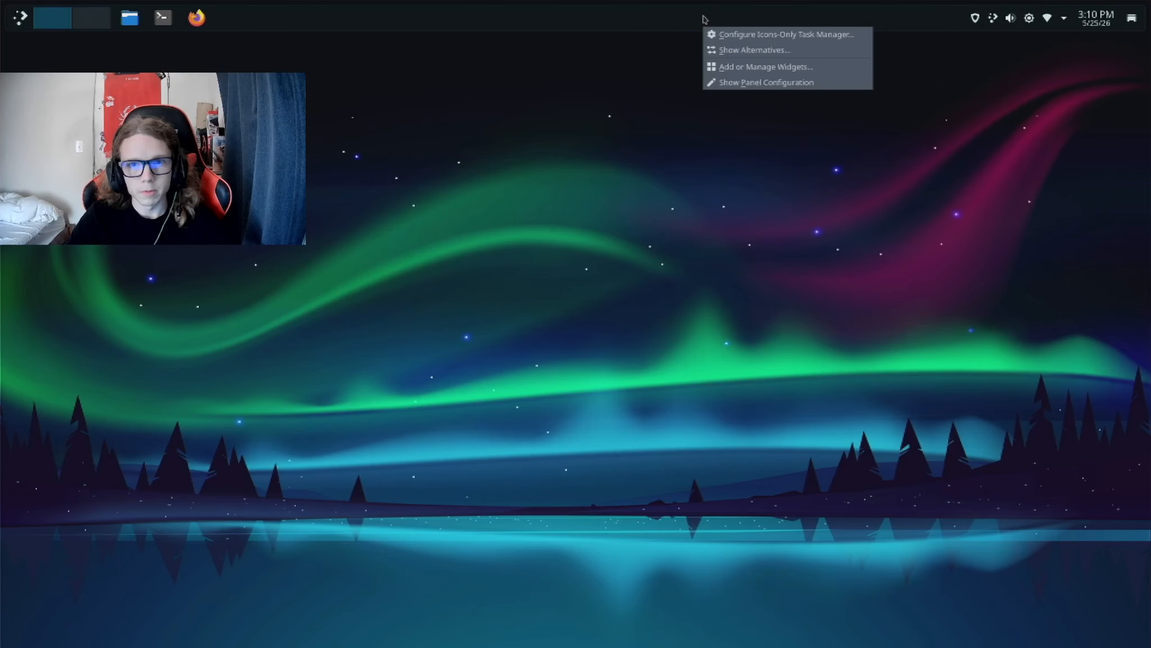
left_click(790, 83)
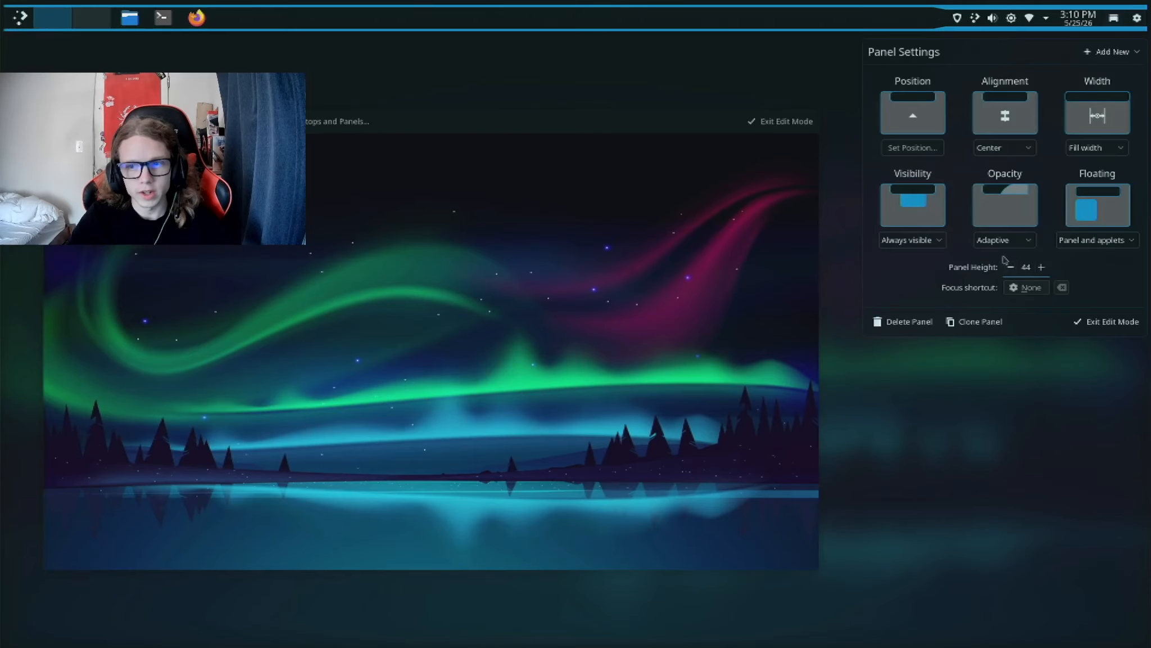
mouse_move(22, 18)
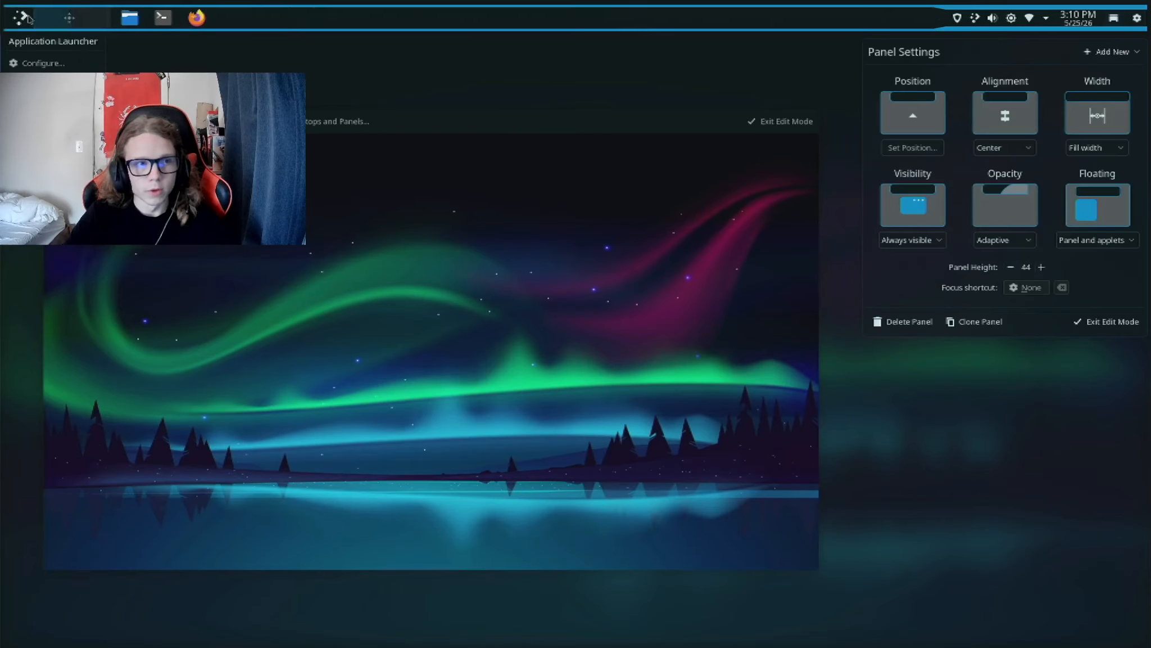
left_click(44, 104)
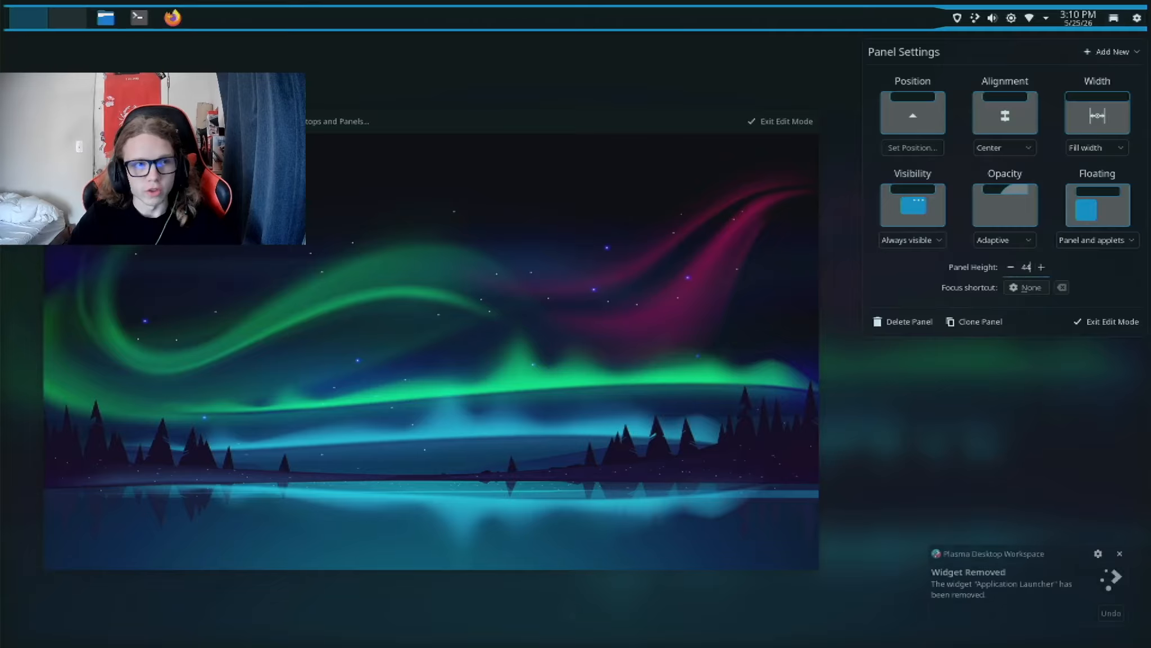
mouse_move(133, 23)
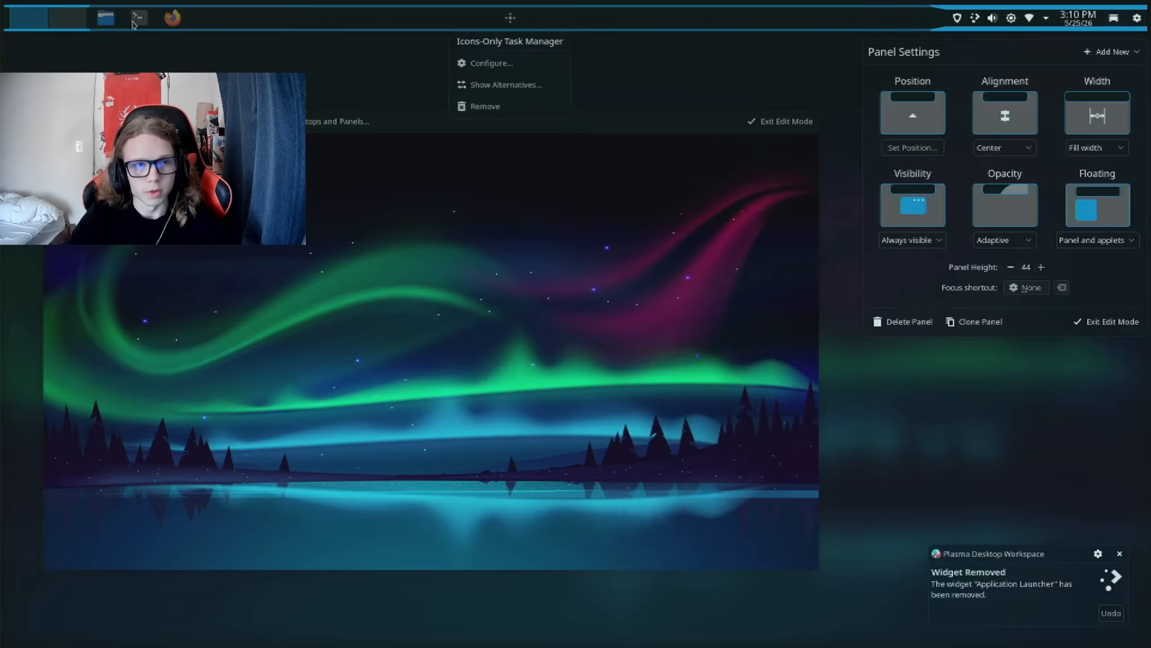
left_click(485, 106)
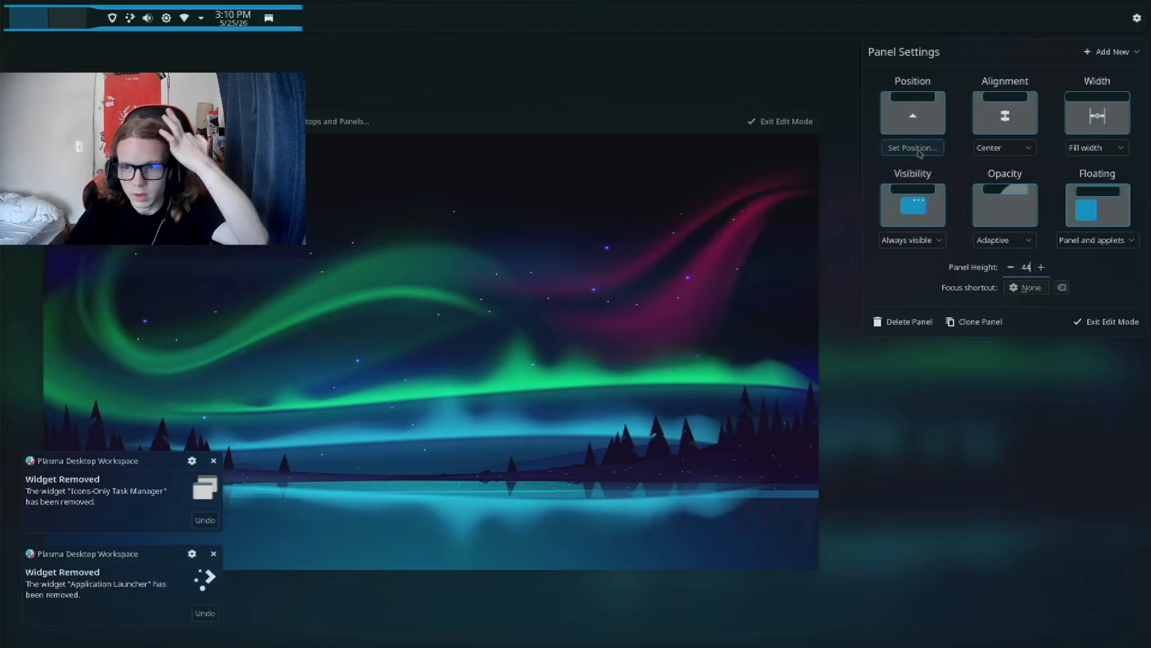
Step: Set the panel's alignment to Right
left_click(1028, 147)
left_click(1014, 202)
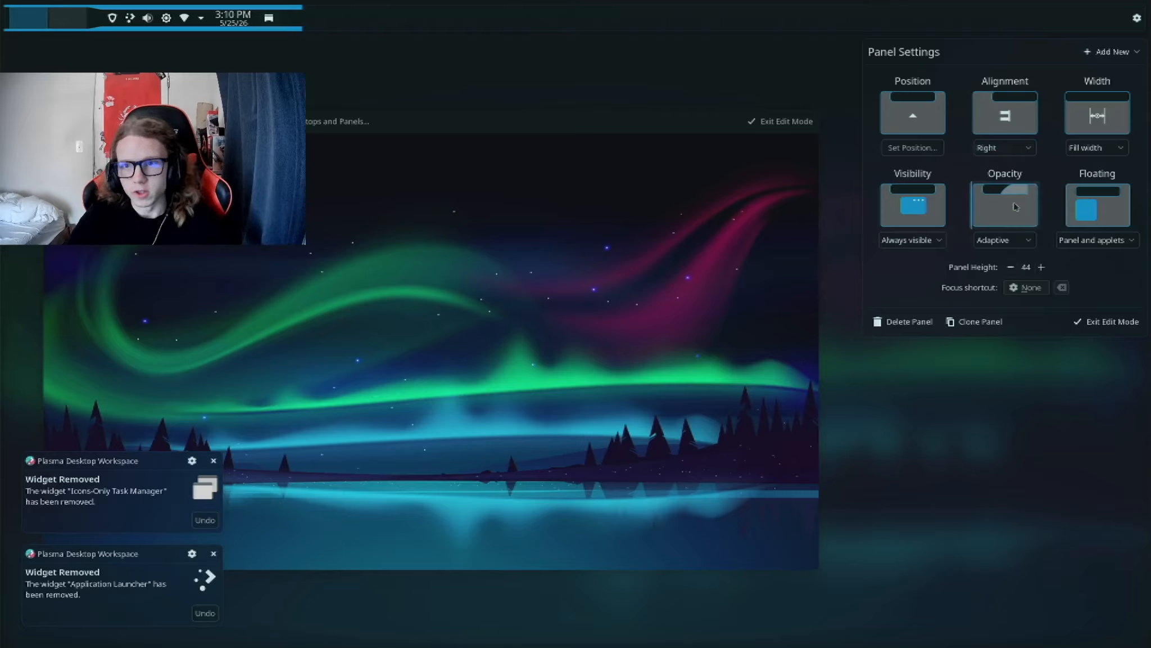
Step: Set the panel's width to Fit content and move the Pager widget just after the digital clock
left_click(1096, 152)
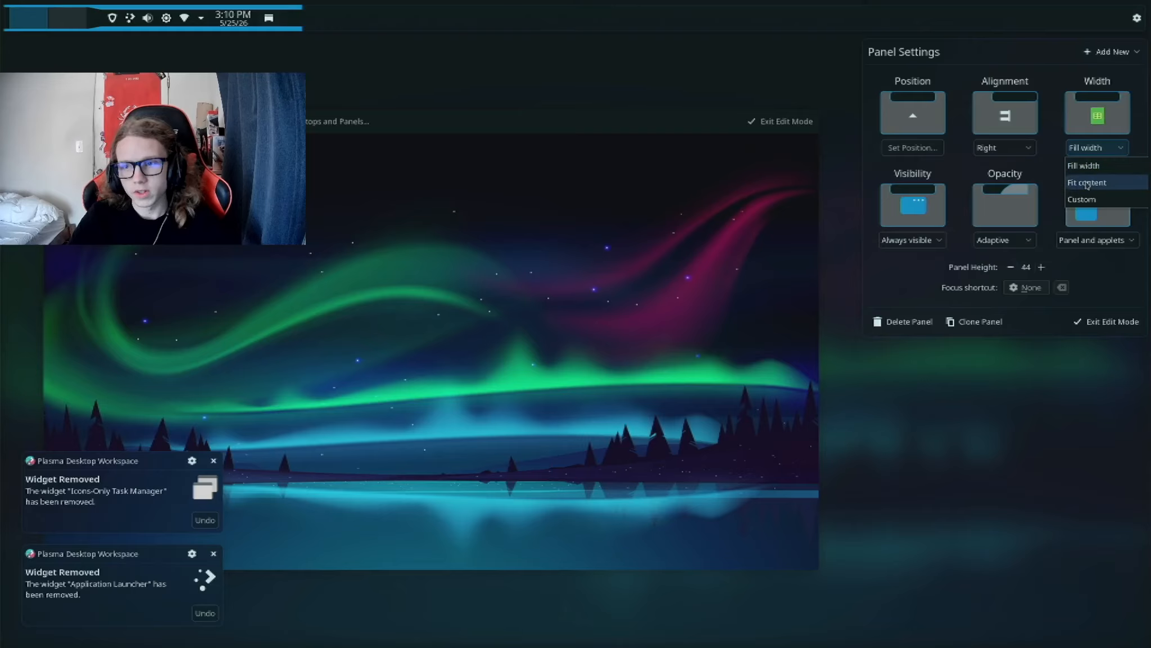
left_click(1087, 183)
mouse_move(906, 18)
left_click_drag(909, 19, 1095, 23)
Step: Remove the Peek at Desktop and Margins Separator widgets from the panel
mouse_move(1113, 22)
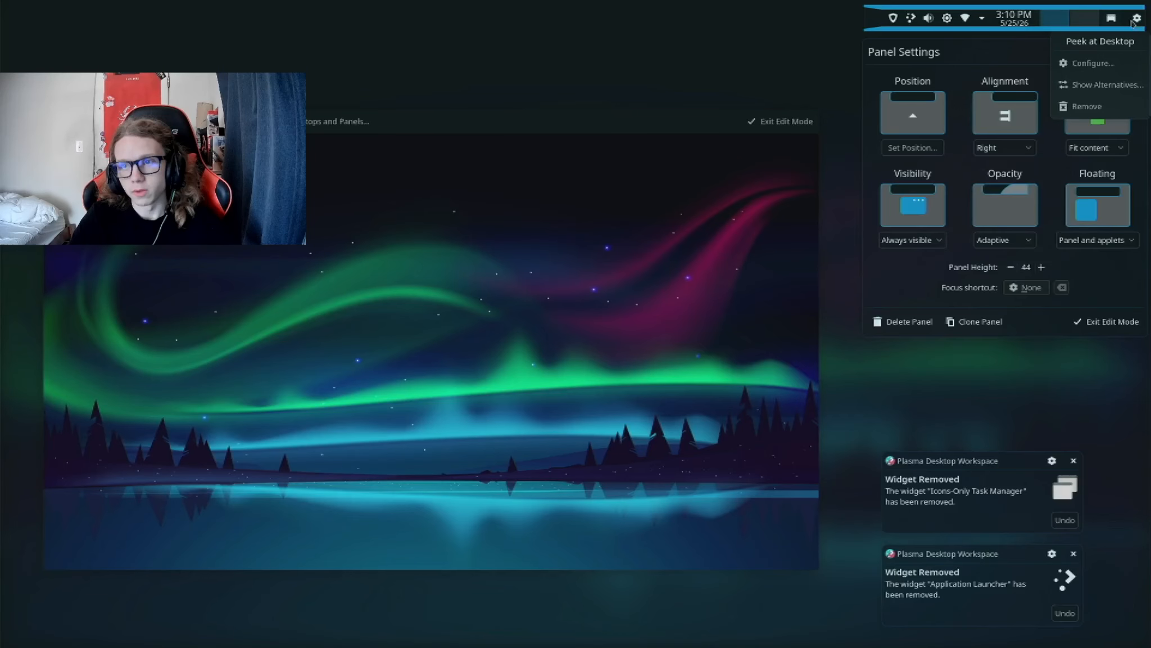
left_click(1084, 107)
mouse_move(894, 12)
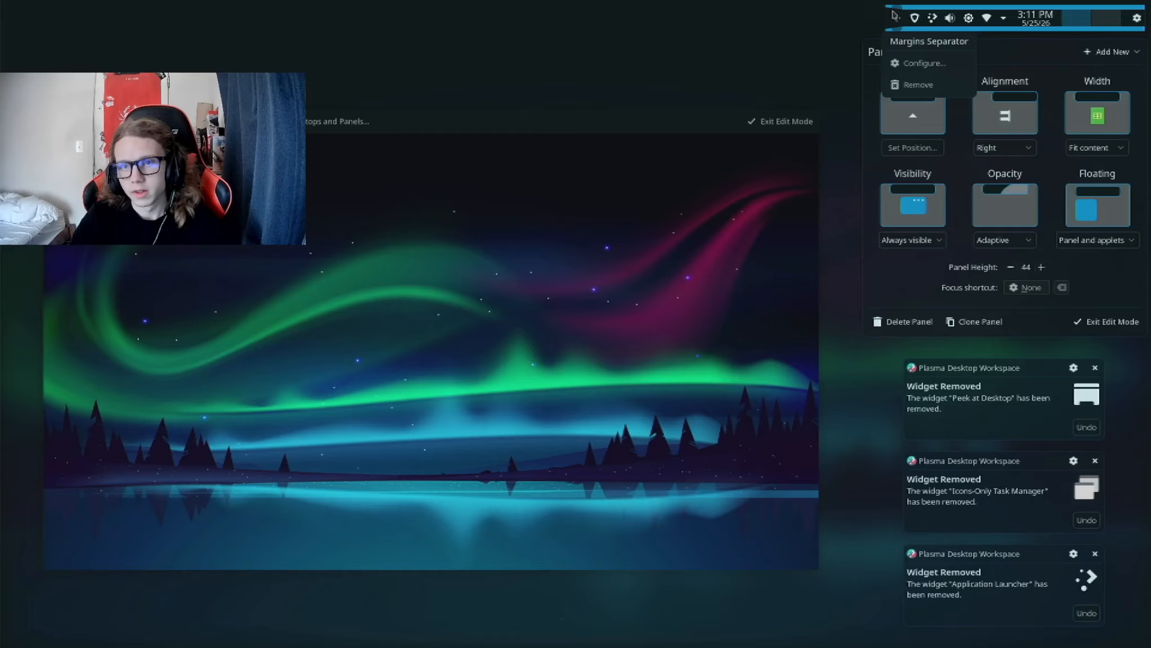
left_click(915, 84)
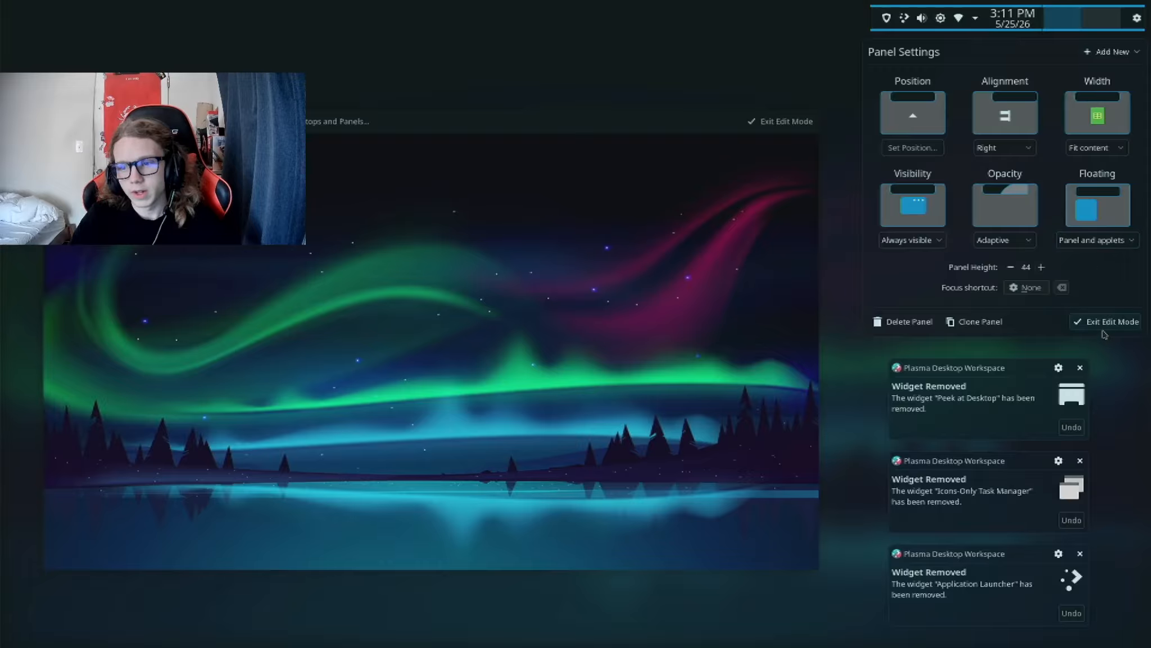
Step: Reduce the panel height to 30 and leave edit mode
left_click(1011, 262)
left_click(1011, 261)
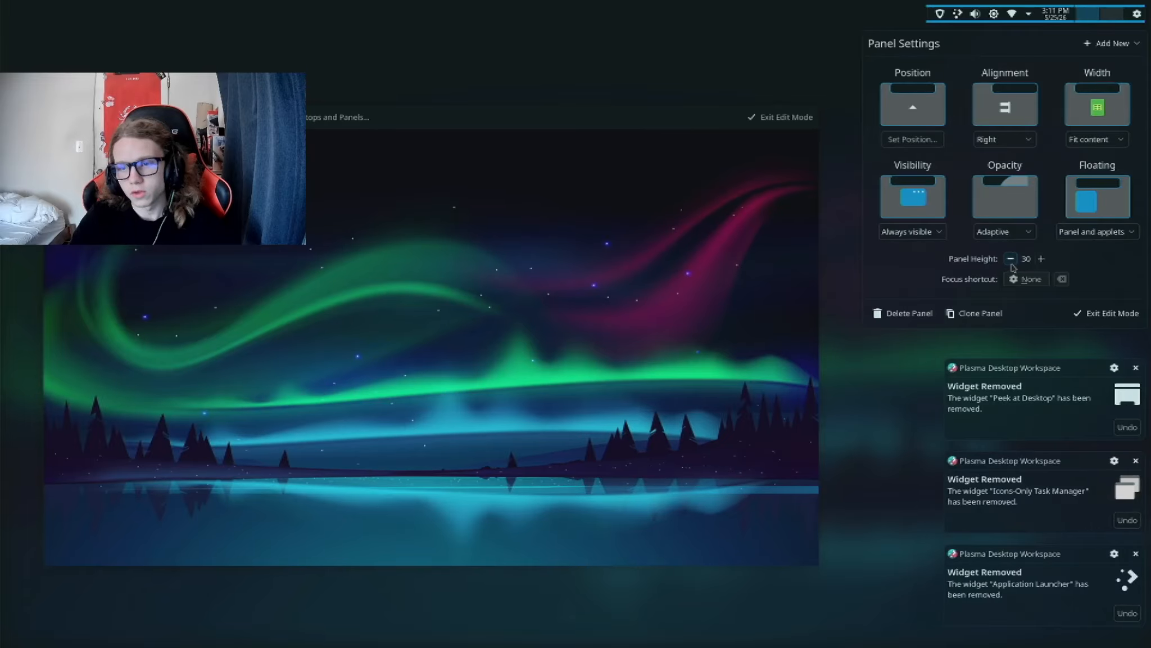
left_click(1102, 319)
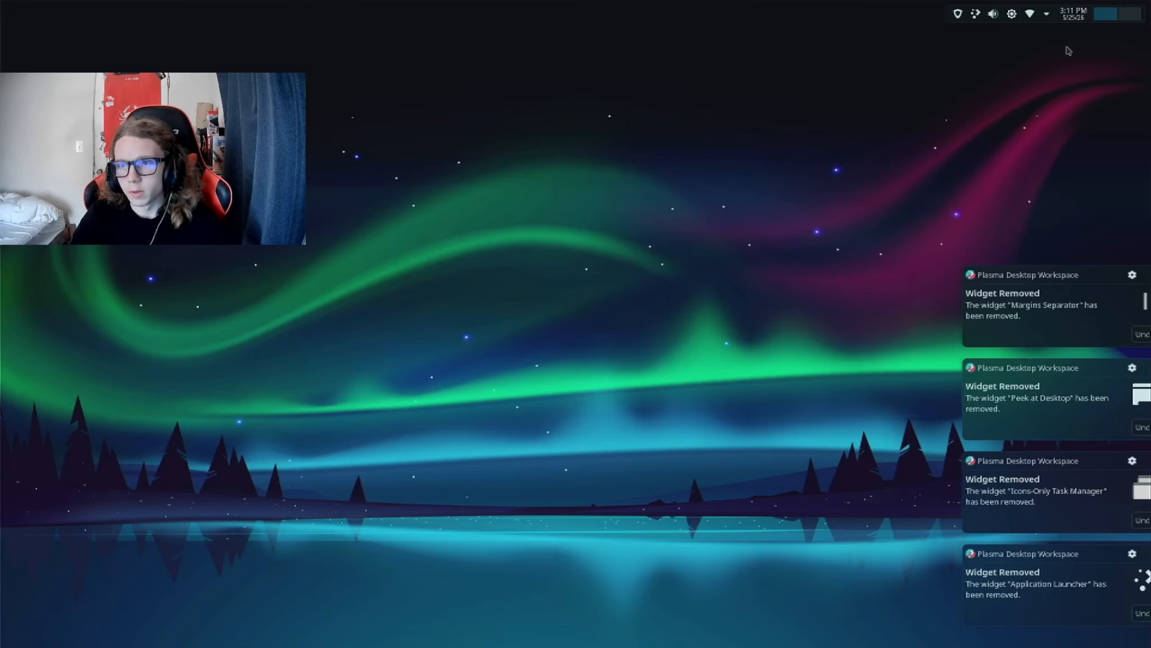
Step: Reopen the panel configuration, set visibility to Dodge windows and opacity to Translucent, and leave edit mode
right_click(1064, 13)
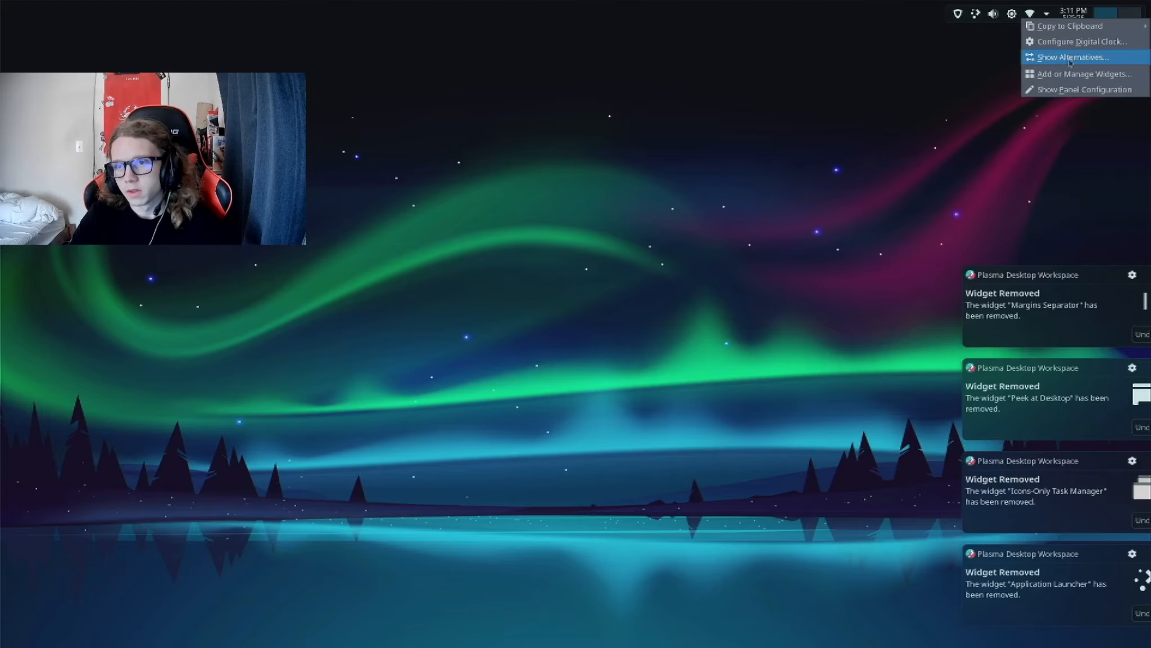
left_click(1066, 90)
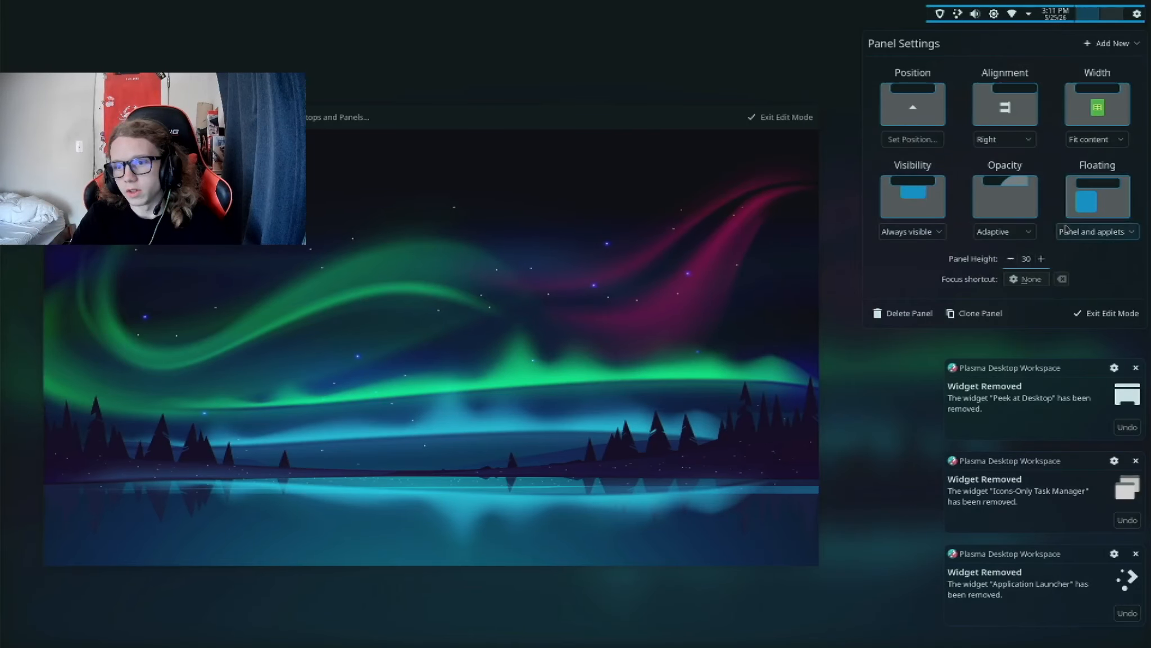
left_click(922, 230)
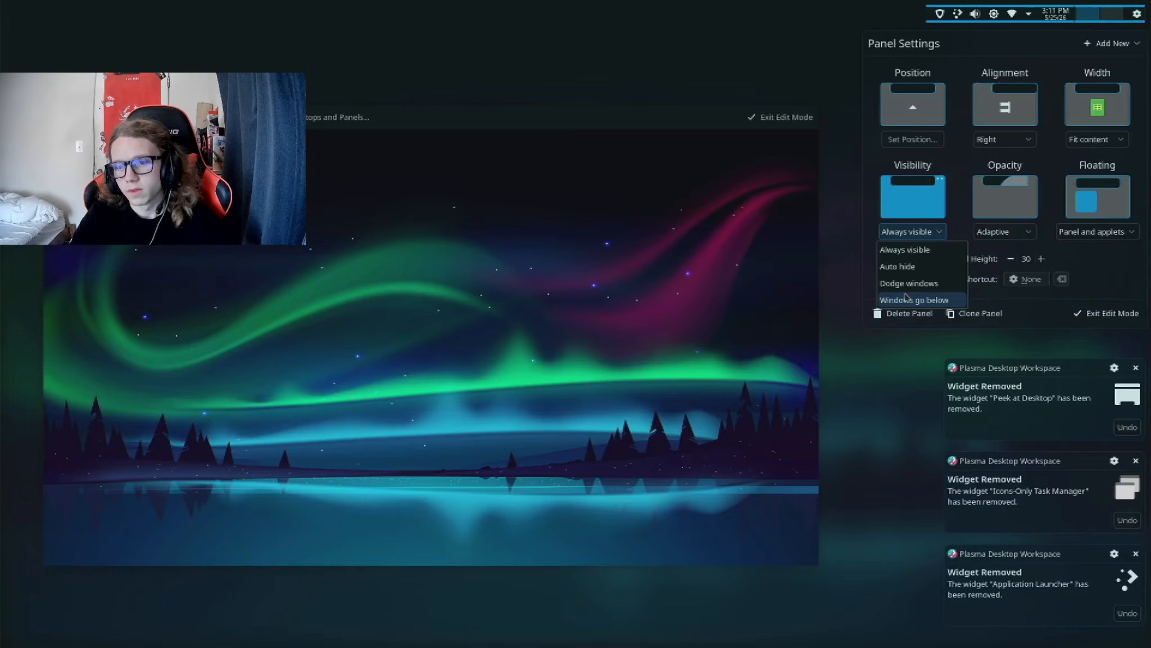
left_click(906, 284)
left_click(1003, 231)
left_click(994, 285)
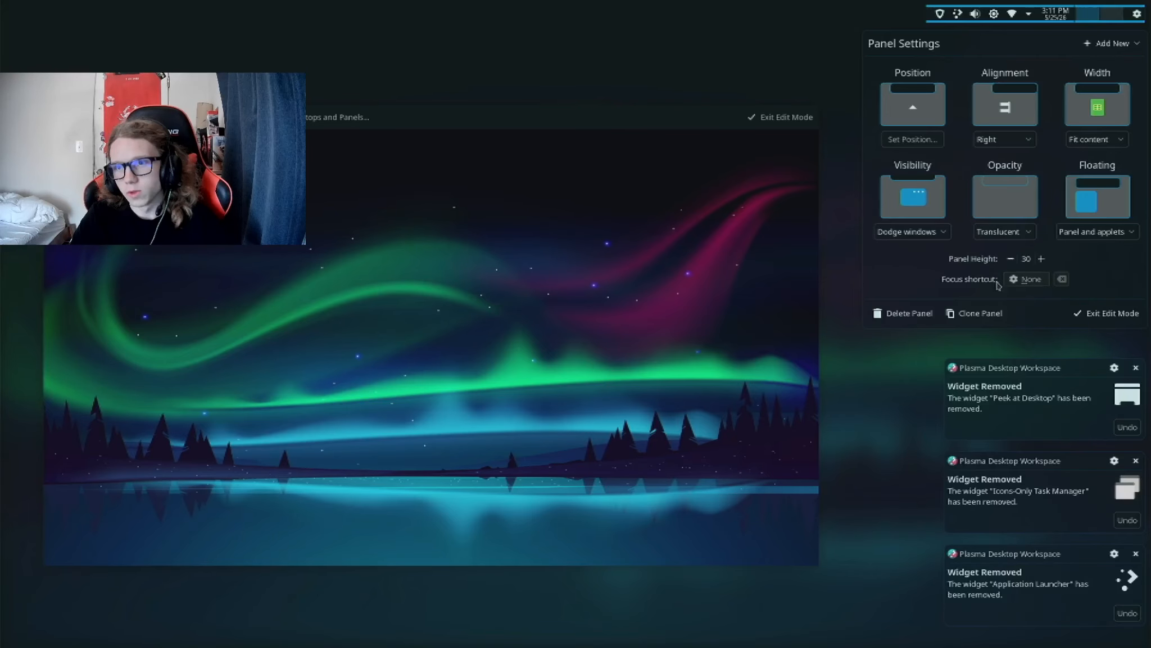
left_click(1105, 313)
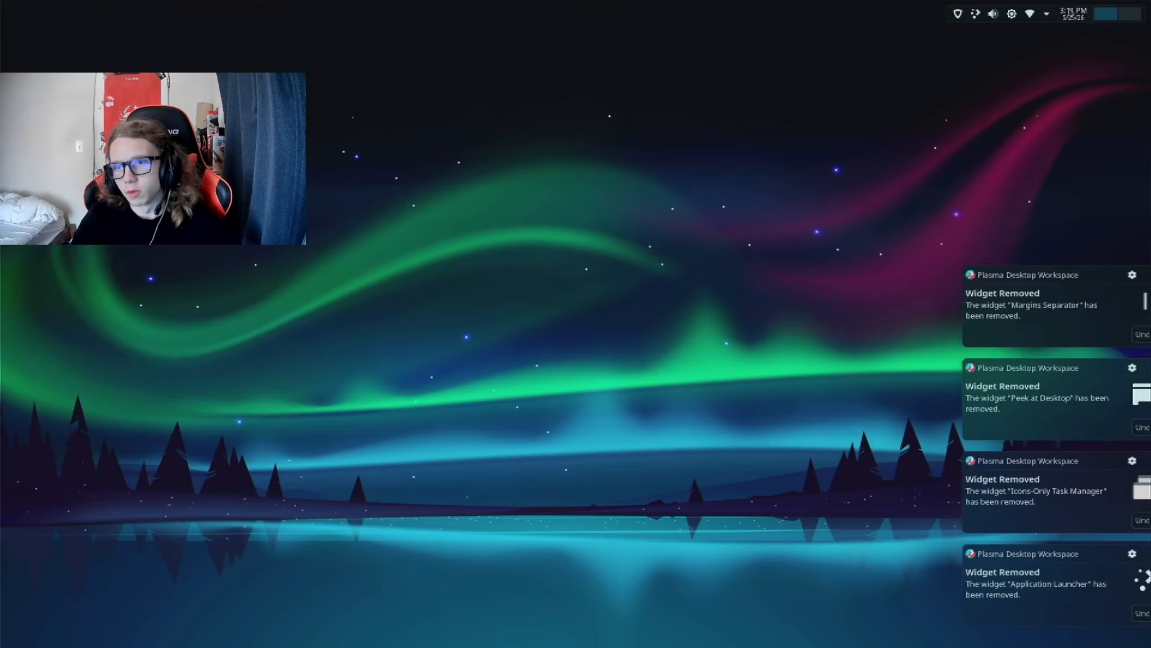
Step: Move the digital clock to the far end of the panel, after the Pager, and leave edit mode
right_click(1072, 17)
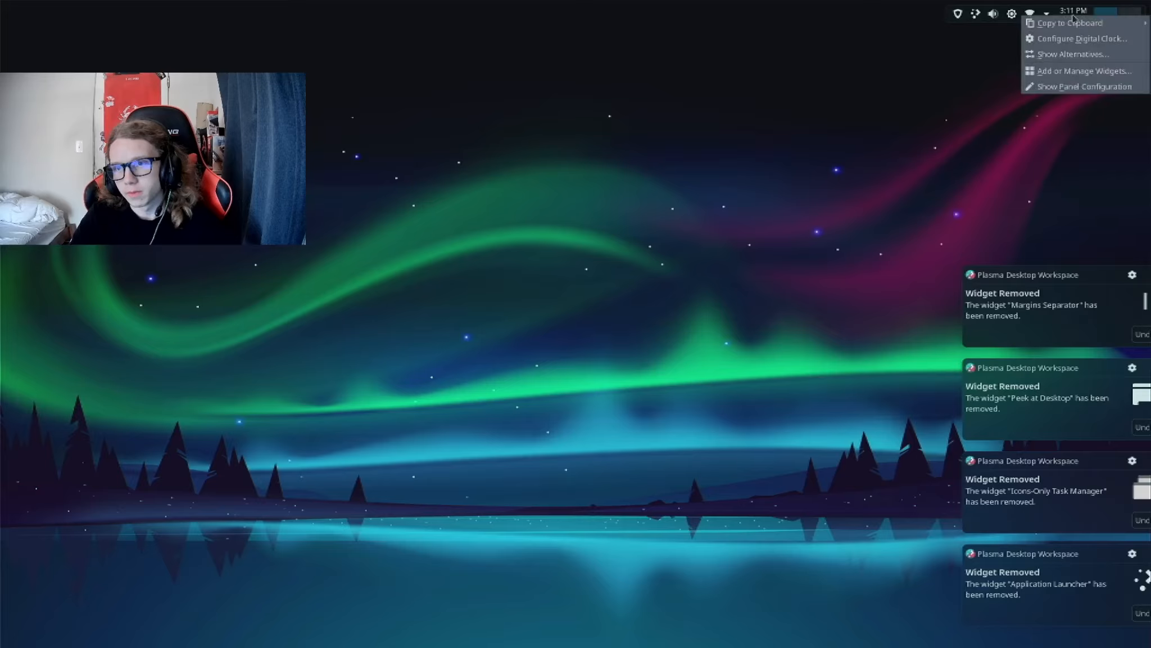
left_click(1075, 86)
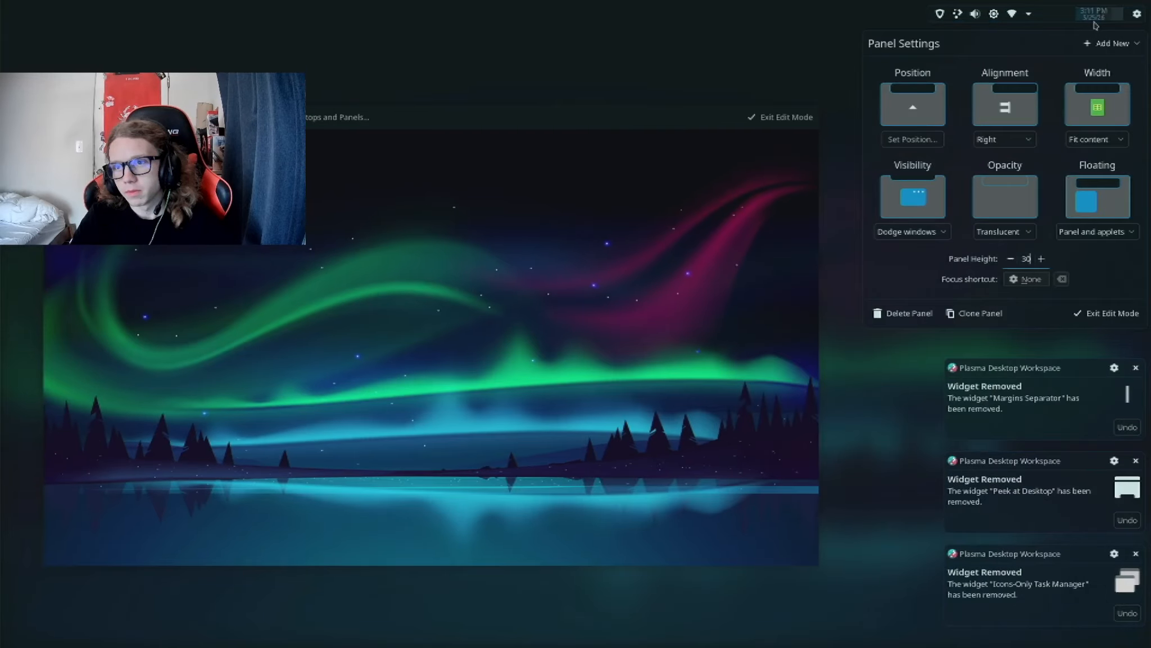
left_click(1105, 309)
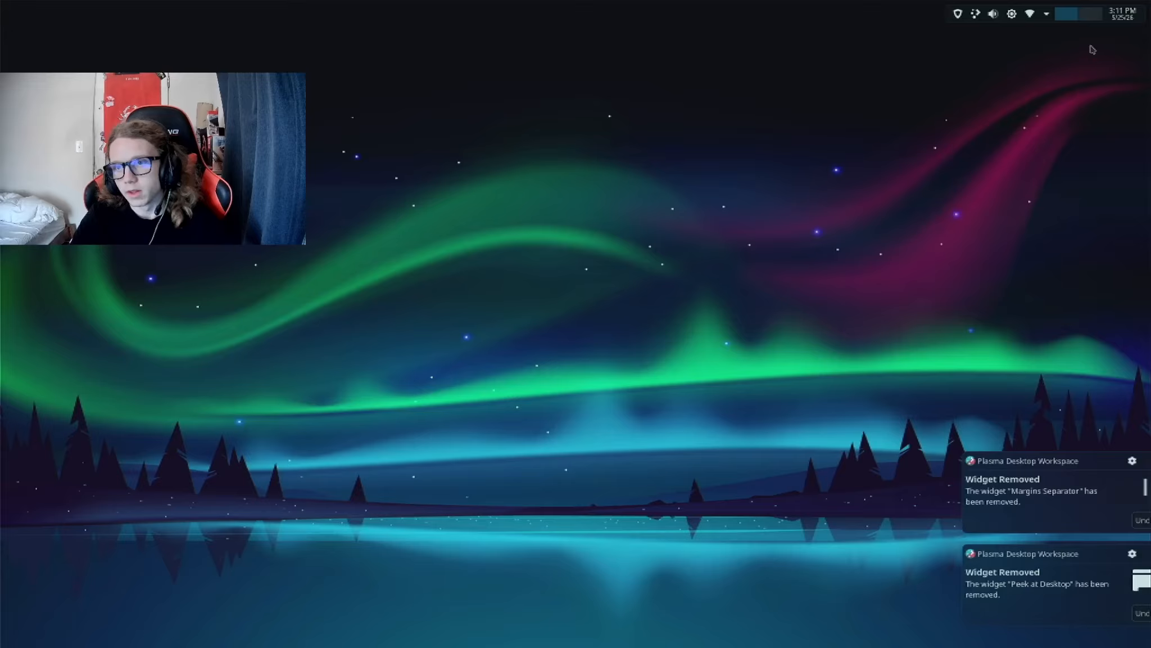
Step: Turn off Show date in the Digital Clock settings, apply the change and close the window
right_click(1088, 14)
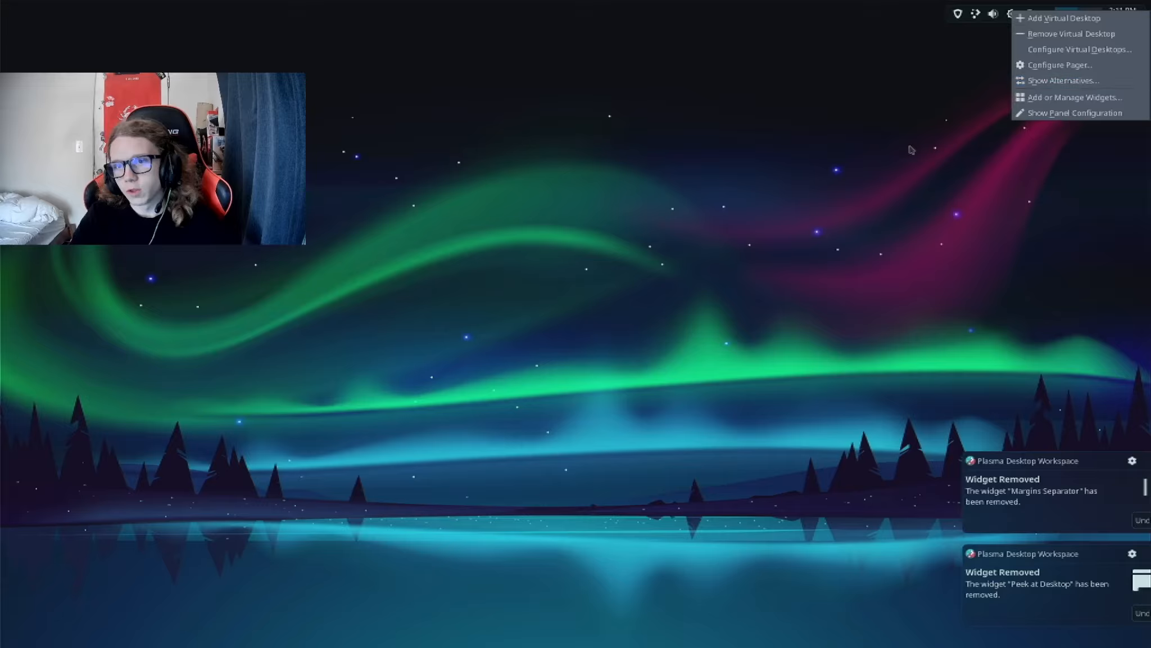
left_click(938, 135)
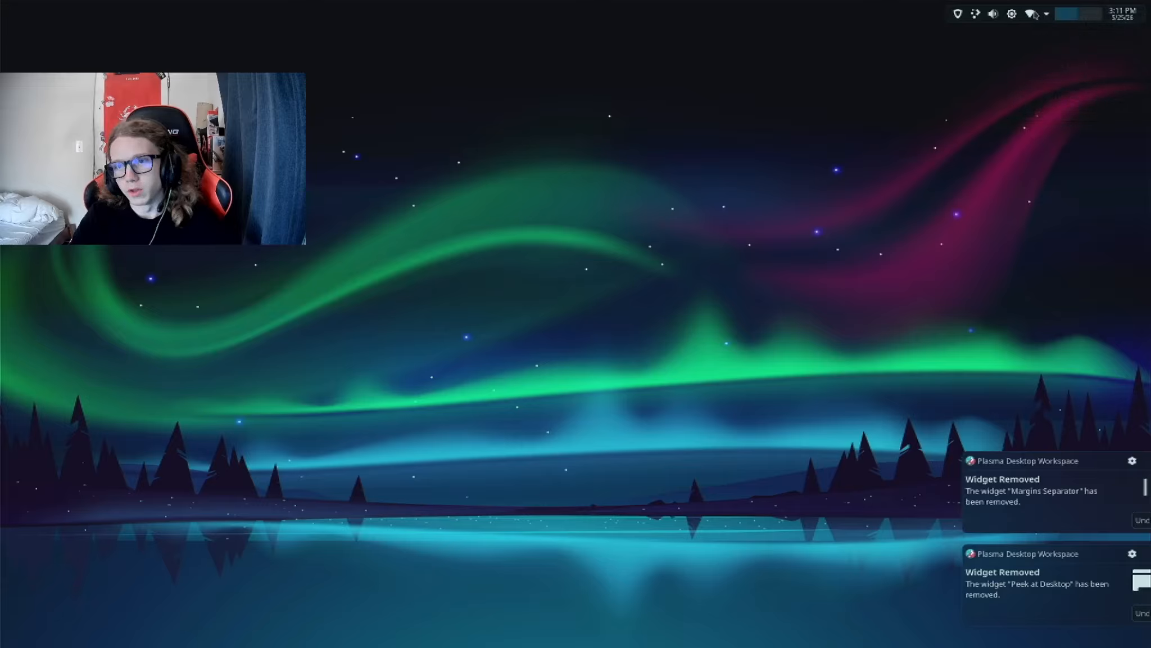
right_click(1125, 24)
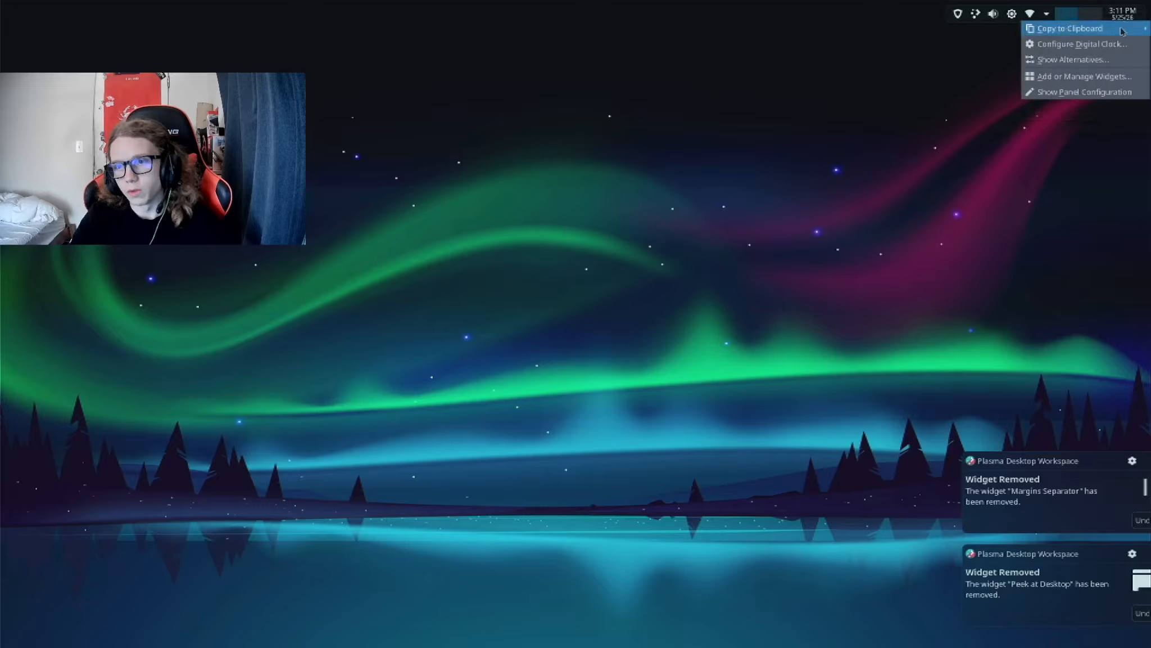
left_click(1085, 45)
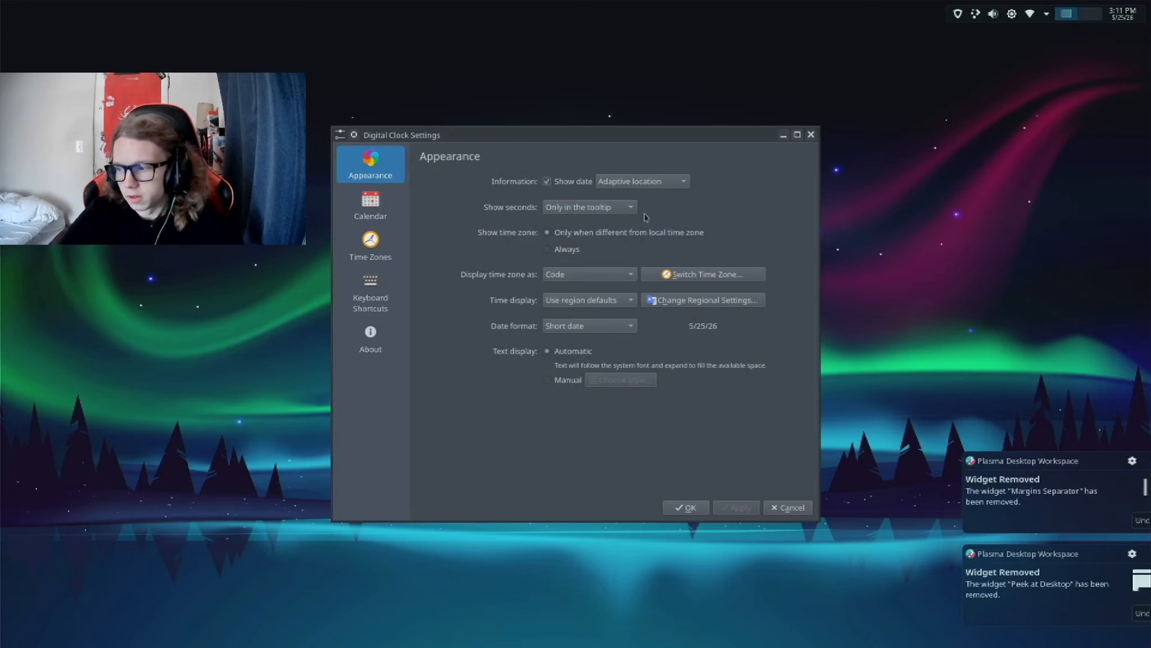
left_click(547, 181)
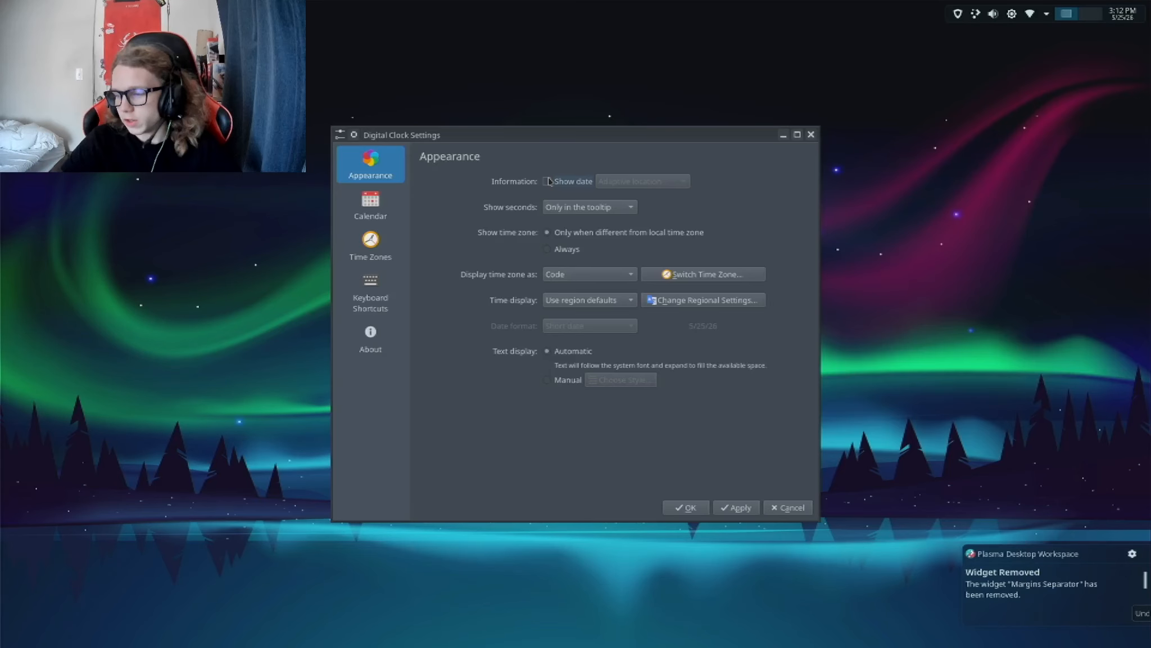
left_click(738, 507)
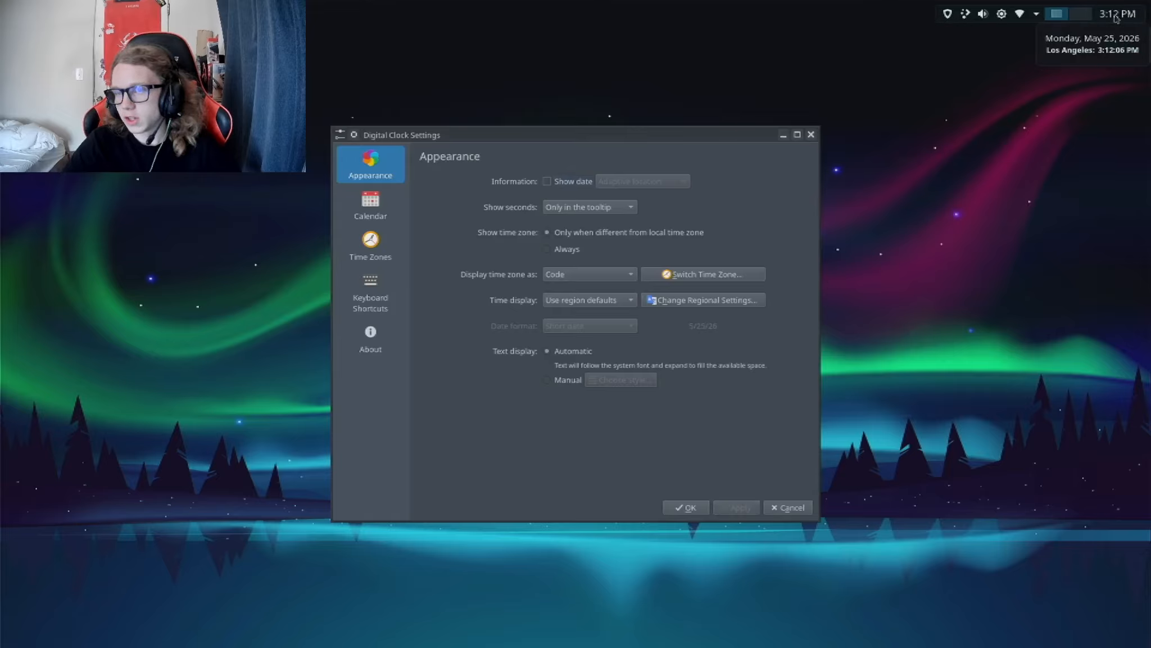
left_click(810, 135)
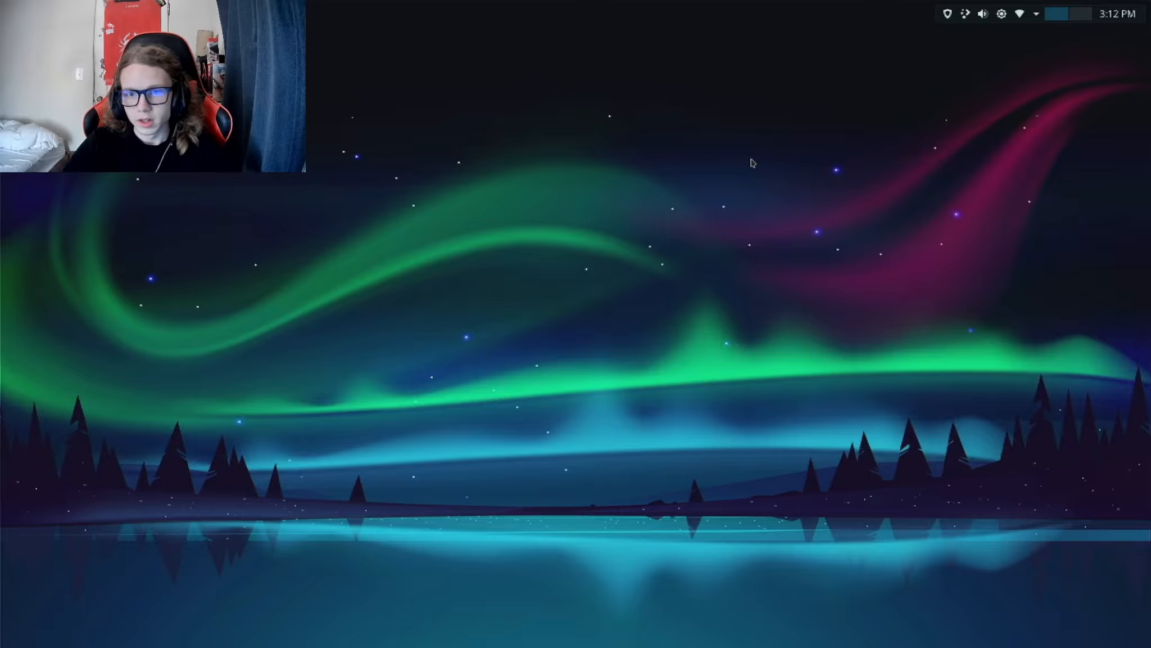
Step: Enter edit mode, add an empty panel along the bottom edge of the screen and open its settings
right_click(848, 181)
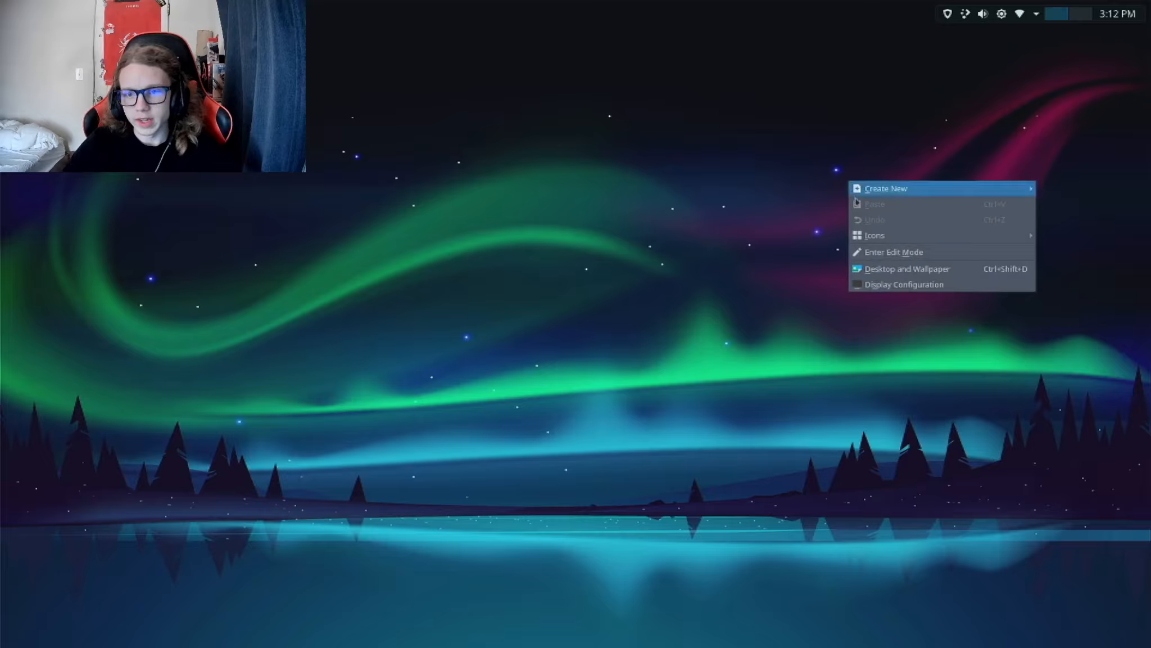
left_click(881, 253)
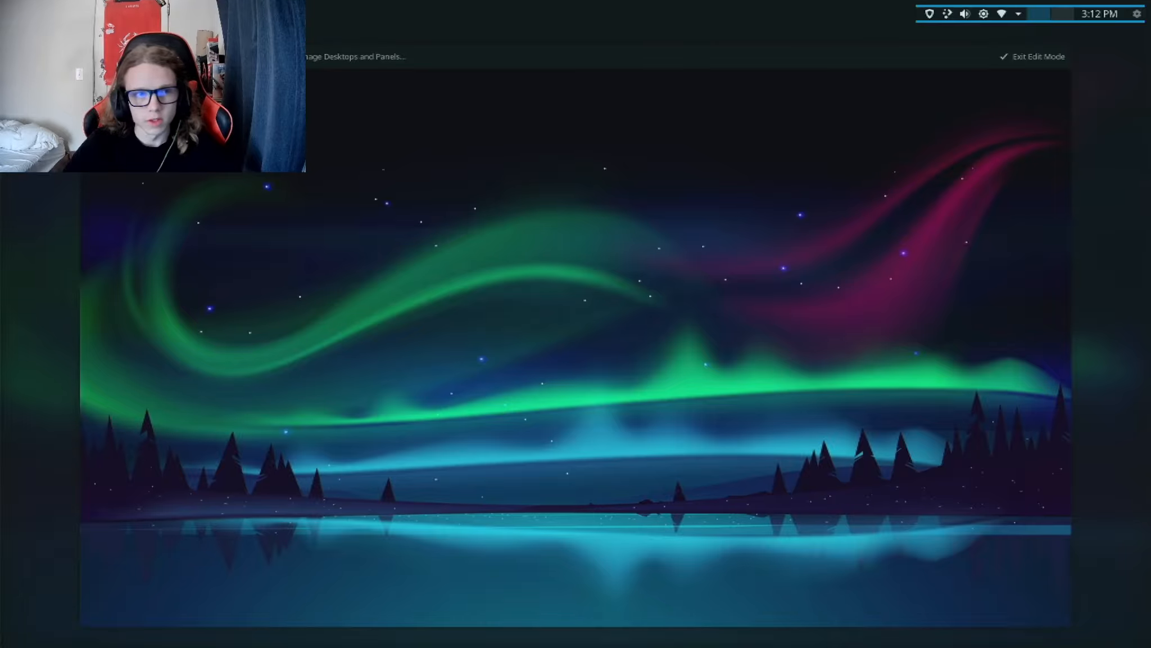
left_click(183, 57)
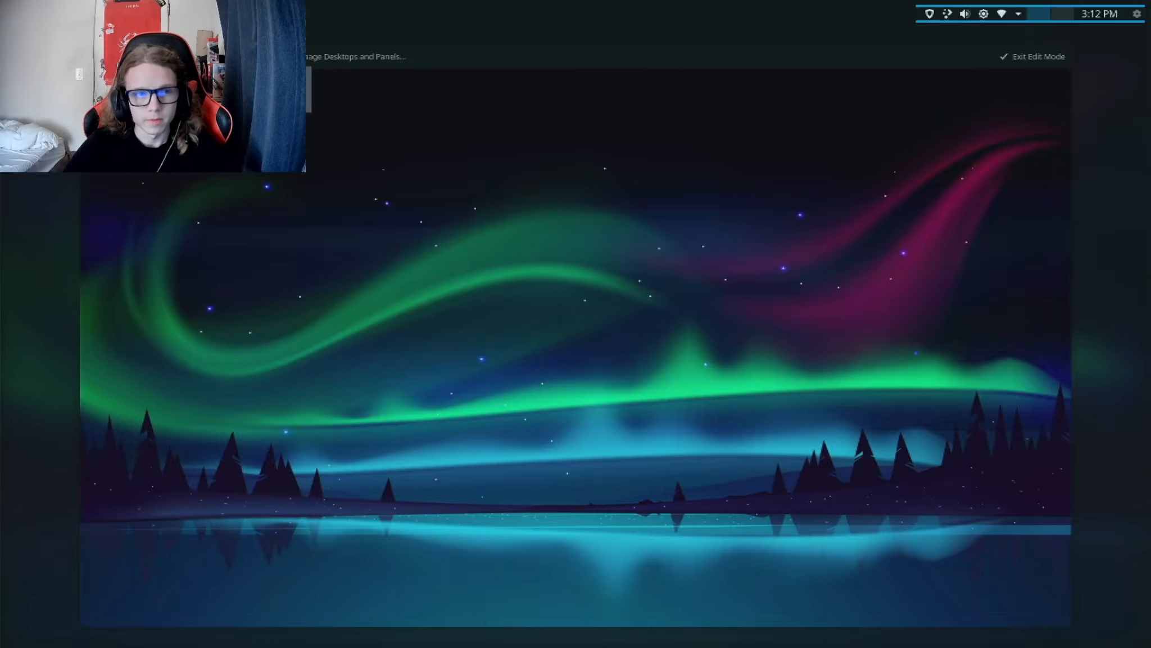
left_click(220, 105)
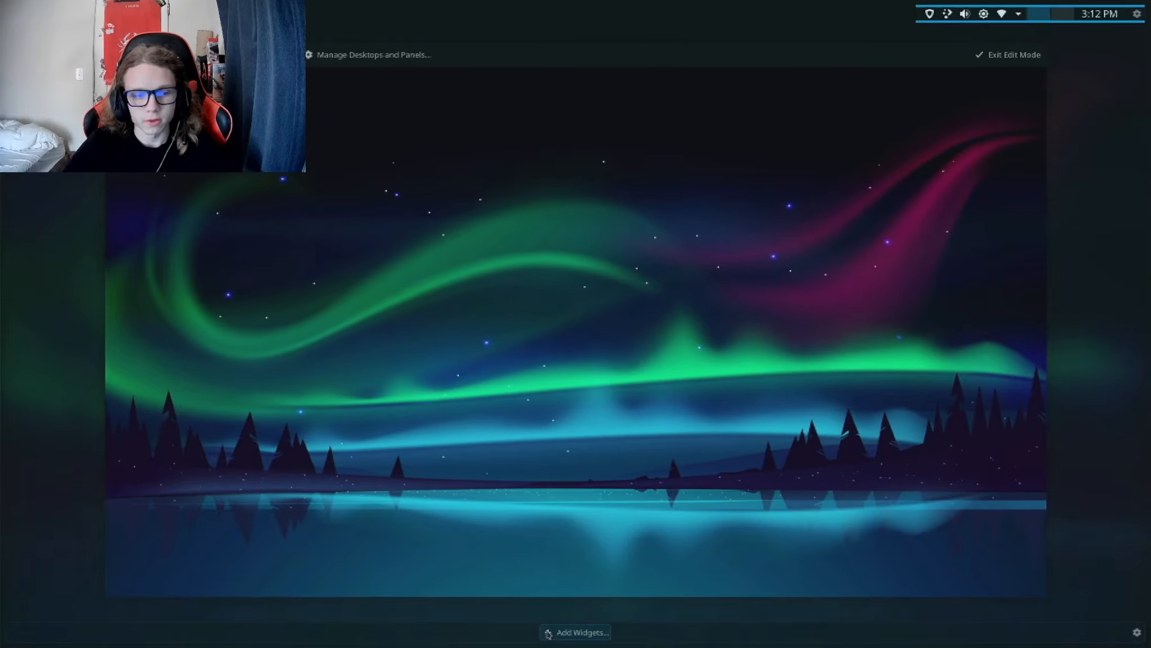
right_click(705, 632)
left_click(736, 638)
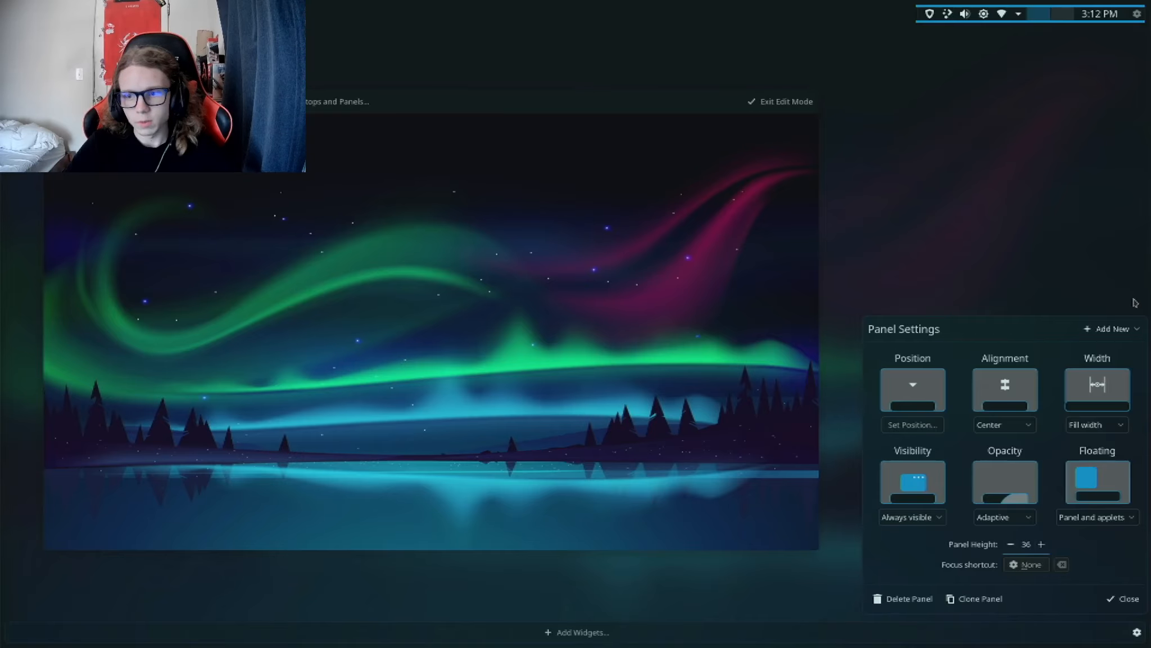
Step: Search the widgets for "icon" and add the Icons-Only Task Manager to the new bottom panel
left_click(1101, 340)
left_click(1085, 365)
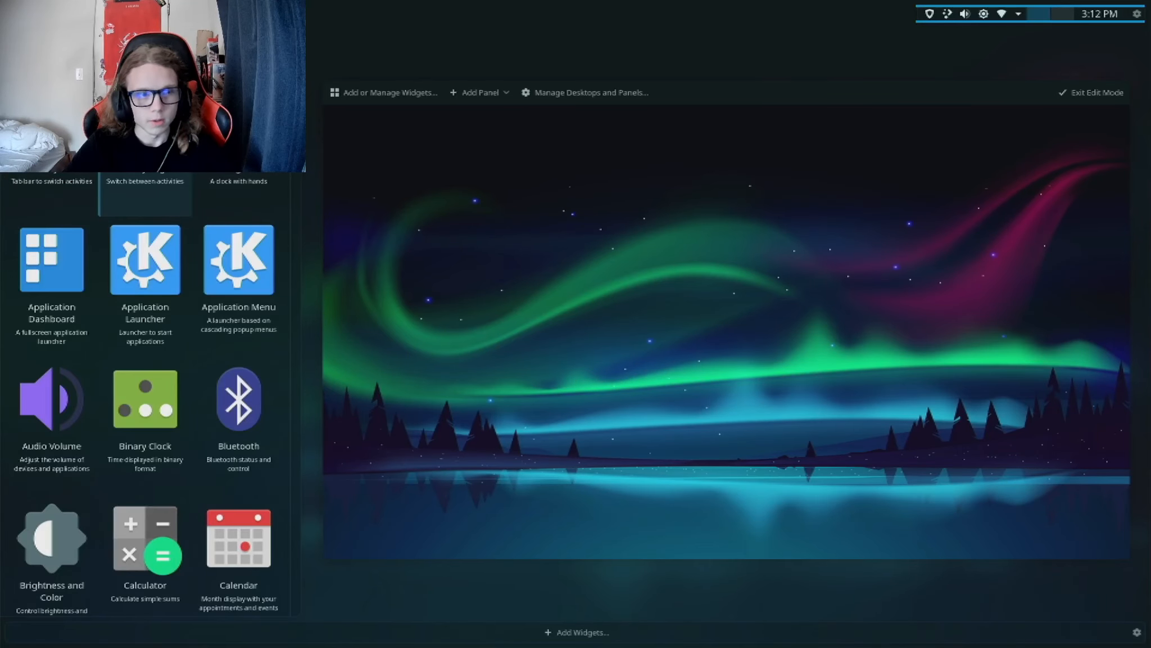
type("ic")
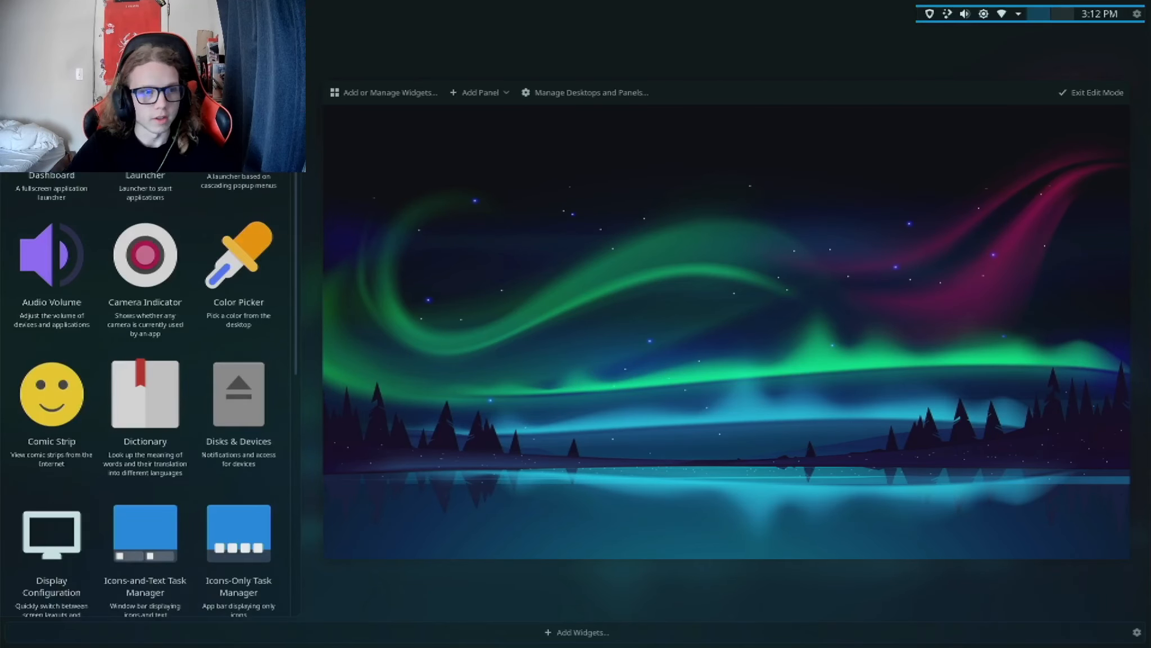
type("ons")
key("BackSpace")
key("BackSpace")
type("on")
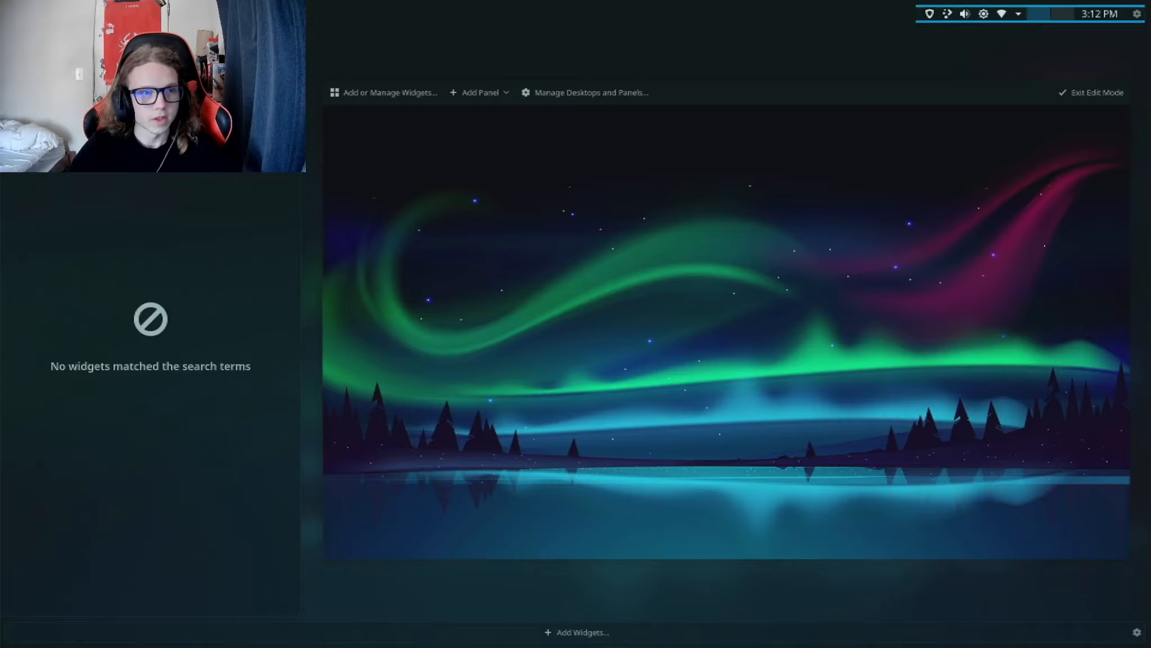
key("BackSpace")
key("BackSpace")
type("on")
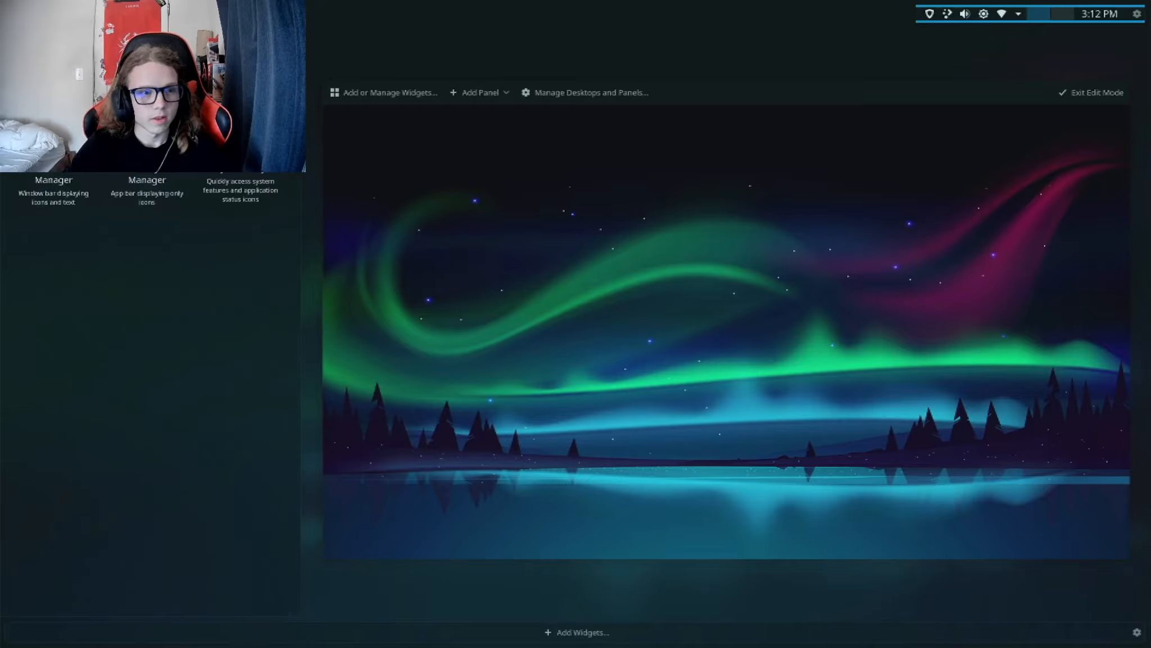
double_click(147, 192)
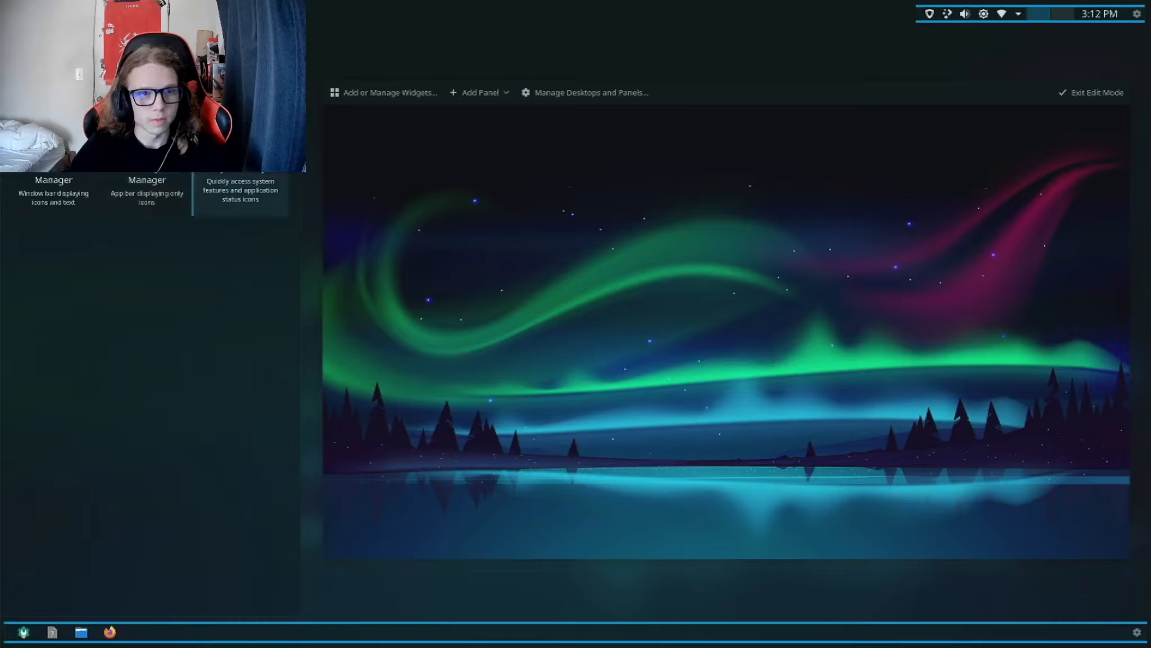
Step: Clear the widget search, add the Application Dashboard to the bottom panel and move it to the start, before the task manager
type("c")
key("BackSpace")
key("BackSpace")
key("BackSpace")
key("BackSpace")
key("BackSpace")
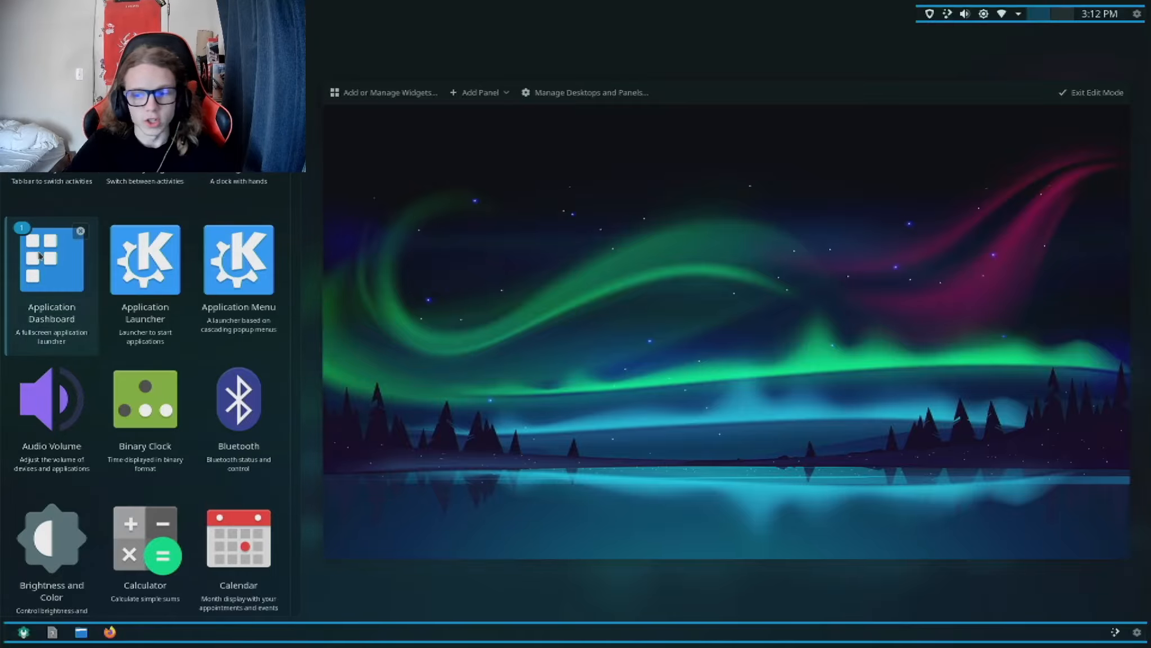
left_click(1137, 632)
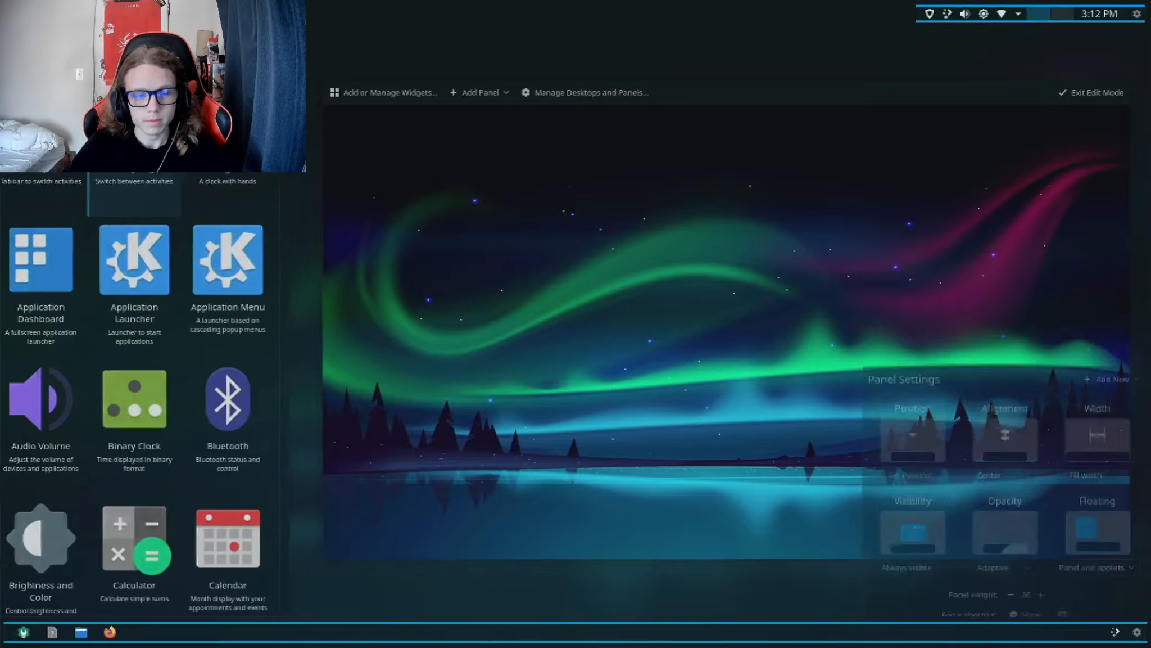
left_click_drag(1116, 632, 17, 632)
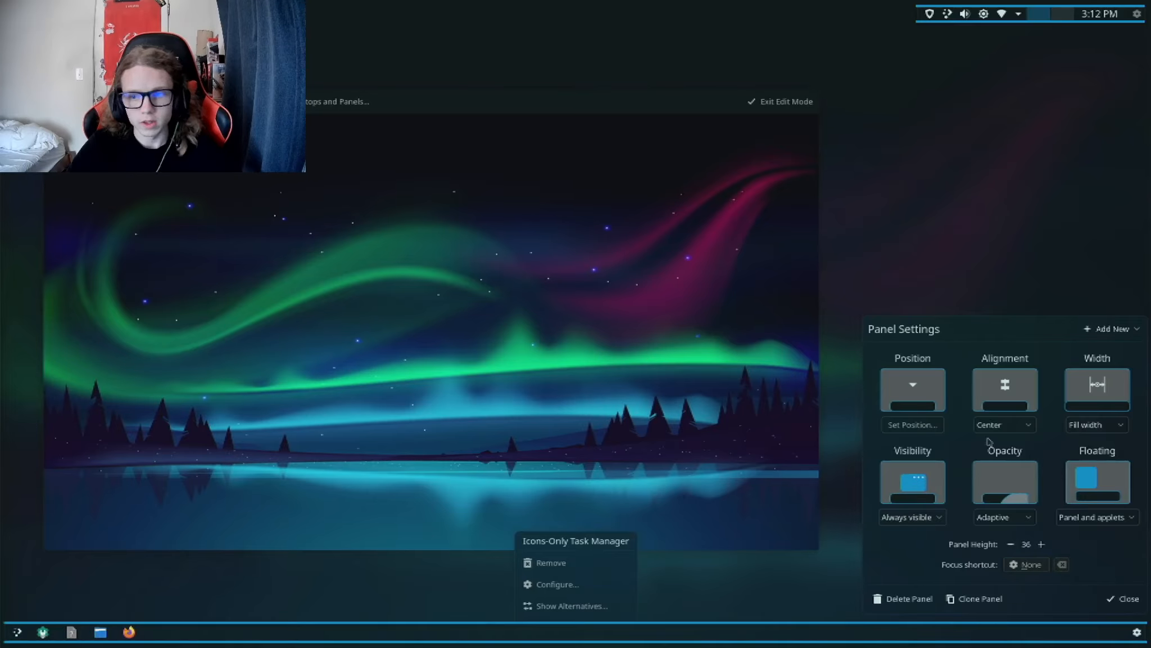
Step: Set the bottom panel's alignment to Center
left_click(1002, 425)
left_click(1004, 461)
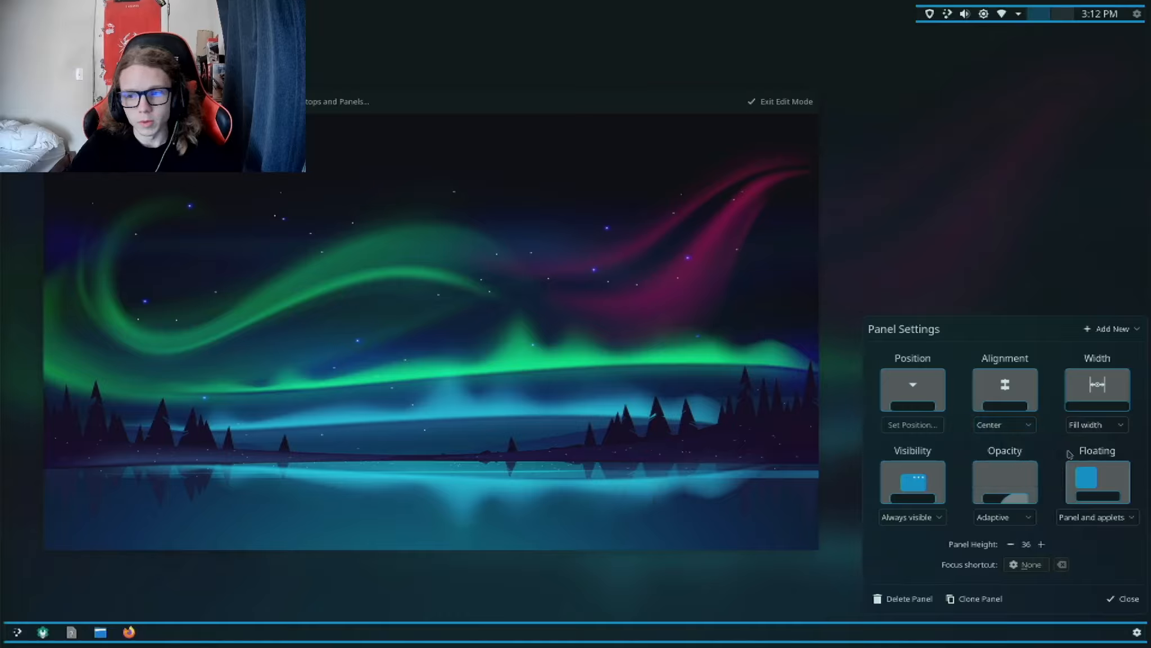
Step: Set the bottom panel's width to Fit content, leave edit mode and test the panel by launching and closing Firefox
left_click(1120, 423)
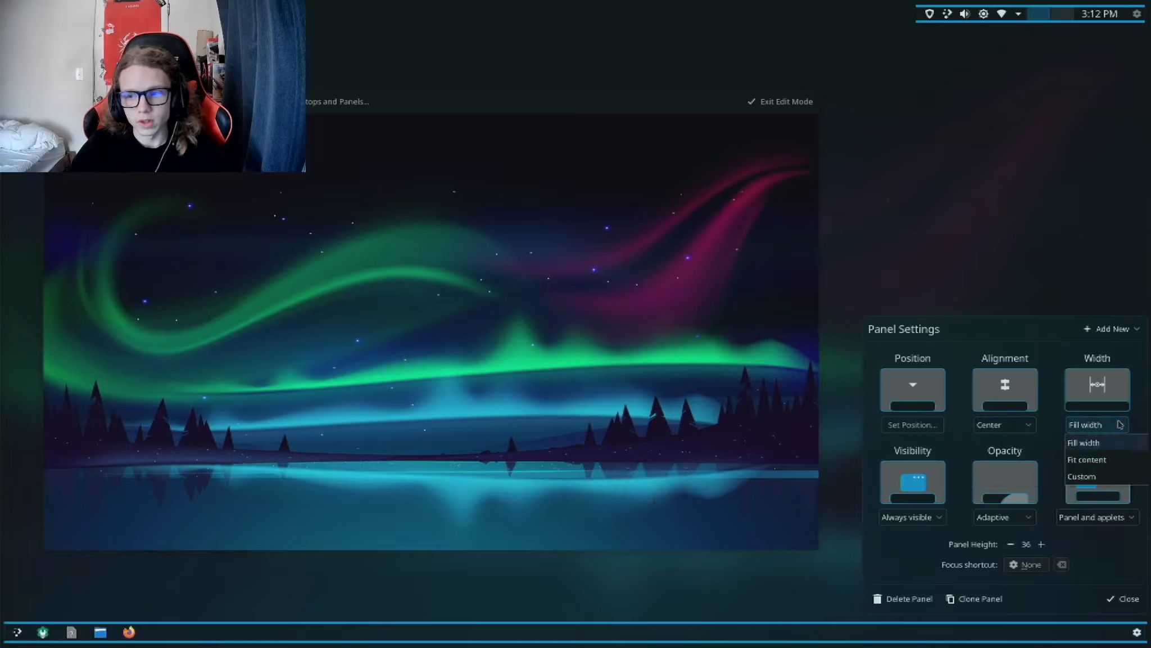
left_click(1112, 451)
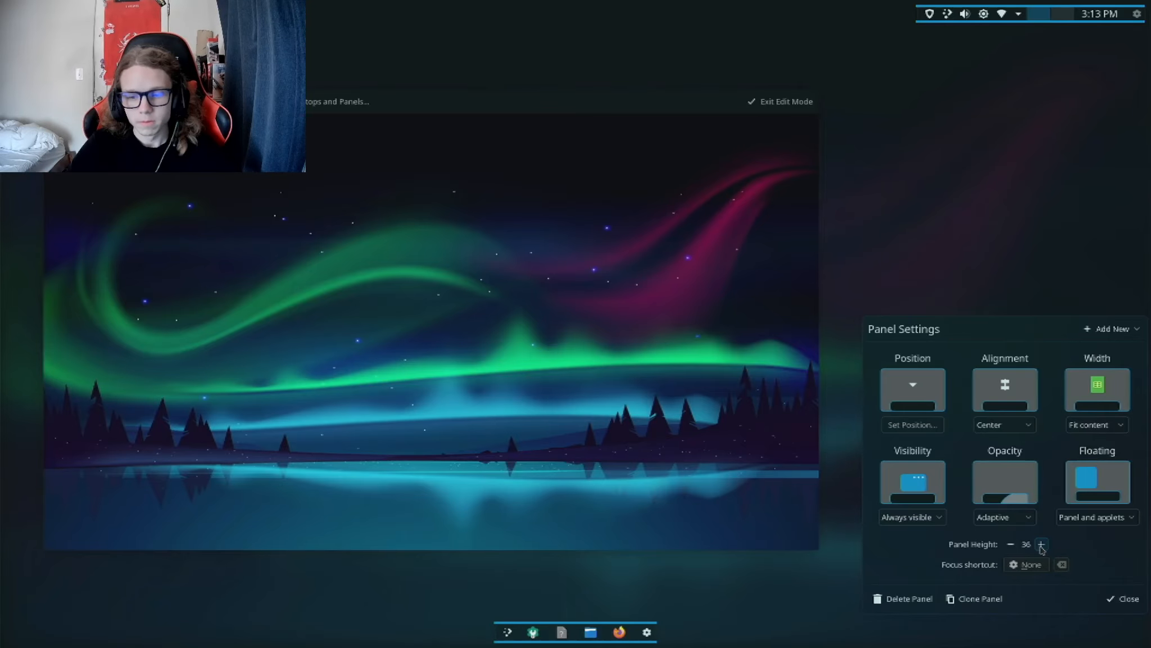
key("Escape")
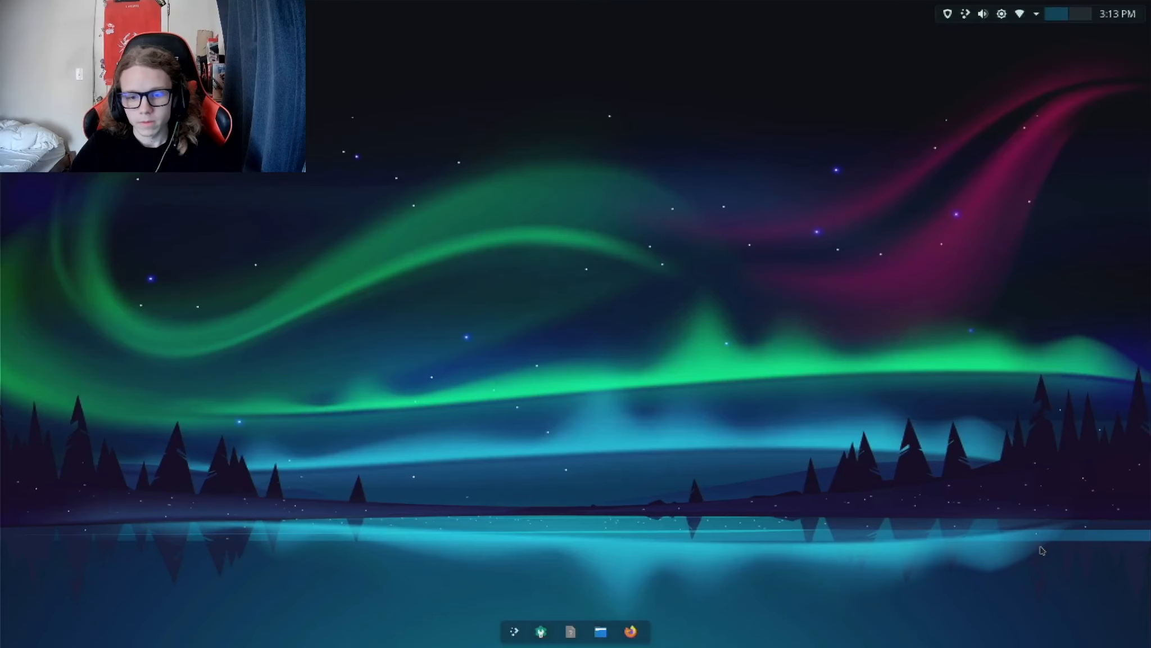
left_click(630, 631)
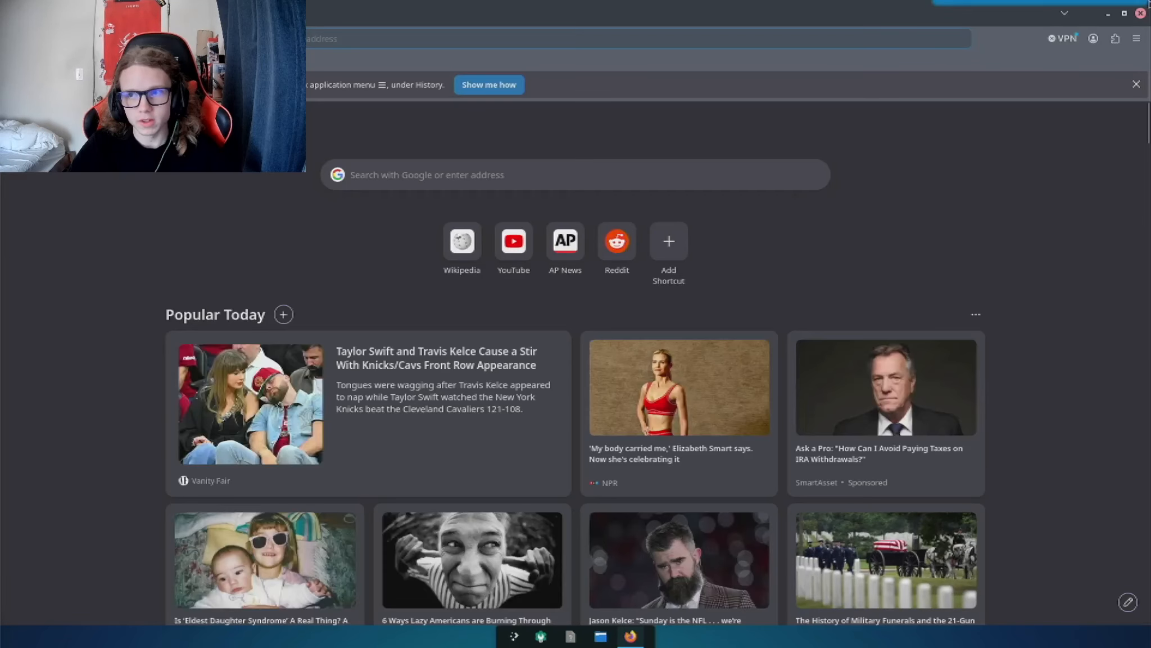
left_click(1148, 6)
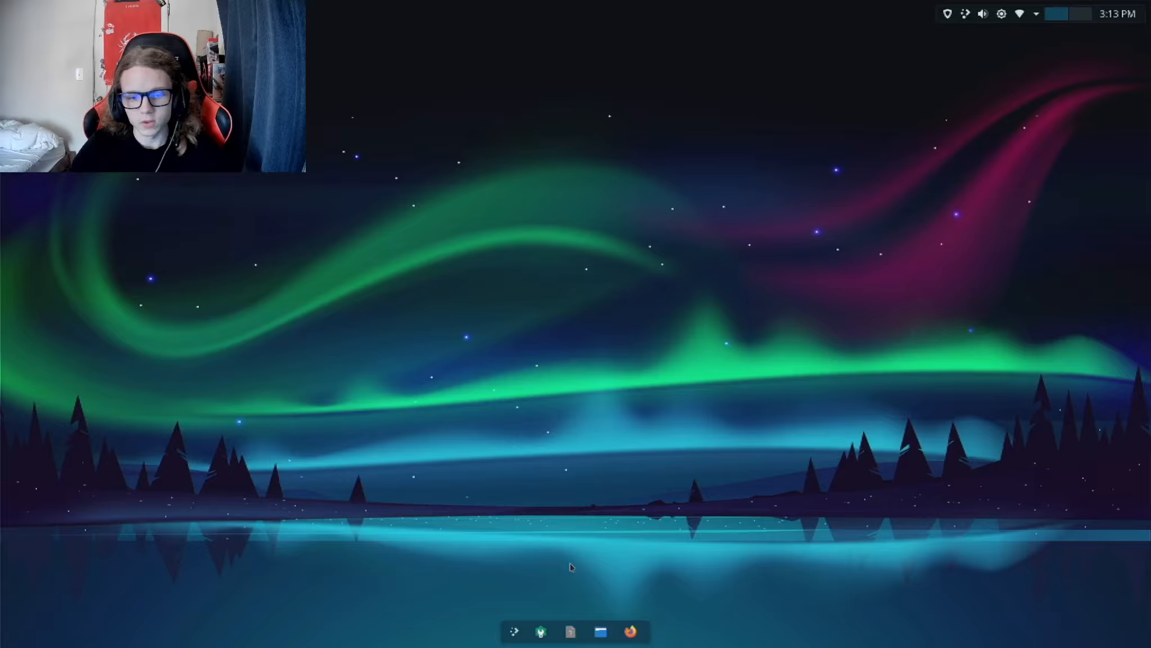
Step: Reopen the bottom panel's configuration, set the panel height to 60 and exit edit mode
right_click(559, 618)
left_click(570, 609)
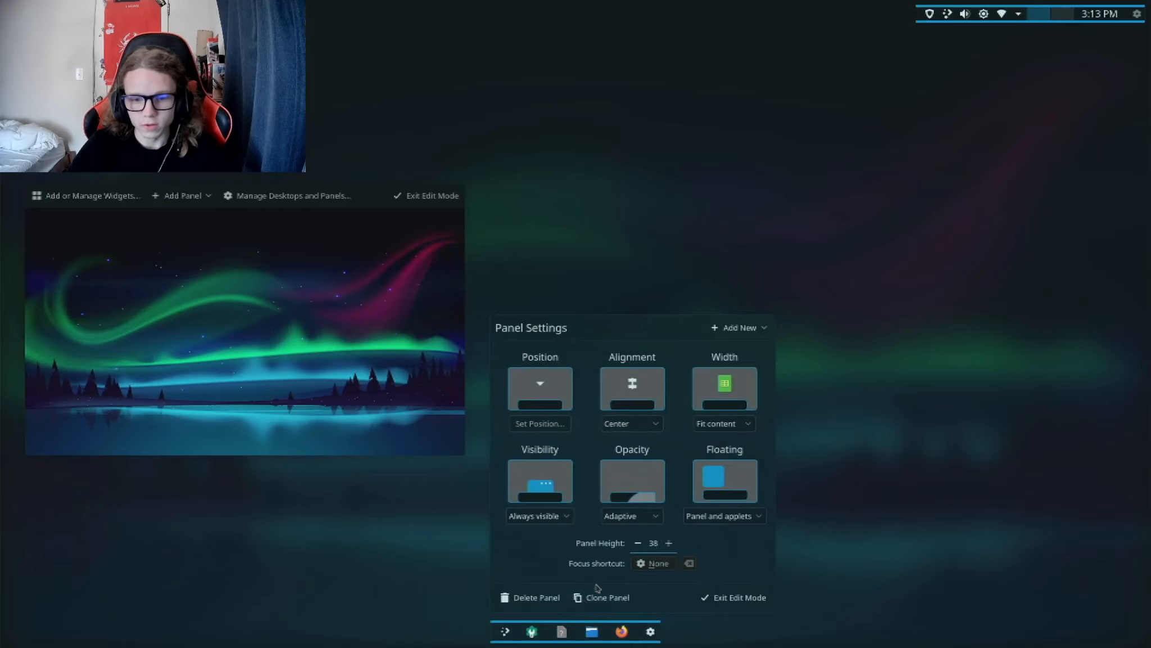
key("BackSpace")
key("BackSpace")
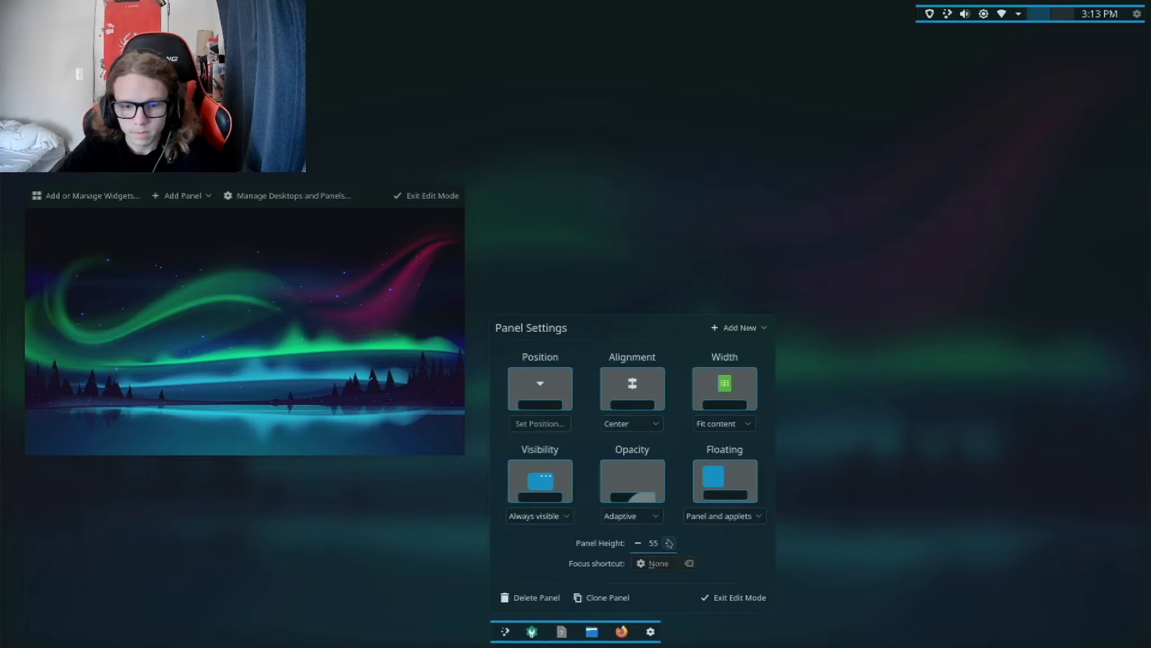
key("Return")
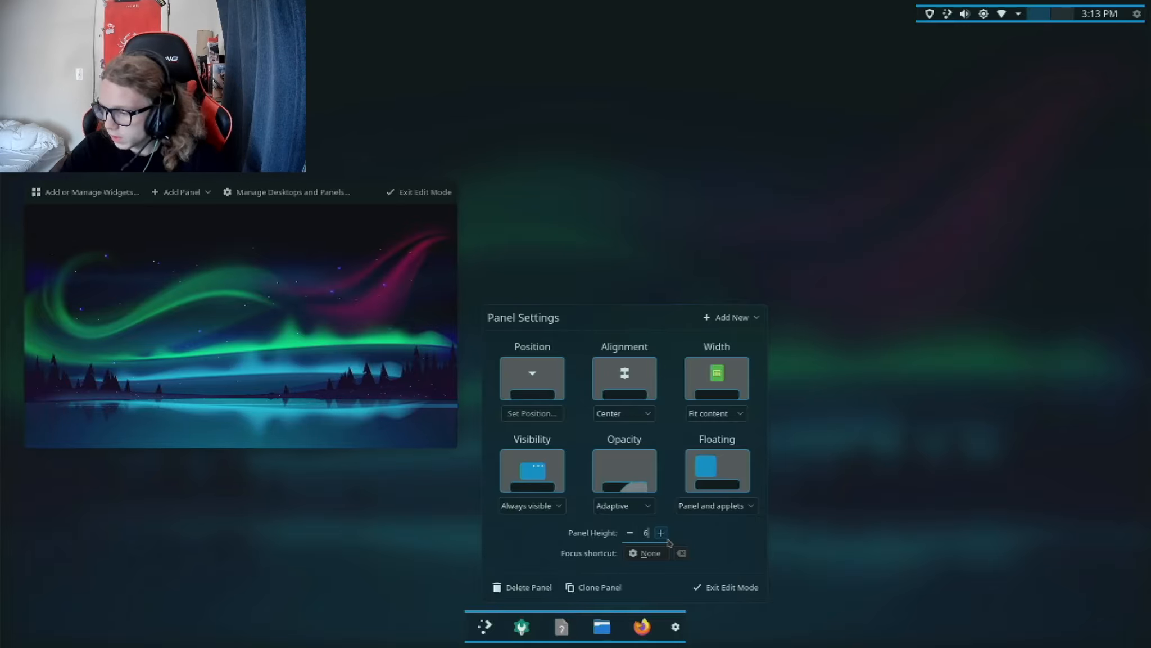
key("Return")
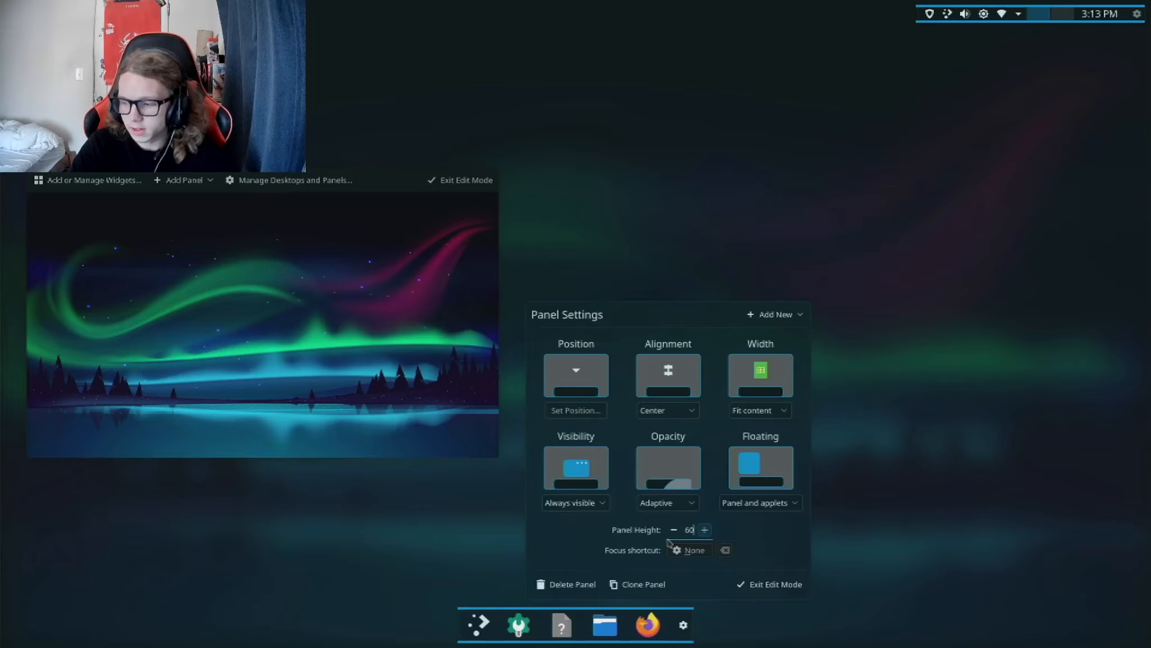
left_click(743, 585)
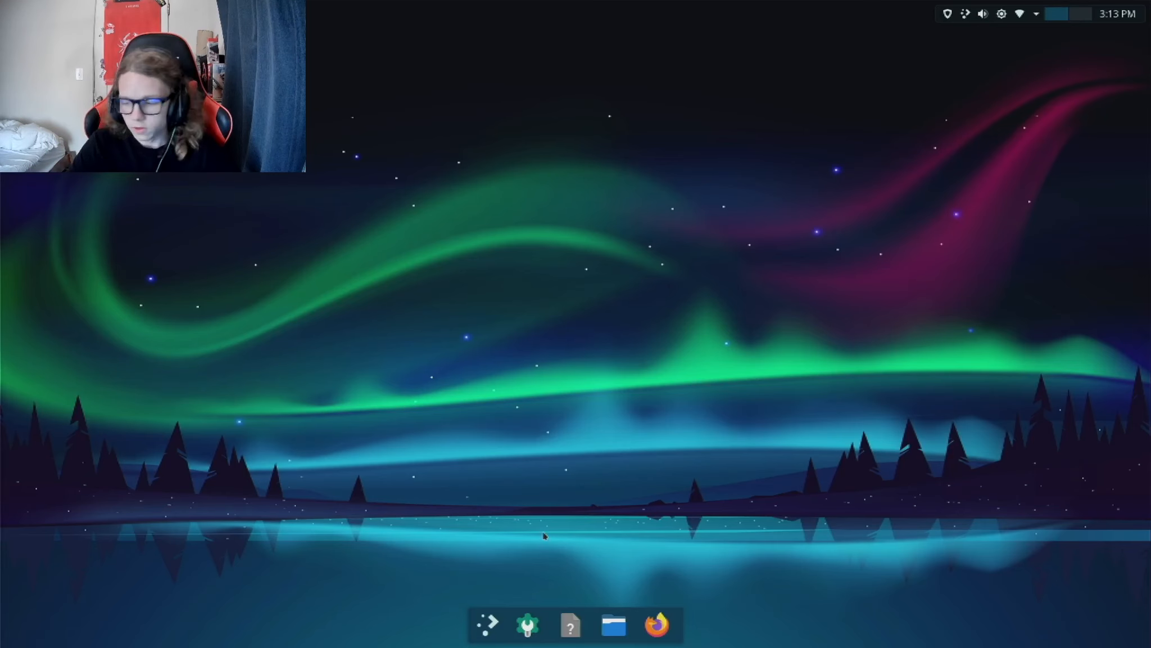
Step: Try the Application Launcher as an alternative to the Application Dashboard in the bottom panel and preview its menu
right_click(475, 626)
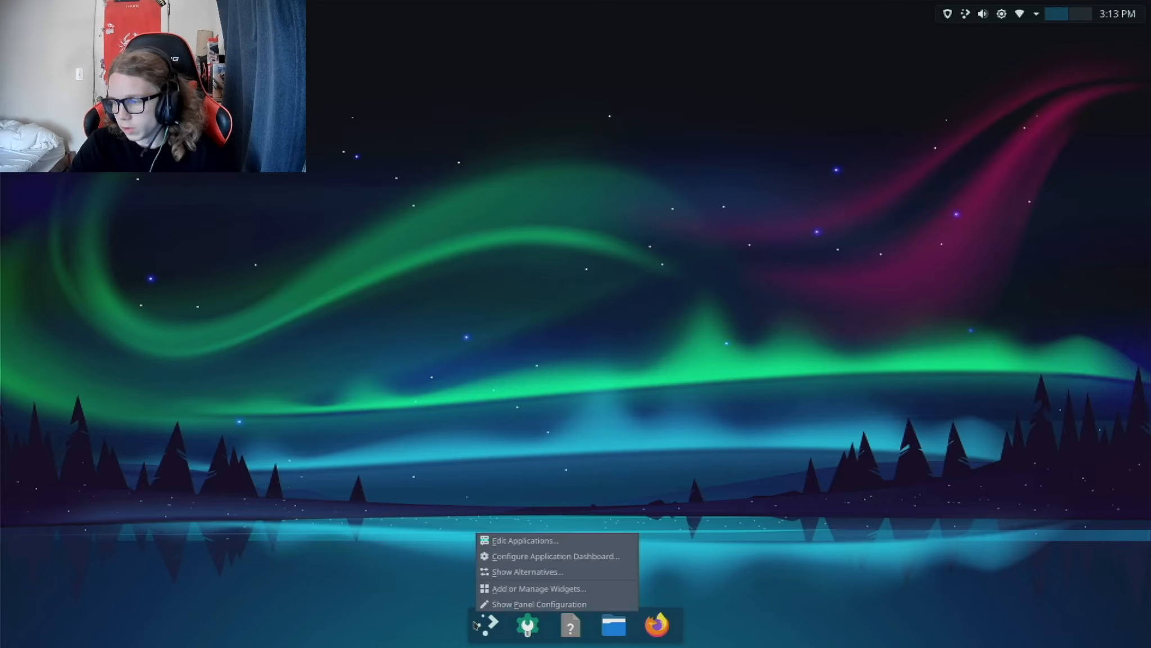
left_click(517, 572)
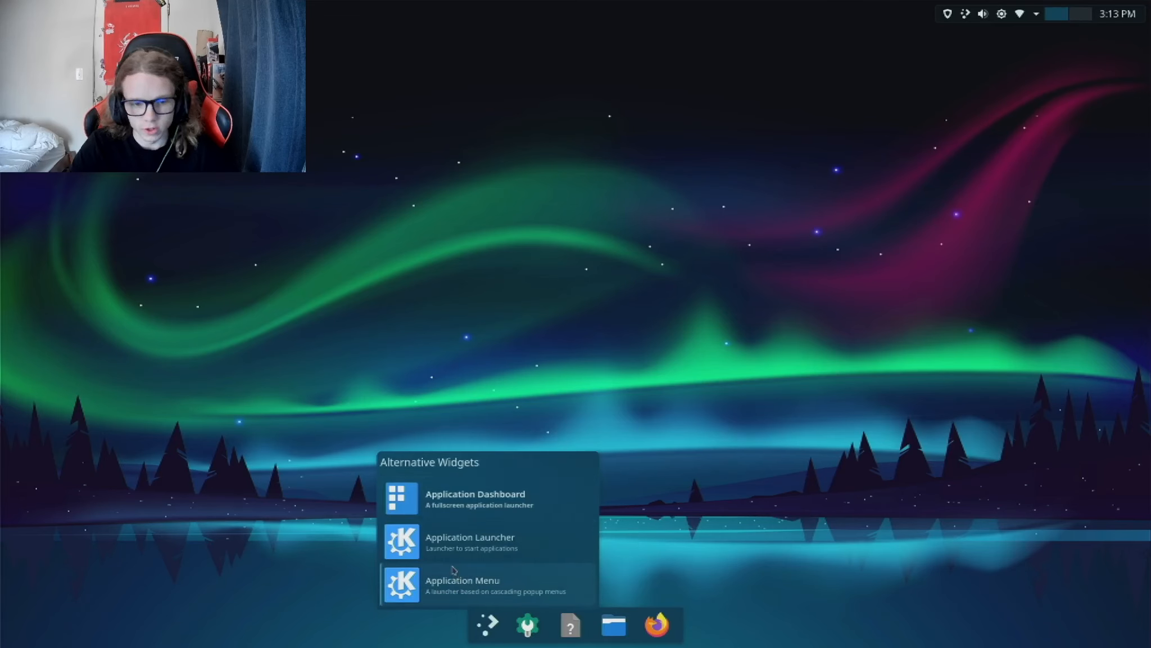
left_click(463, 523)
key("super")
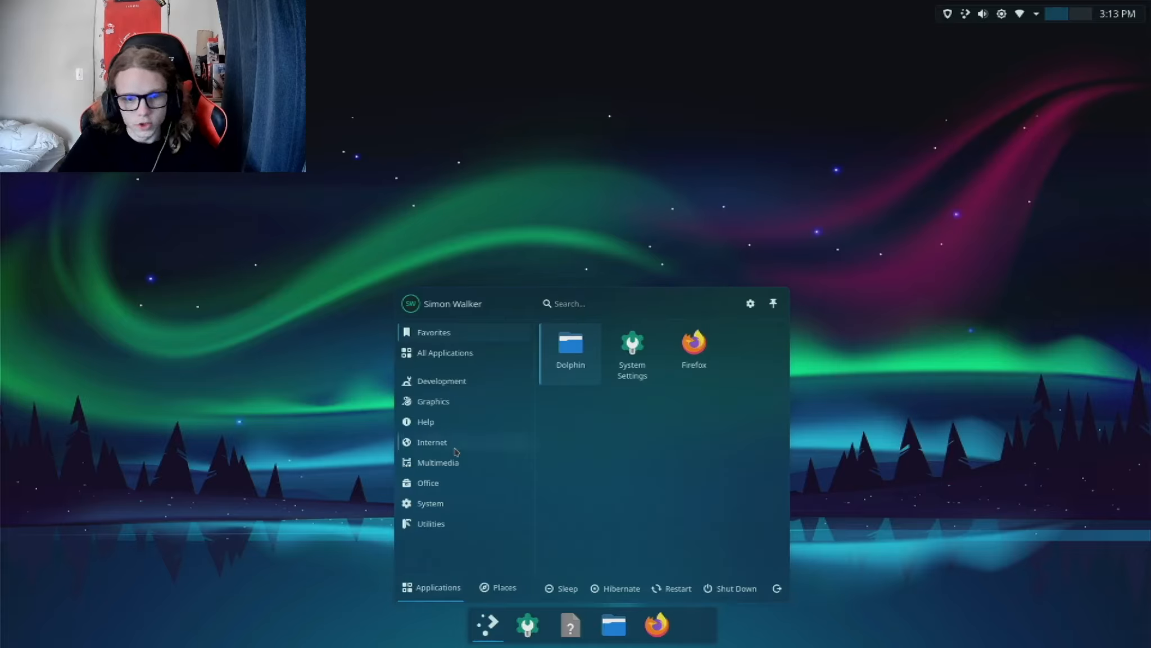
key("super")
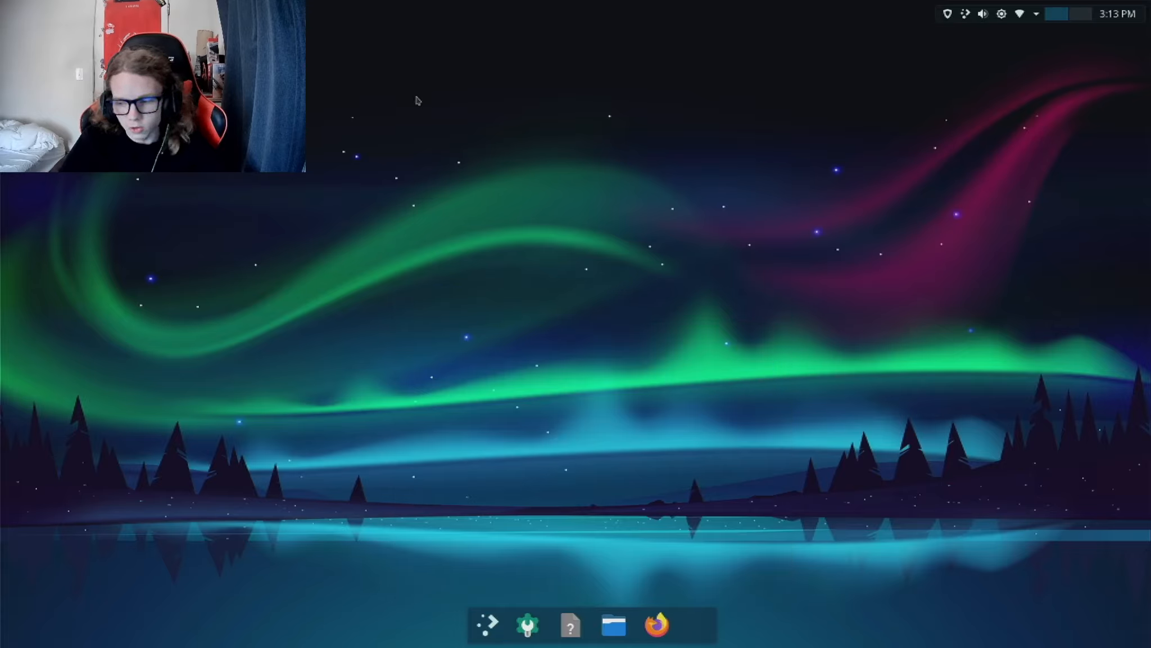
Step: Switch the bottom panel's launcher back to the Application Dashboard and check its fullscreen view
right_click(489, 635)
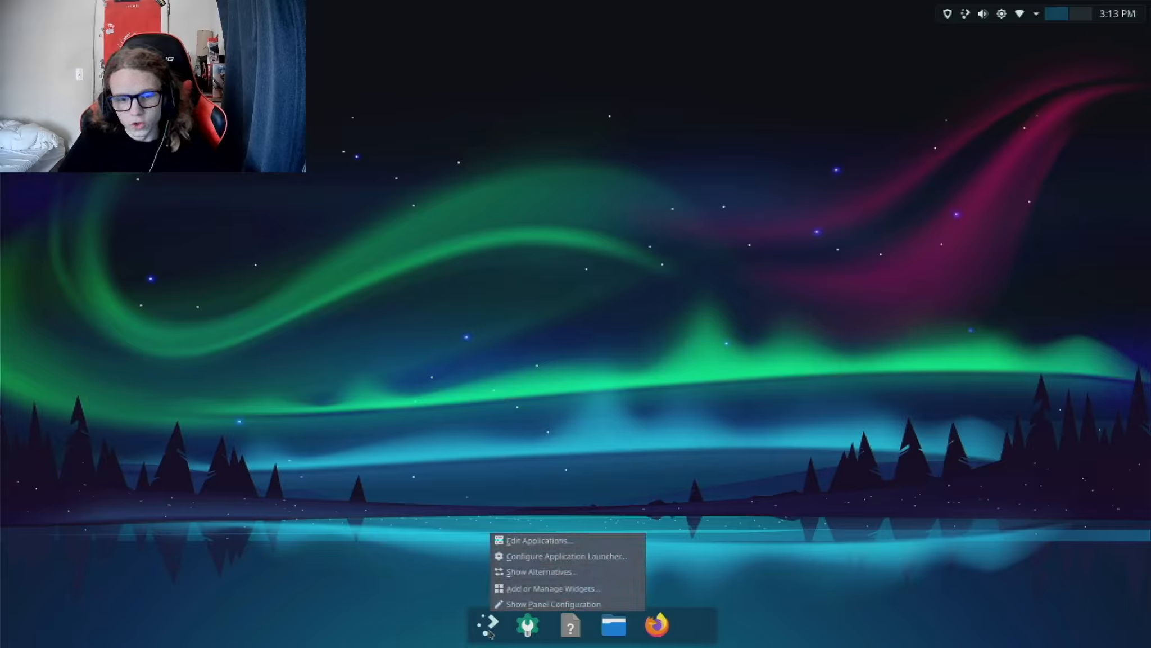
left_click(533, 572)
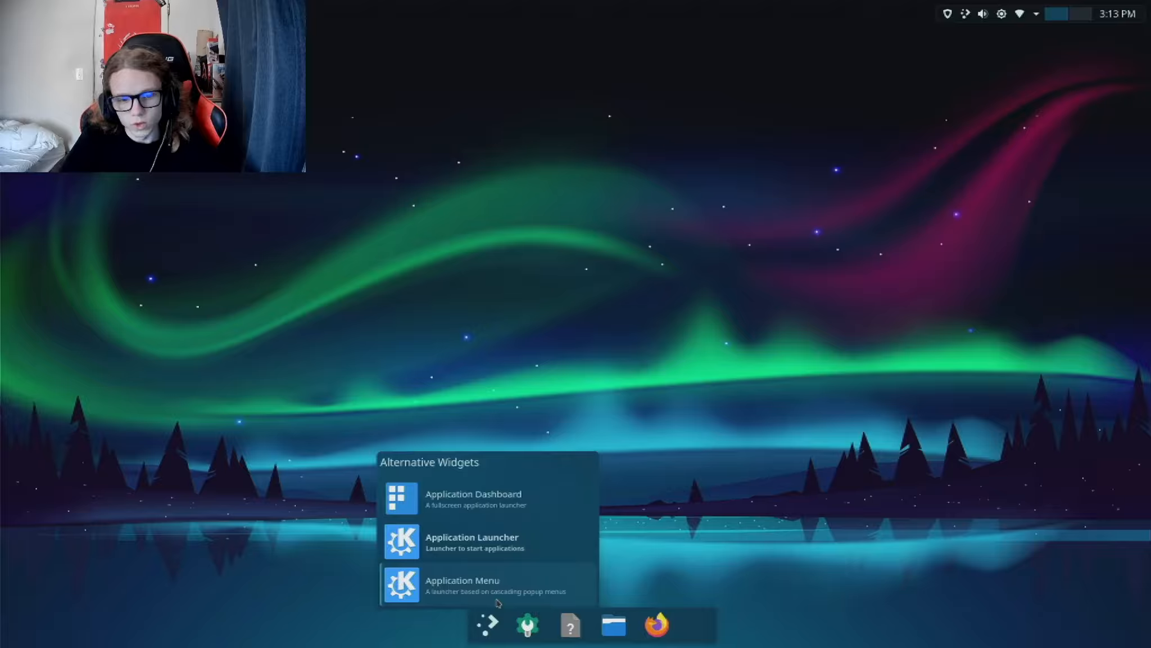
left_click(473, 509)
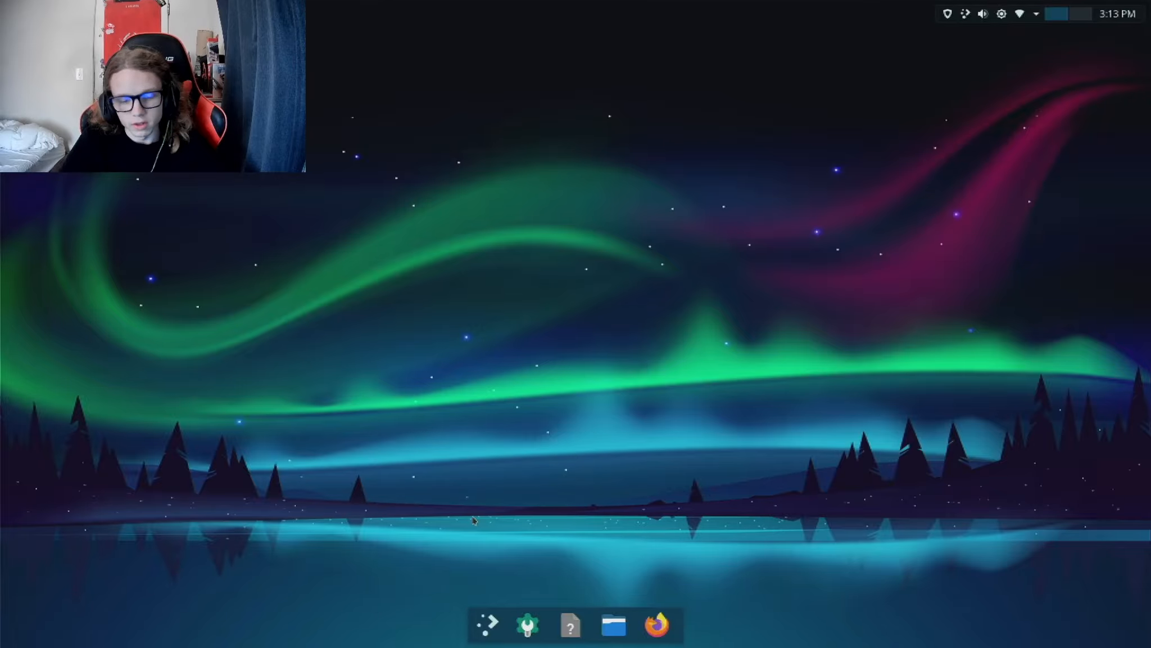
key("super")
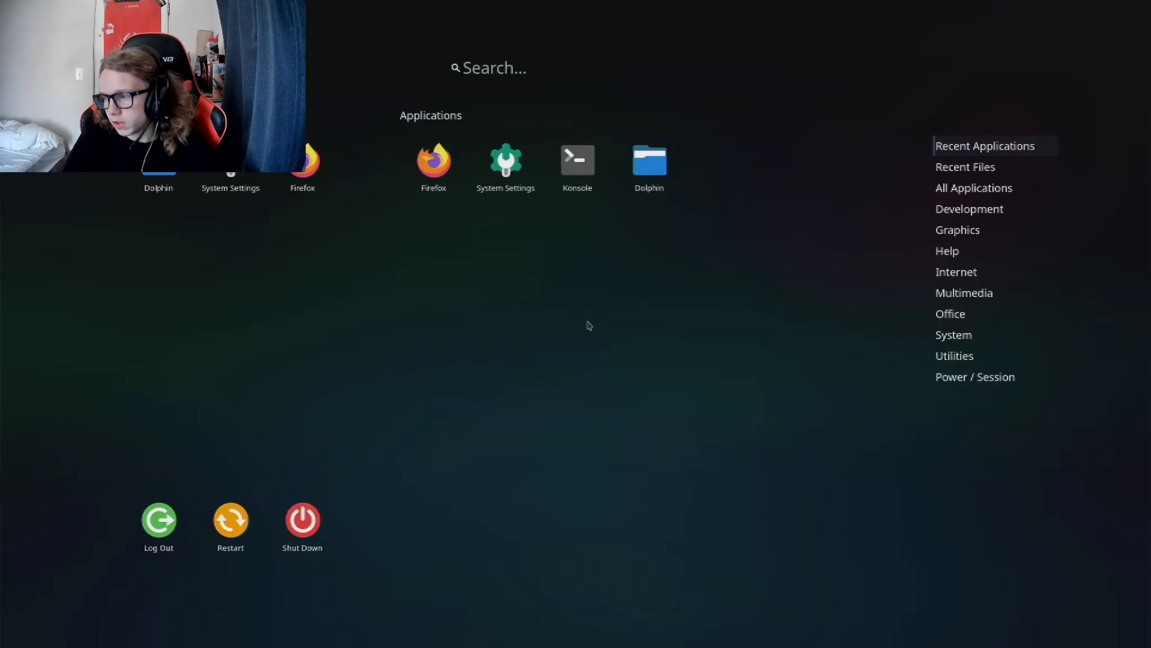
key("super")
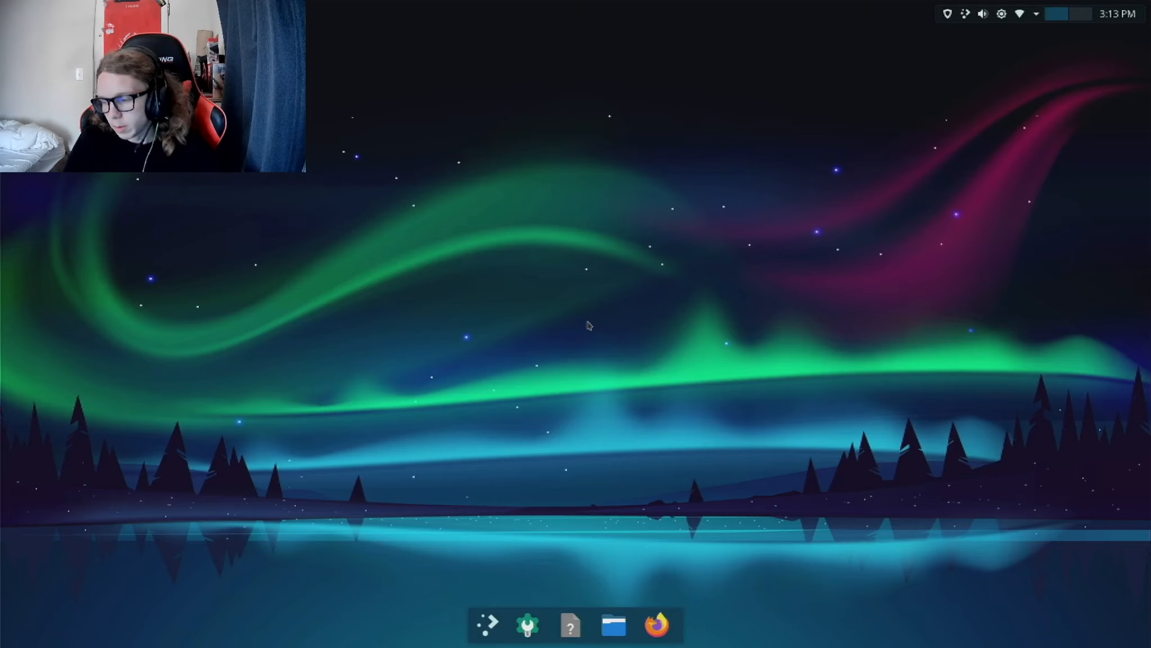
Step: Unpin the entry with the question-mark icon from the bottom panel's task manager
right_click(563, 639)
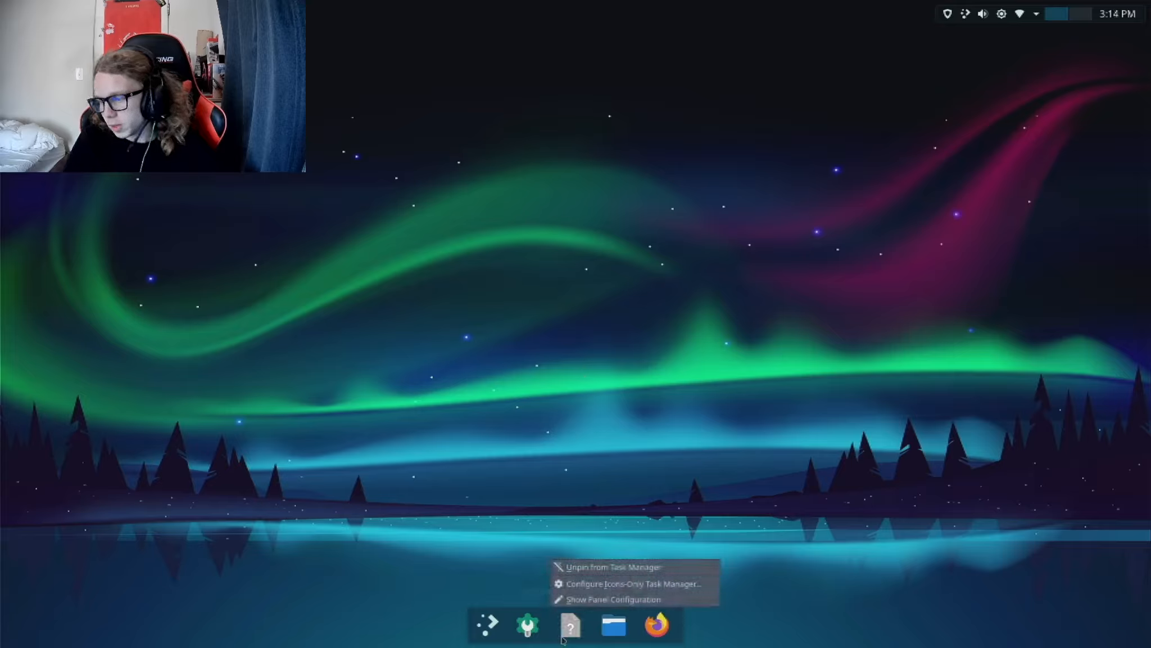
left_click(585, 565)
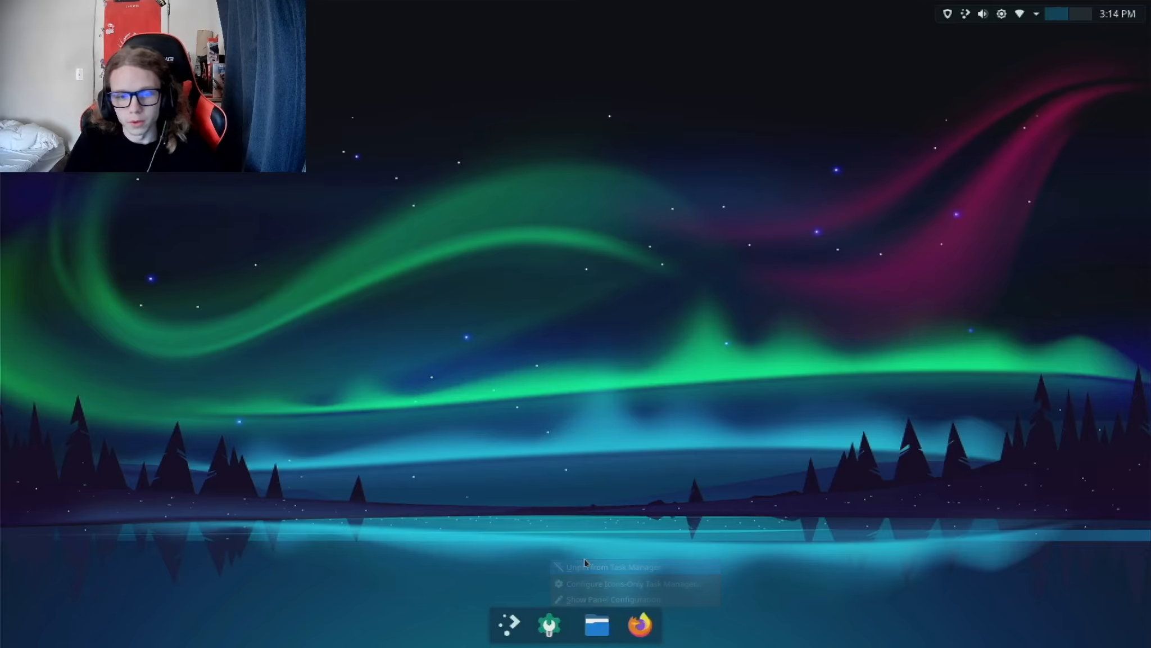
right_click(548, 618)
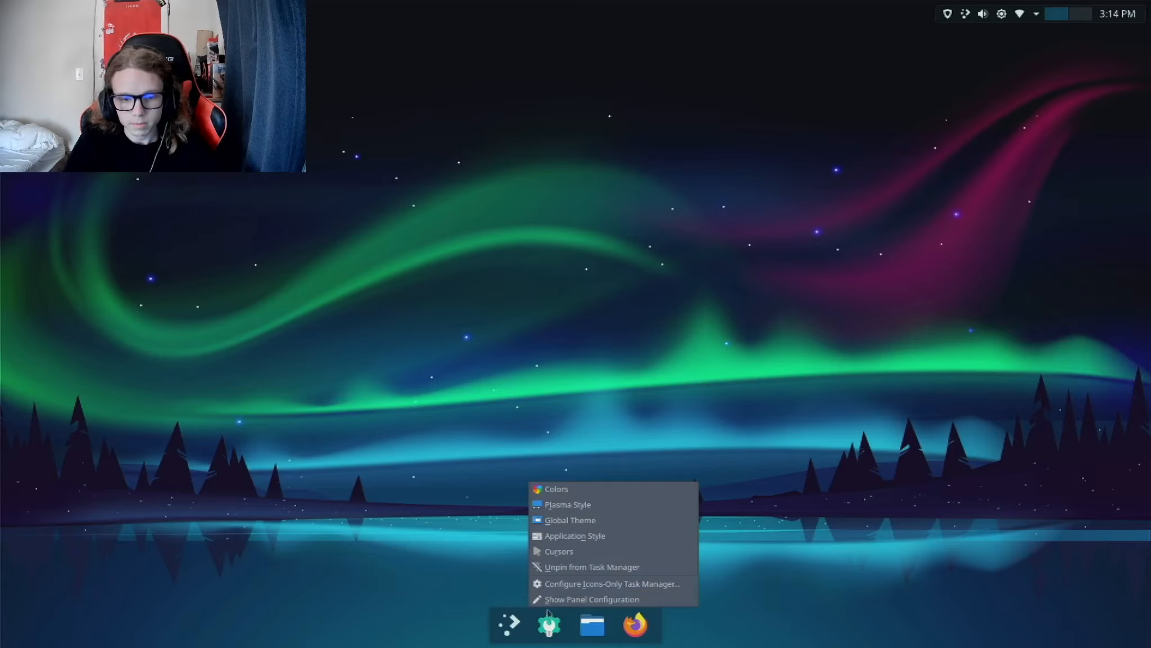
left_click(486, 585)
Step: Launch Konsole from the Application Dashboard and pin it to the bottom panel's task manager
key("super")
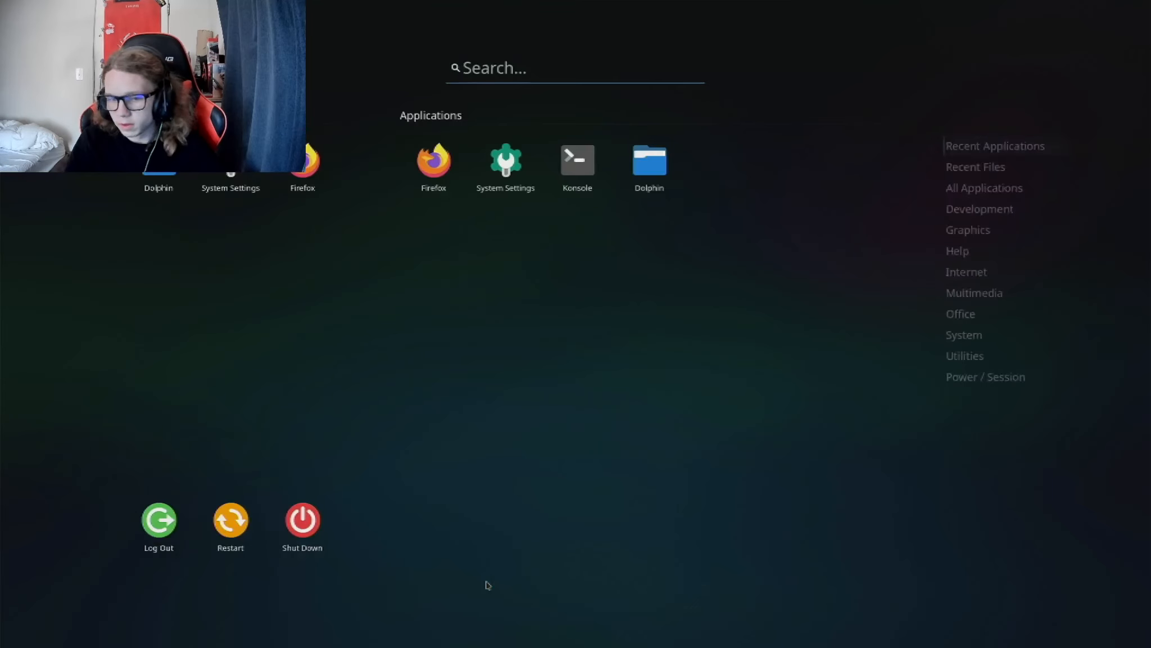
right_click(588, 159)
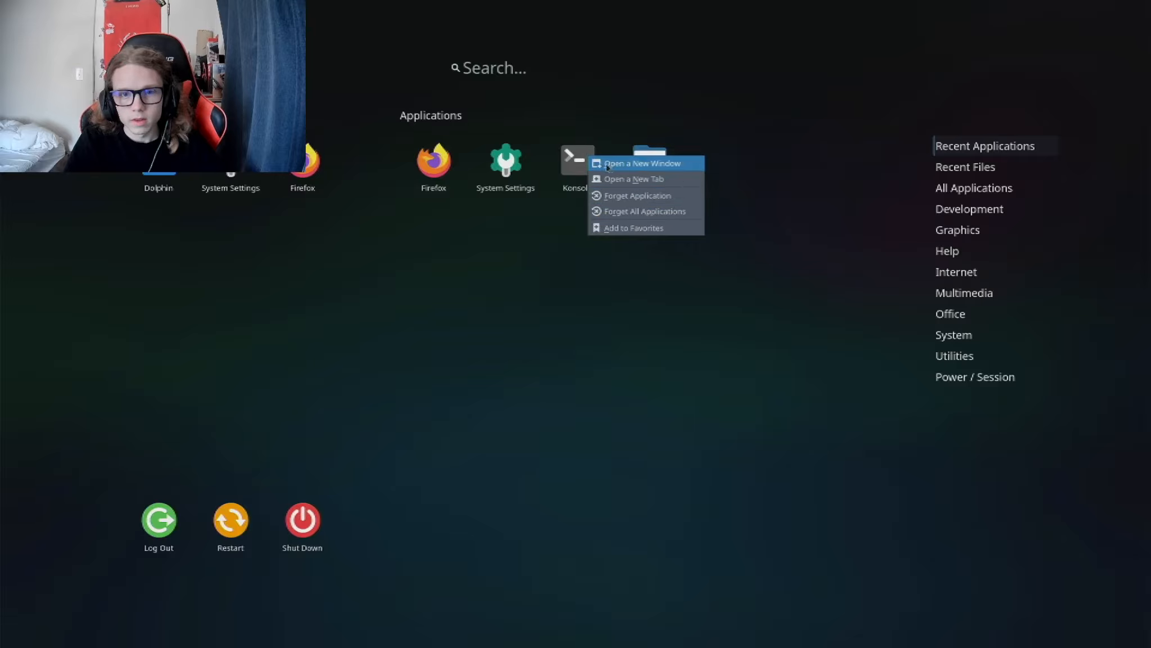
left_click(579, 168)
left_click(578, 168)
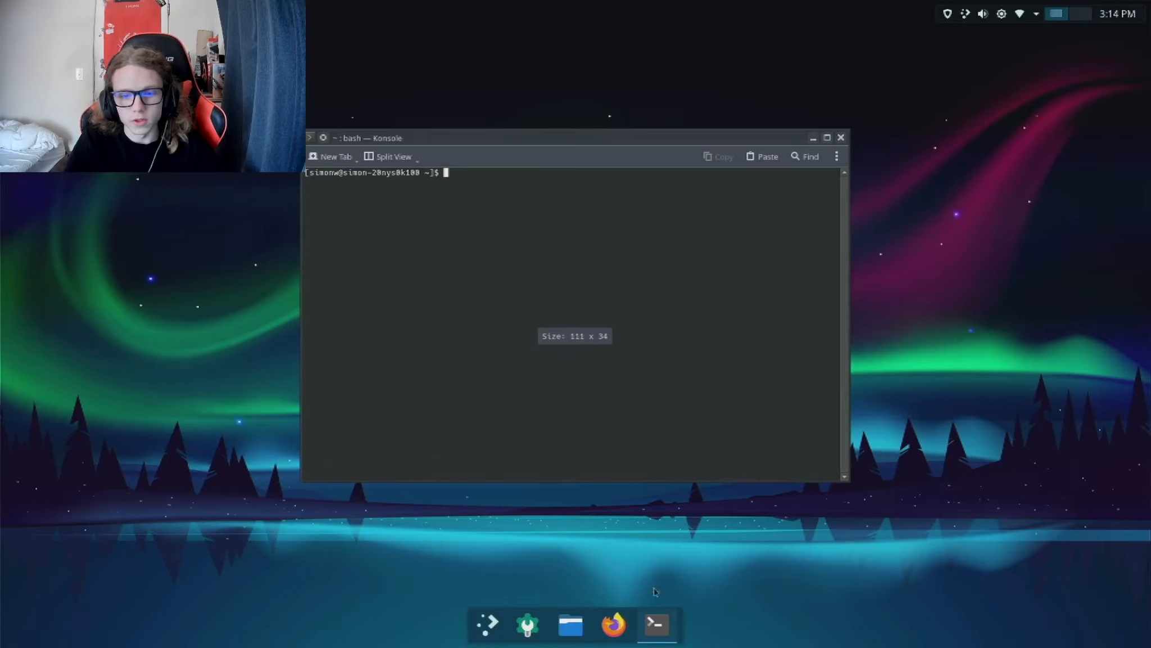
right_click(657, 623)
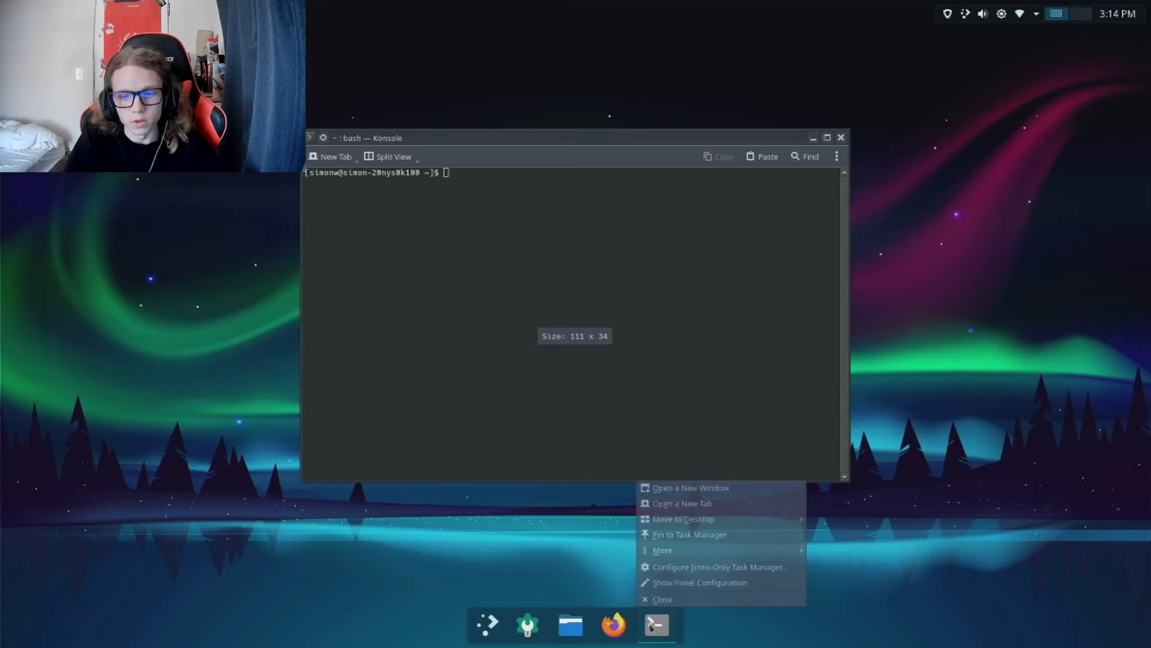
left_click(661, 533)
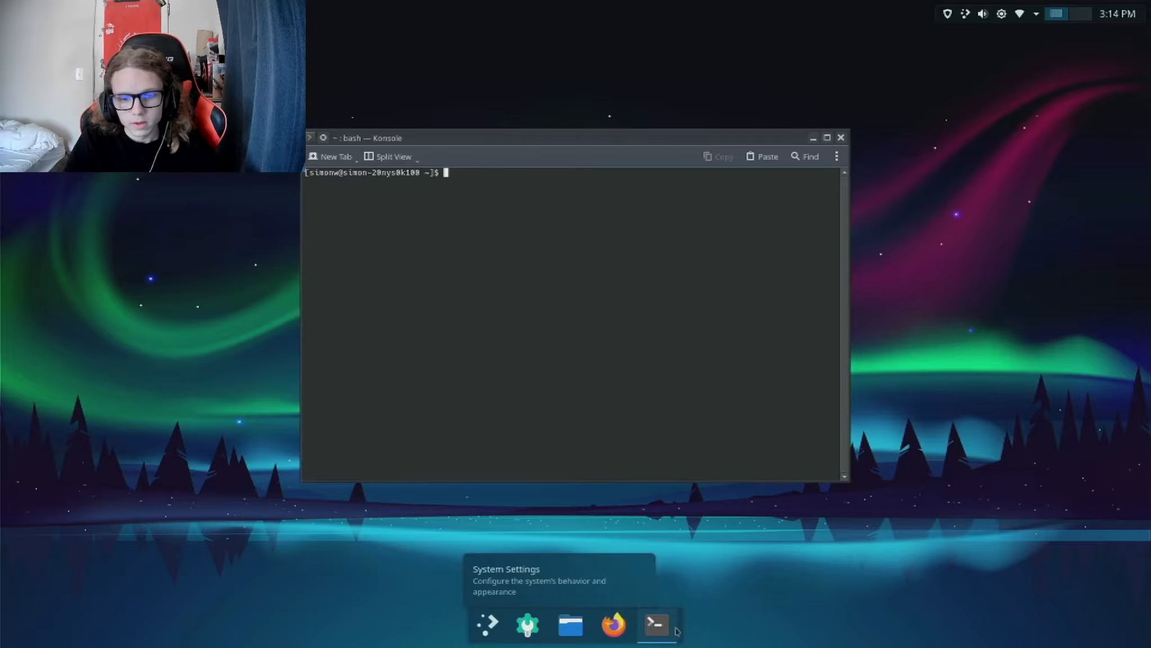
left_click(493, 457)
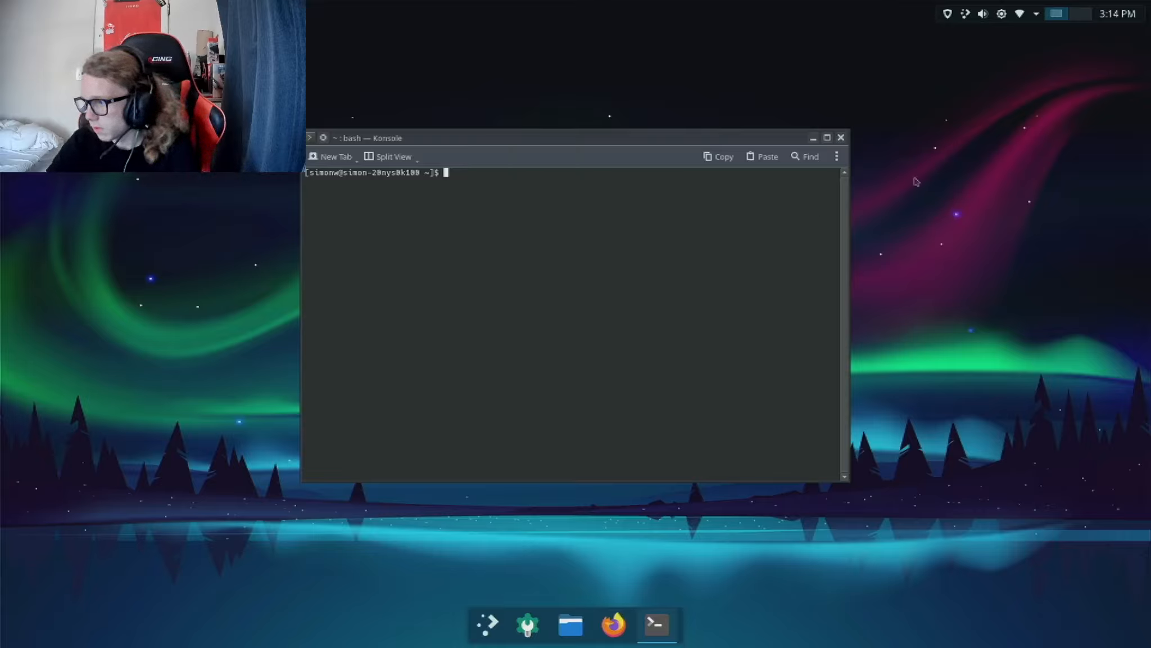
Step: Look over Konsole's main menu options, then close the Konsole window
left_click(841, 160)
mouse_move(864, 298)
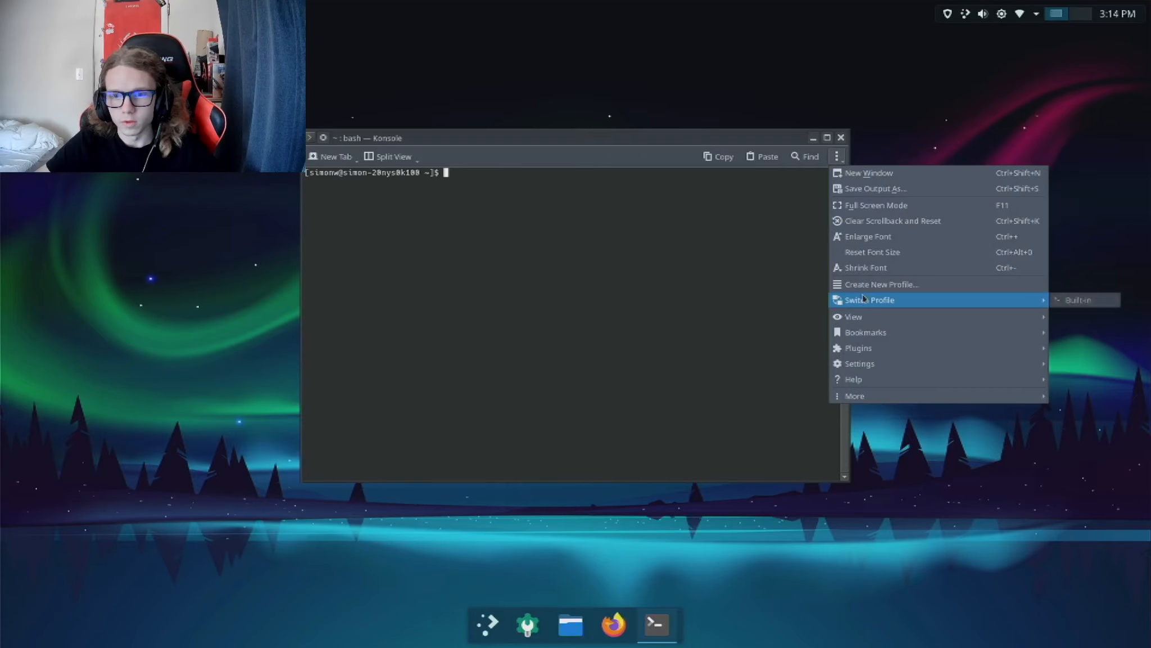
left_click(817, 259)
left_click(841, 138)
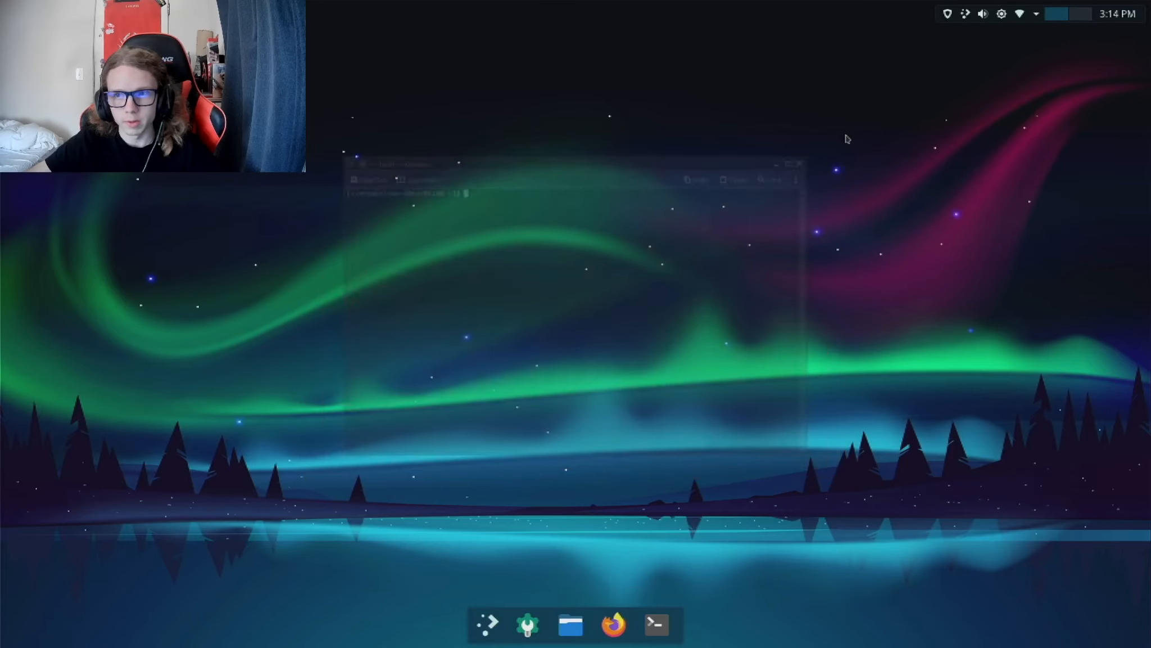
Step: In the bottom panel's configuration, set the visibility to Dodge windows and the opacity to Translucent
right_click(641, 610)
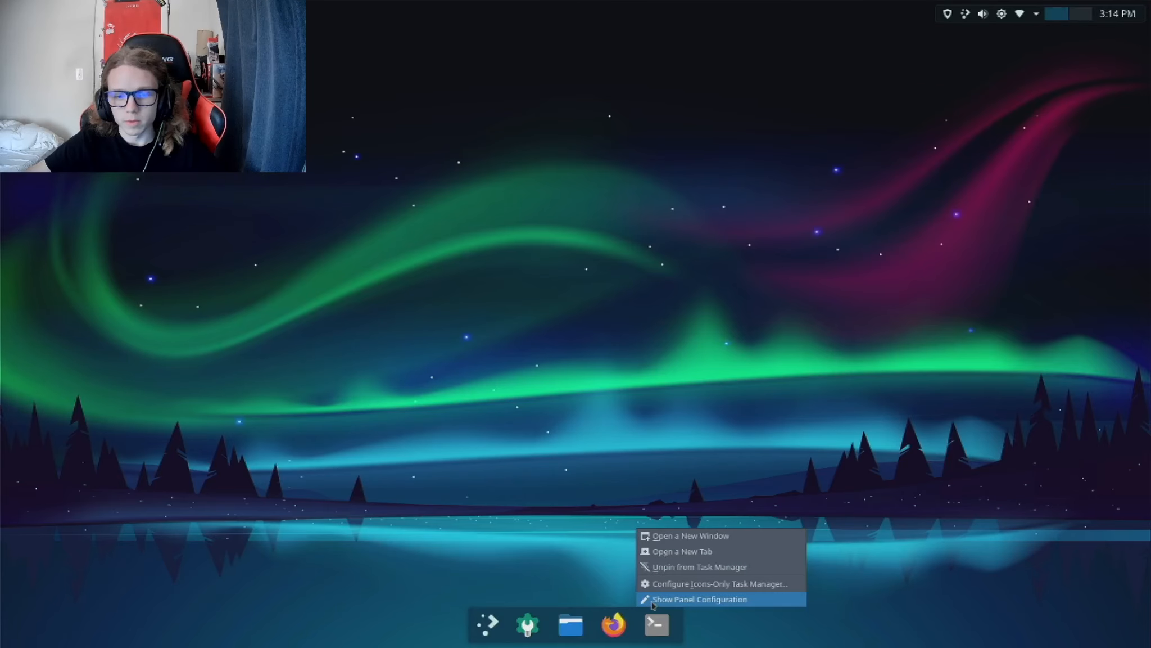
left_click(655, 597)
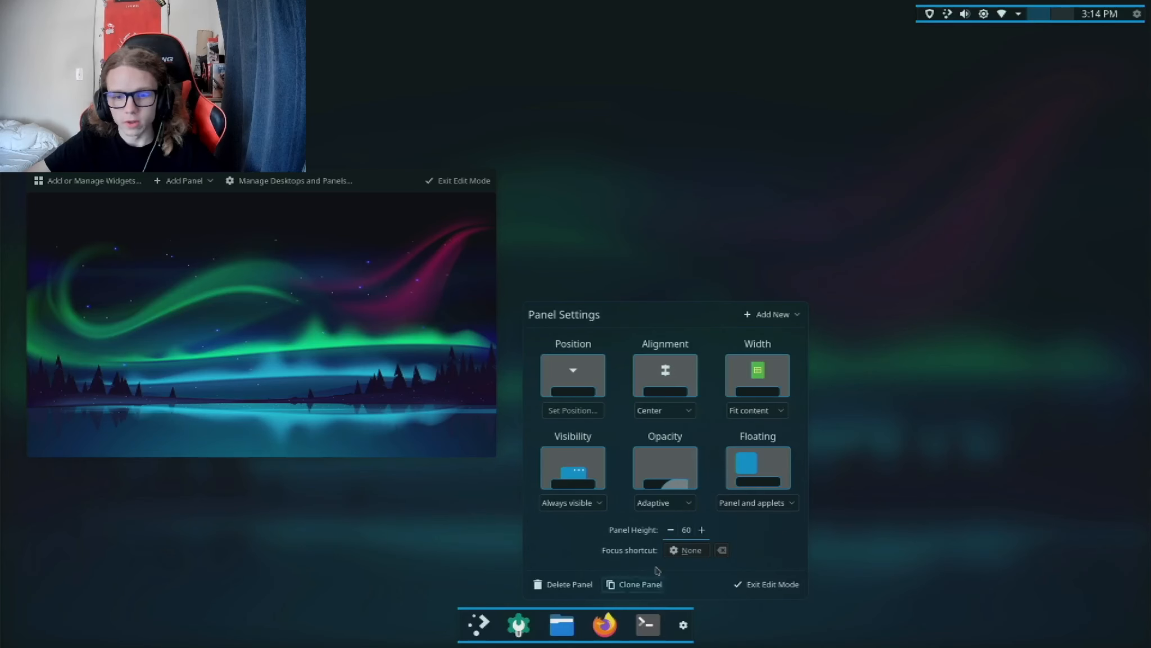
left_click(579, 502)
left_click(569, 553)
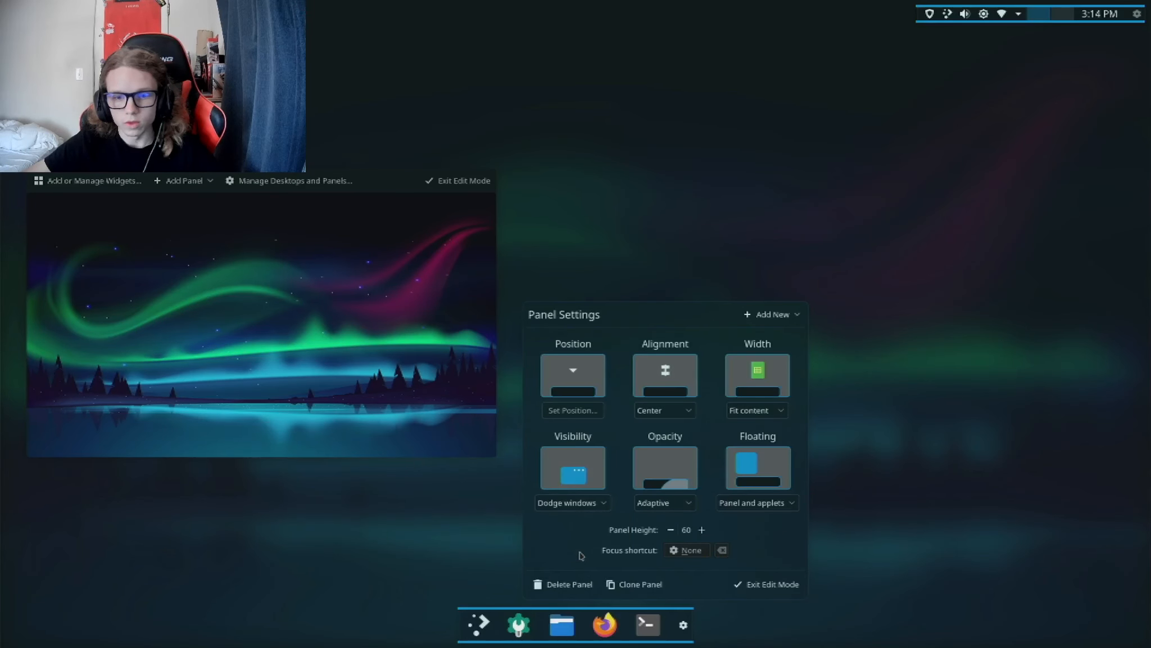
left_click(664, 506)
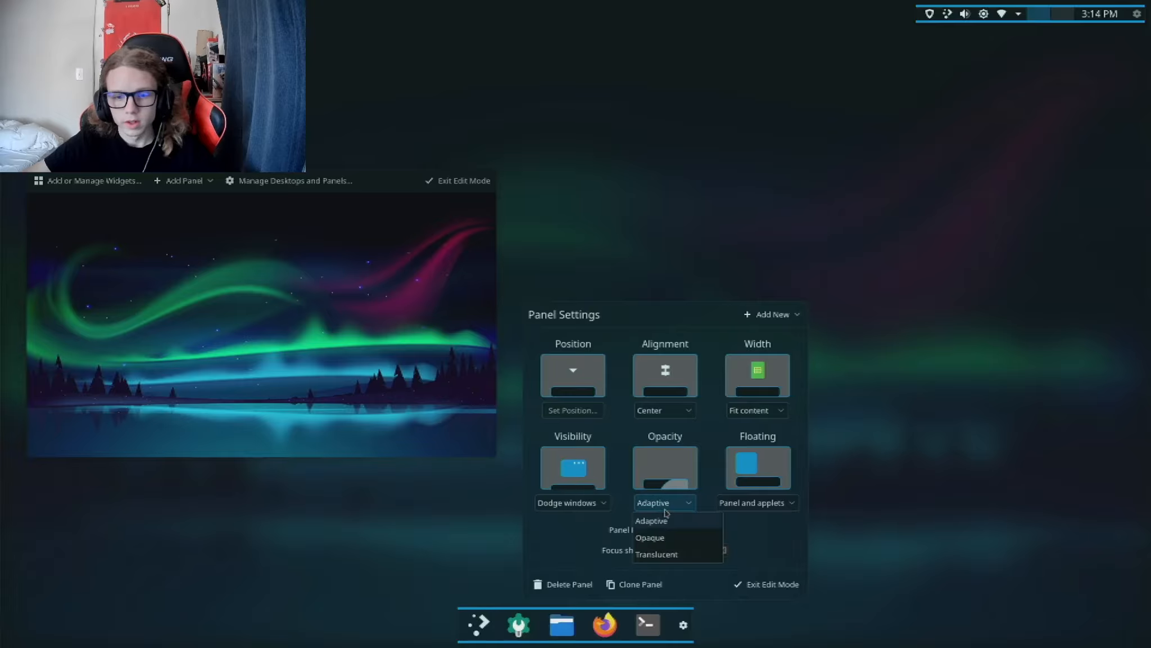
left_click(690, 553)
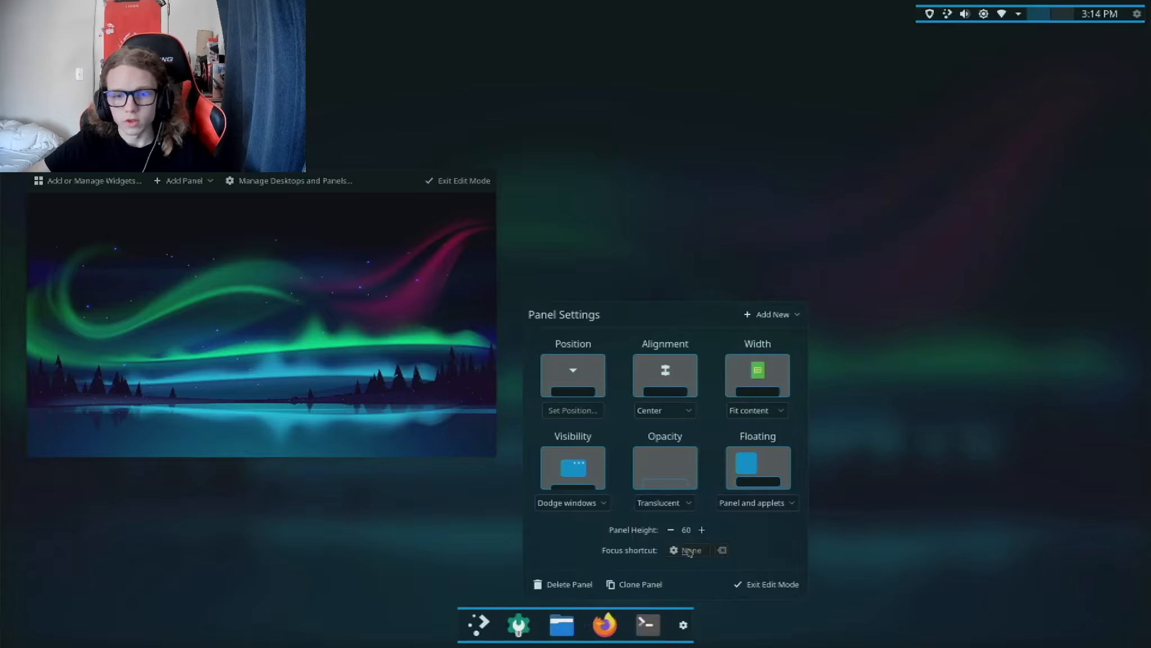
Step: Exit panel edit mode and change the Application Dashboard's icon to distributor-logo-endeavouros
left_click(775, 585)
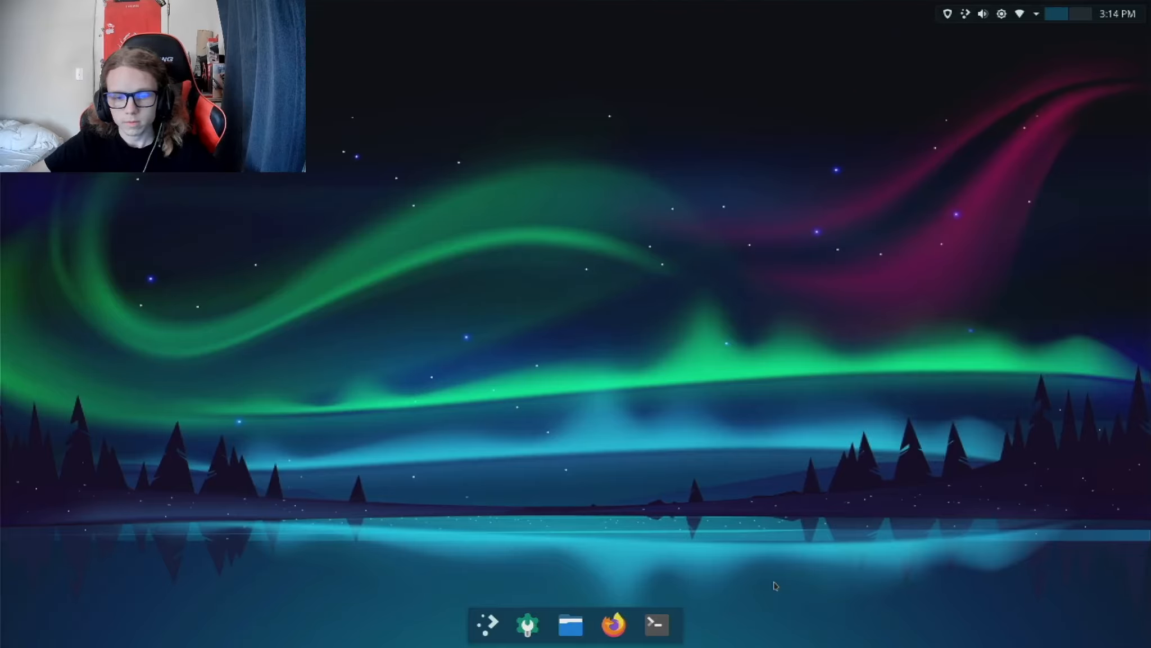
right_click(498, 627)
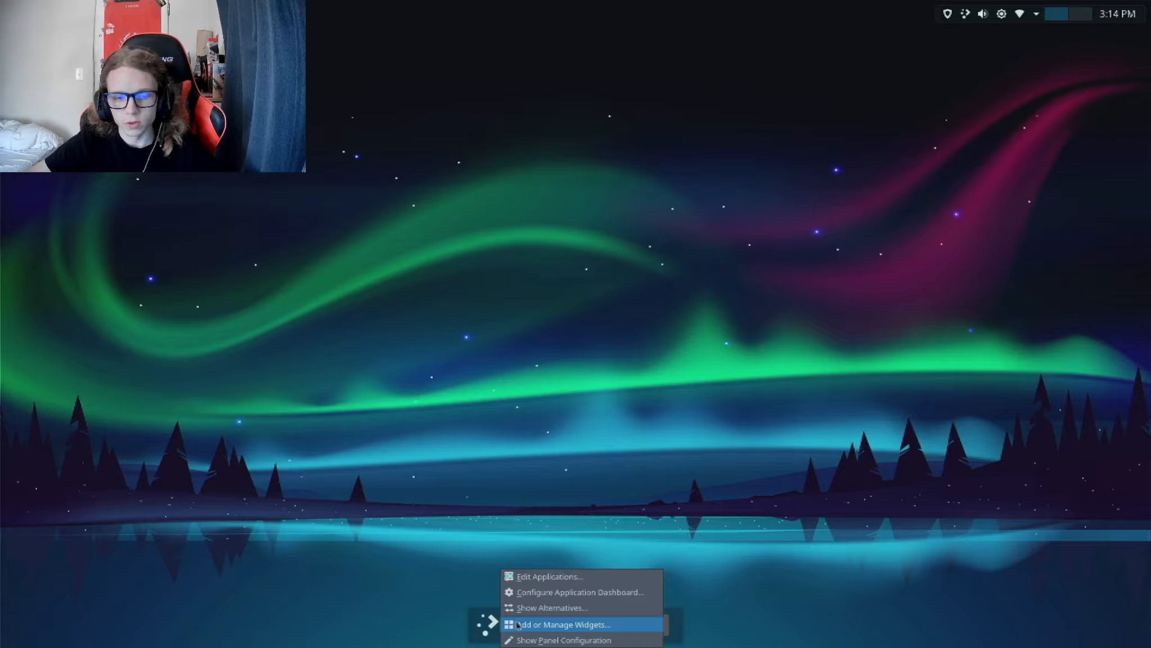
left_click(543, 593)
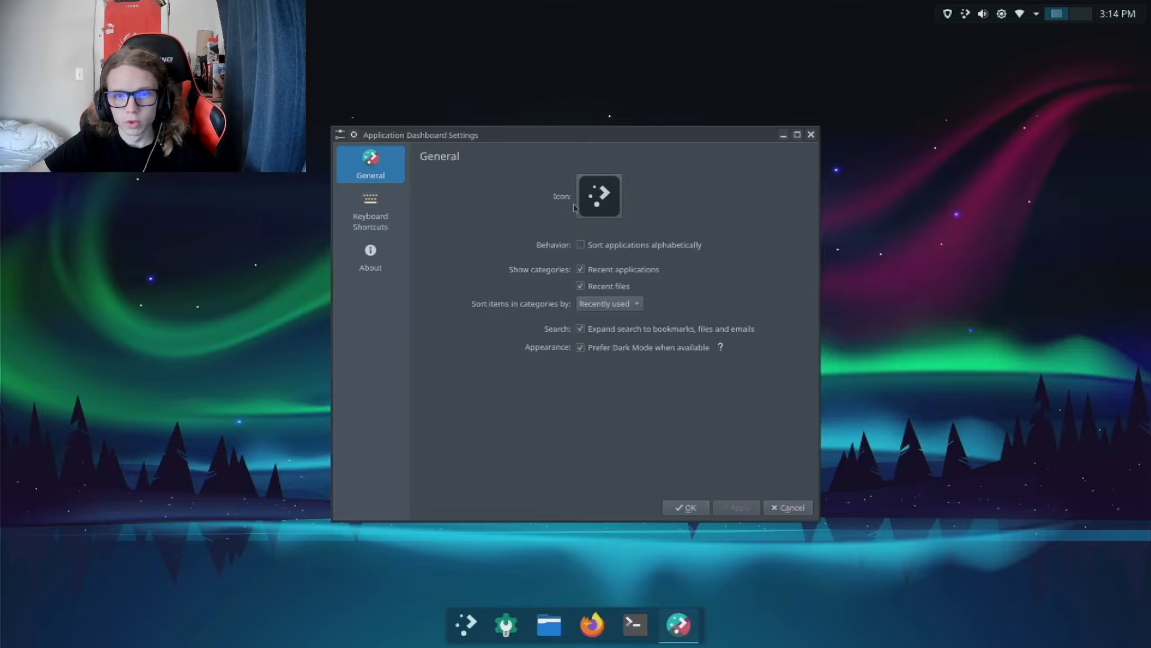
left_click(594, 206)
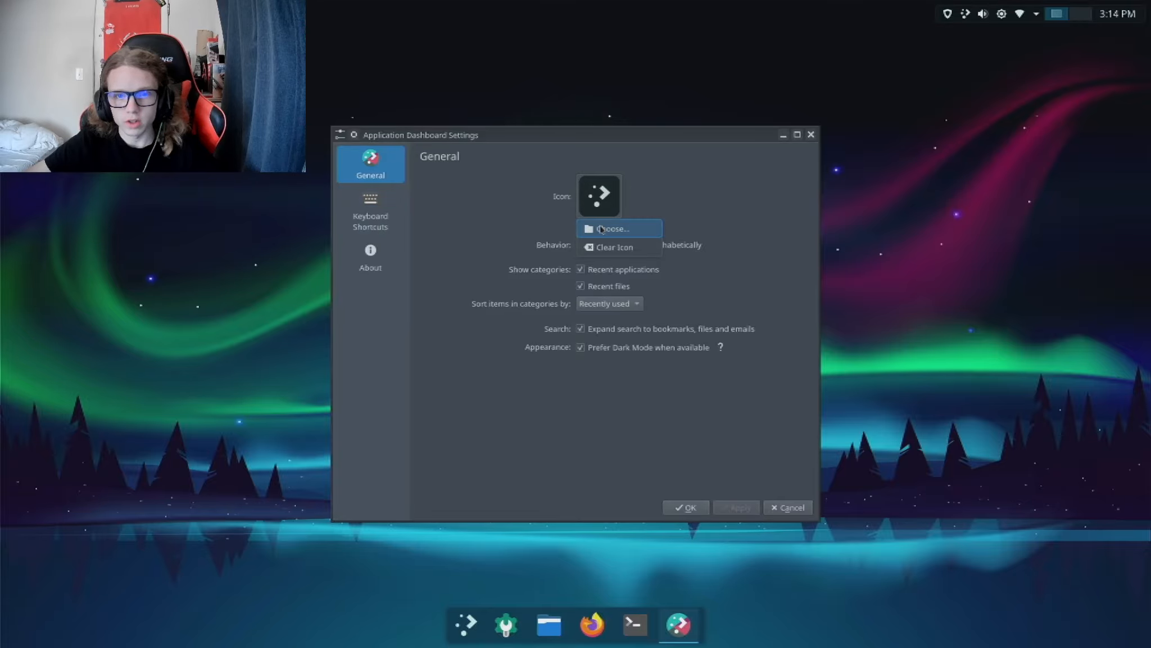
left_click(605, 229)
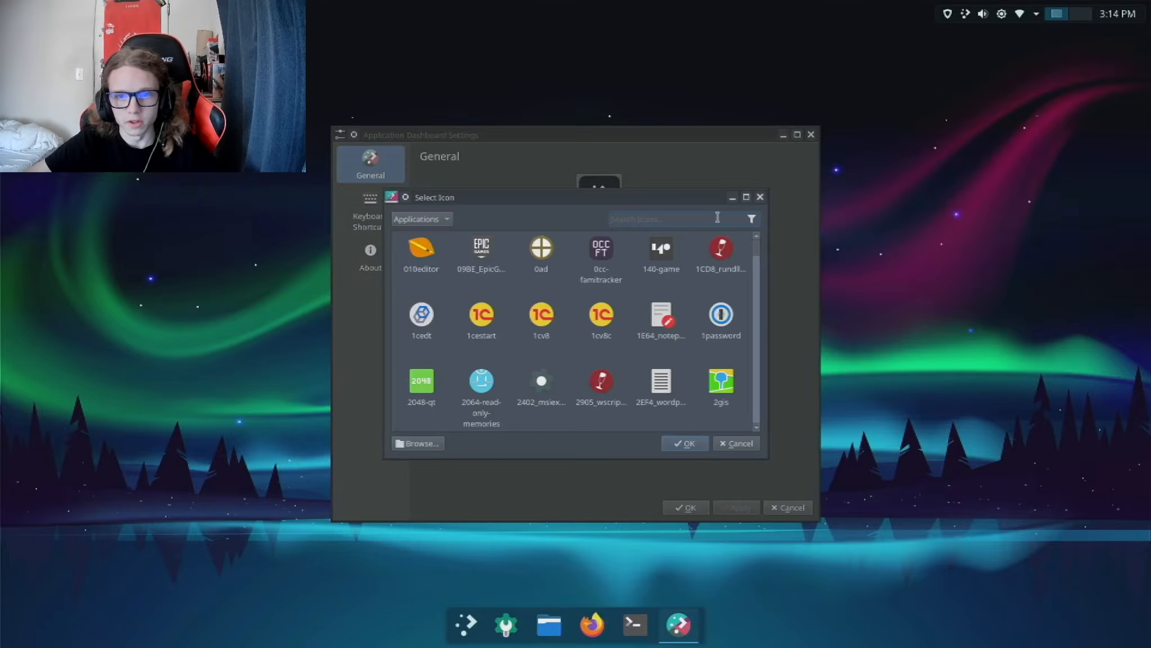
type("en")
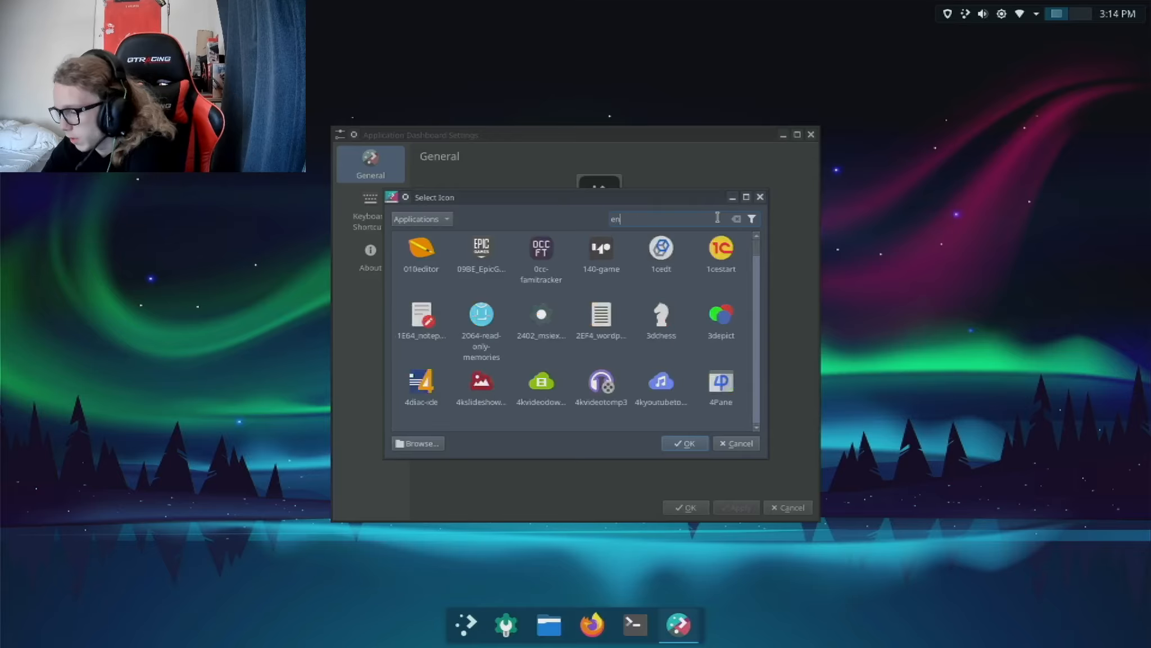
type("deavou")
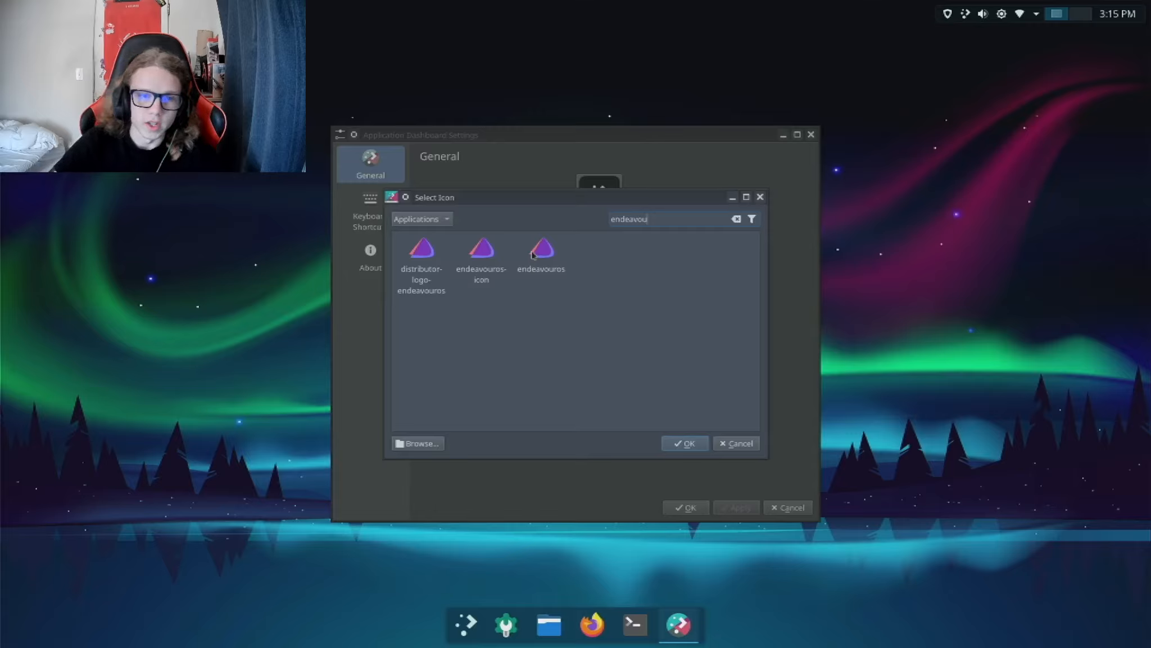
left_click(407, 244)
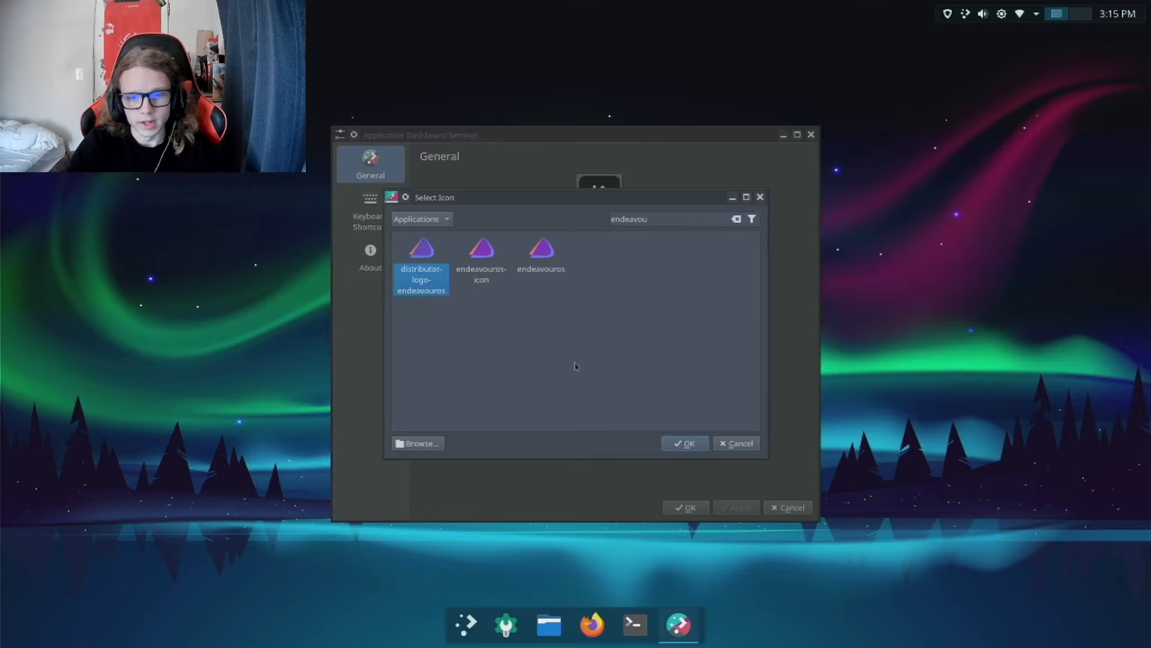
left_click(698, 443)
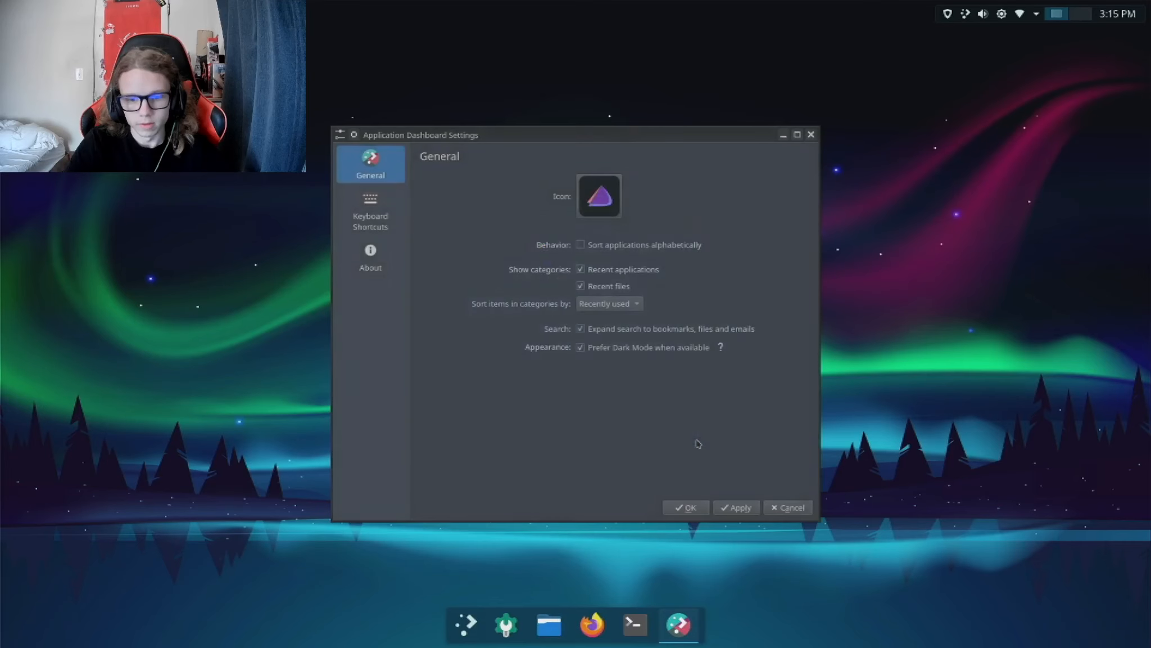
left_click(734, 508)
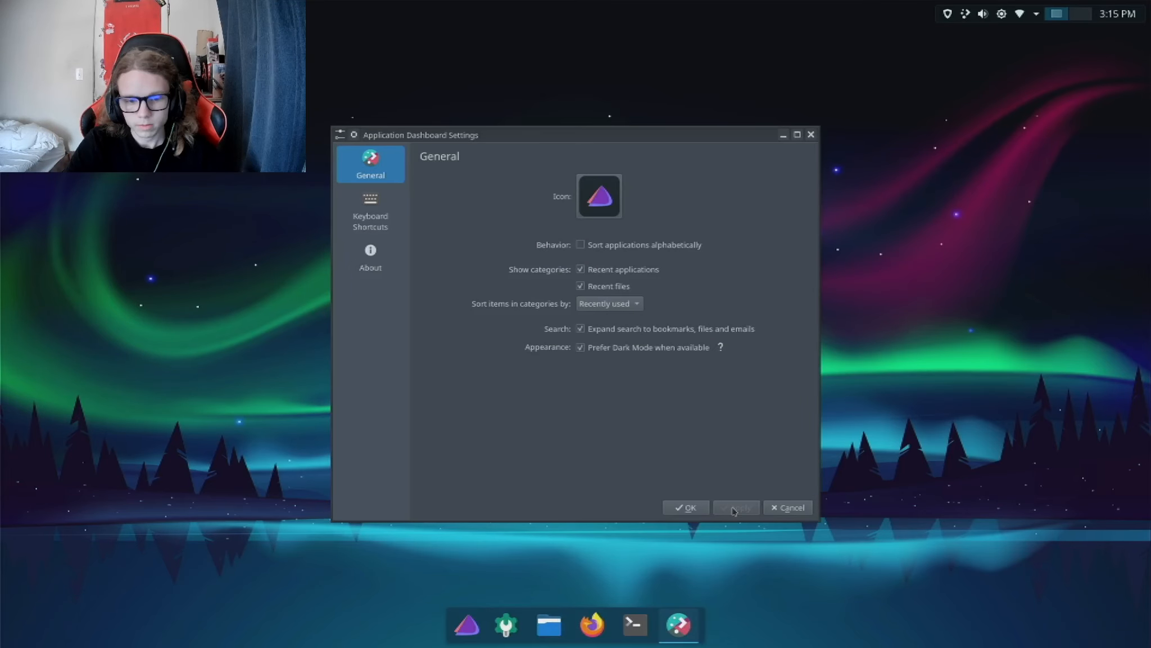
left_click(684, 508)
Step: Open the Application Dashboard for a quick look, then close it and return to the desktop
key("super")
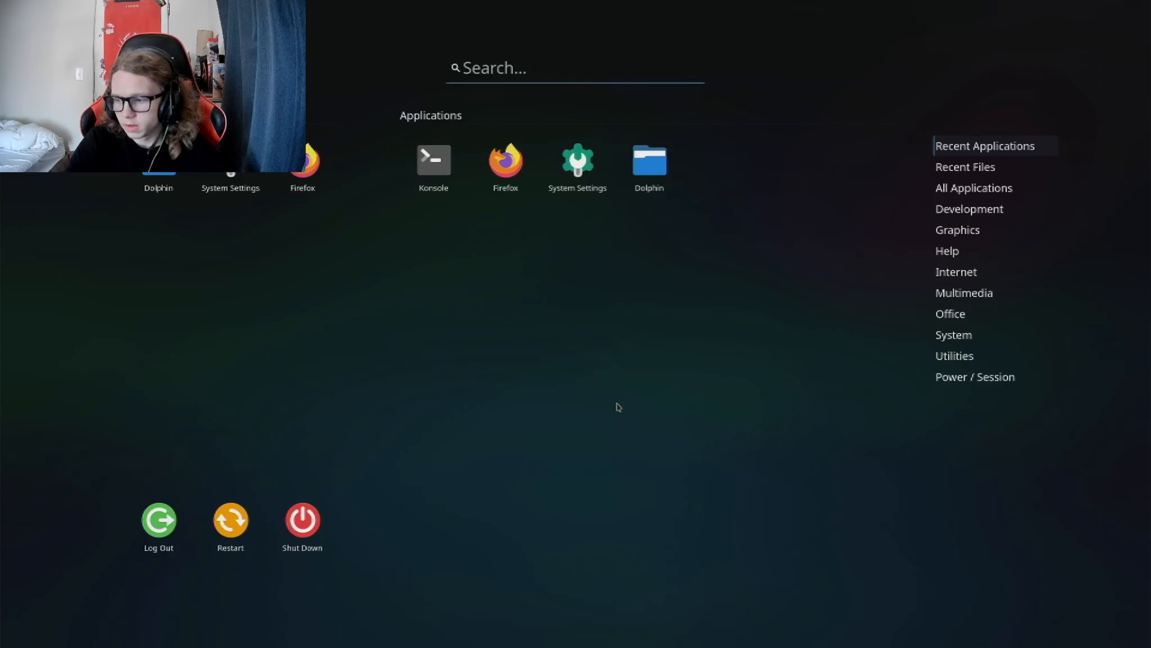
key("super")
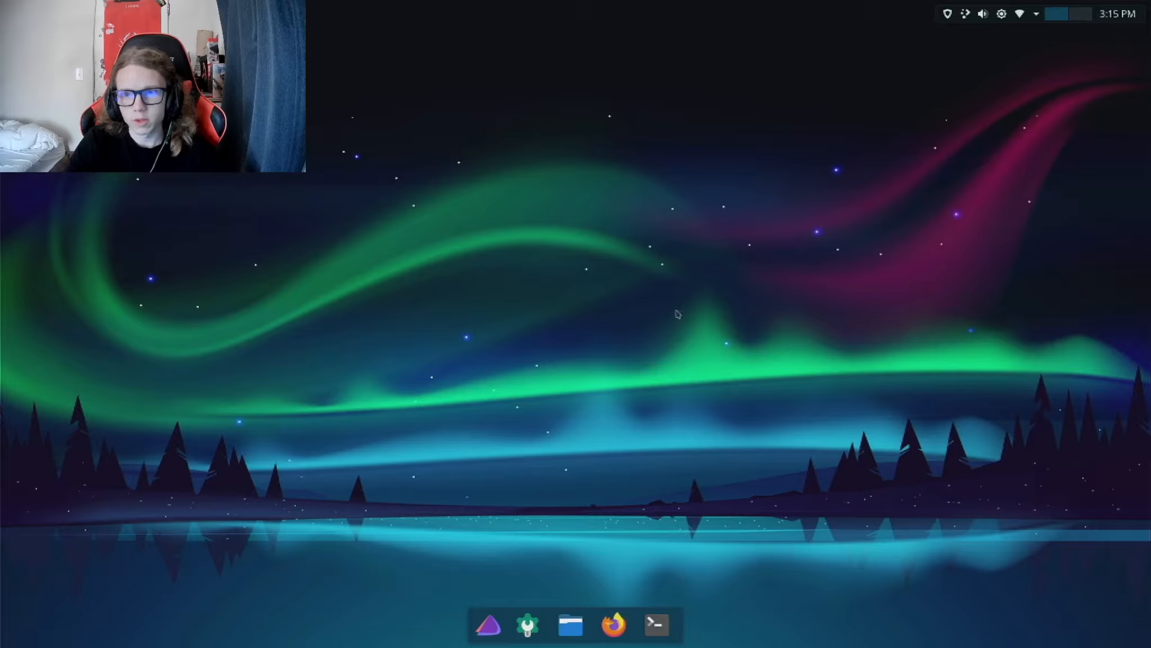
left_click_drag(715, 236, 803, 345)
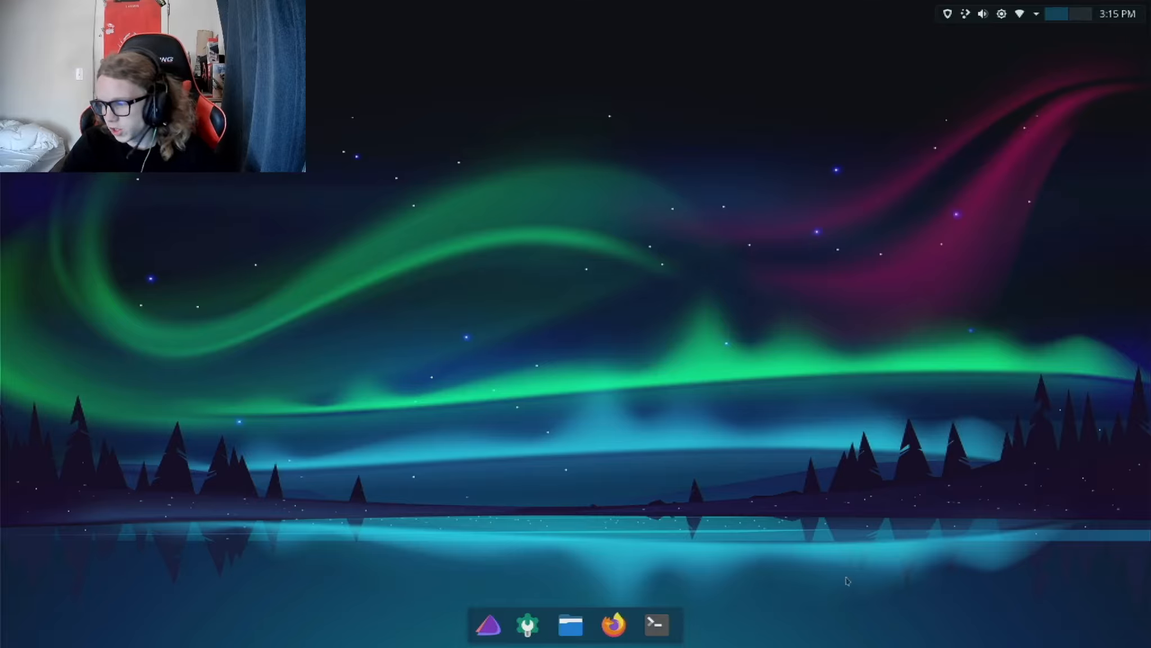
Step: Launch Konsole from the bottom dock and run fastfetch to view the system information
left_click(656, 624)
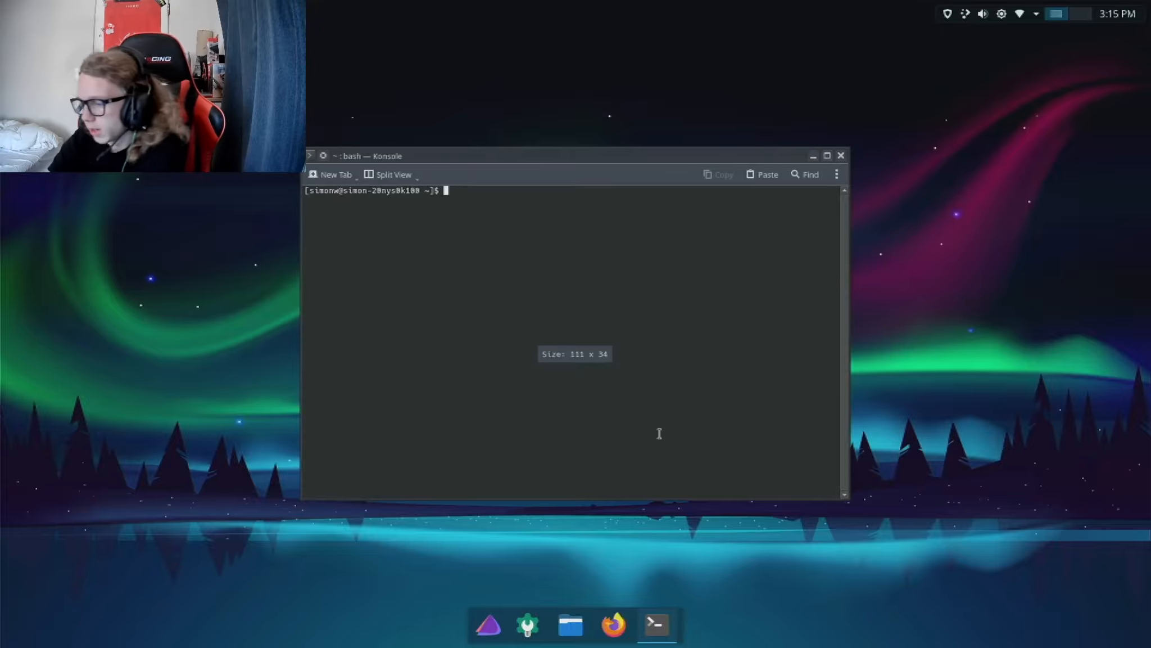
type("fastfetc")
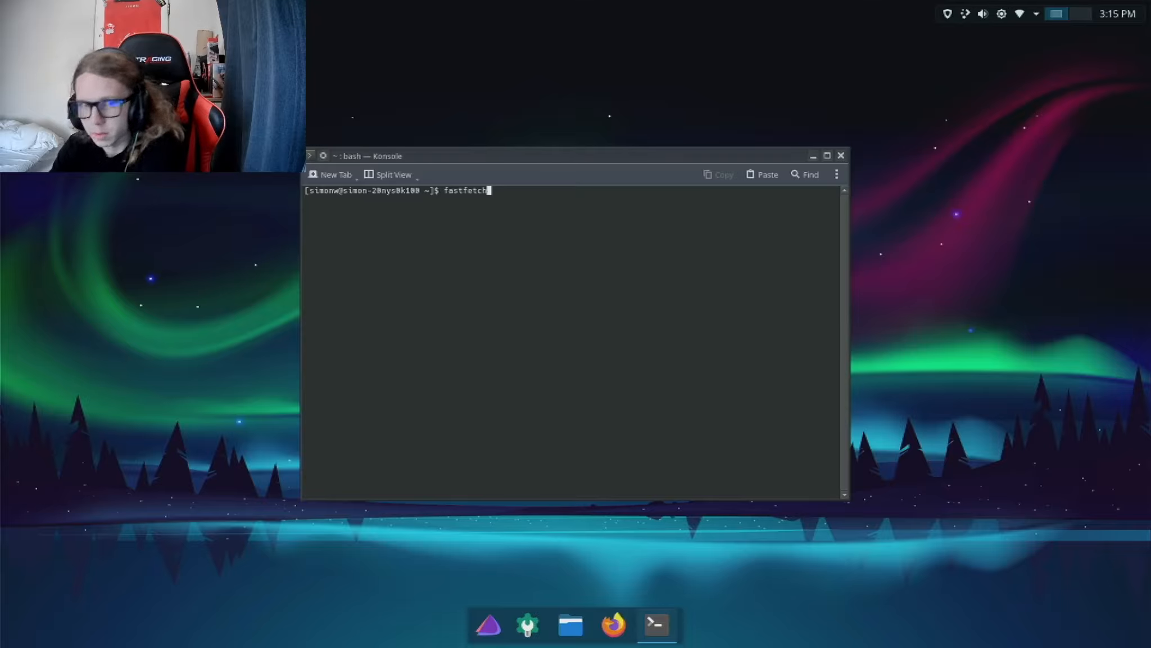
type("h")
key("Return")
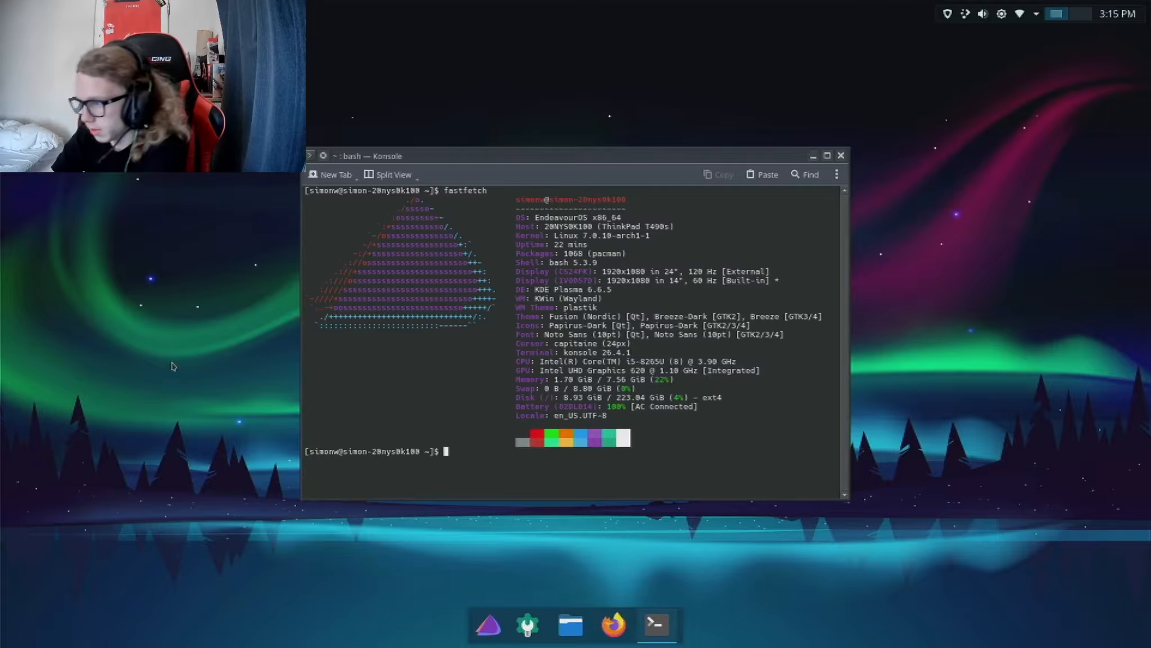
Step: Clear the terminal output and close the Konsole window
type("clear")
key("Return")
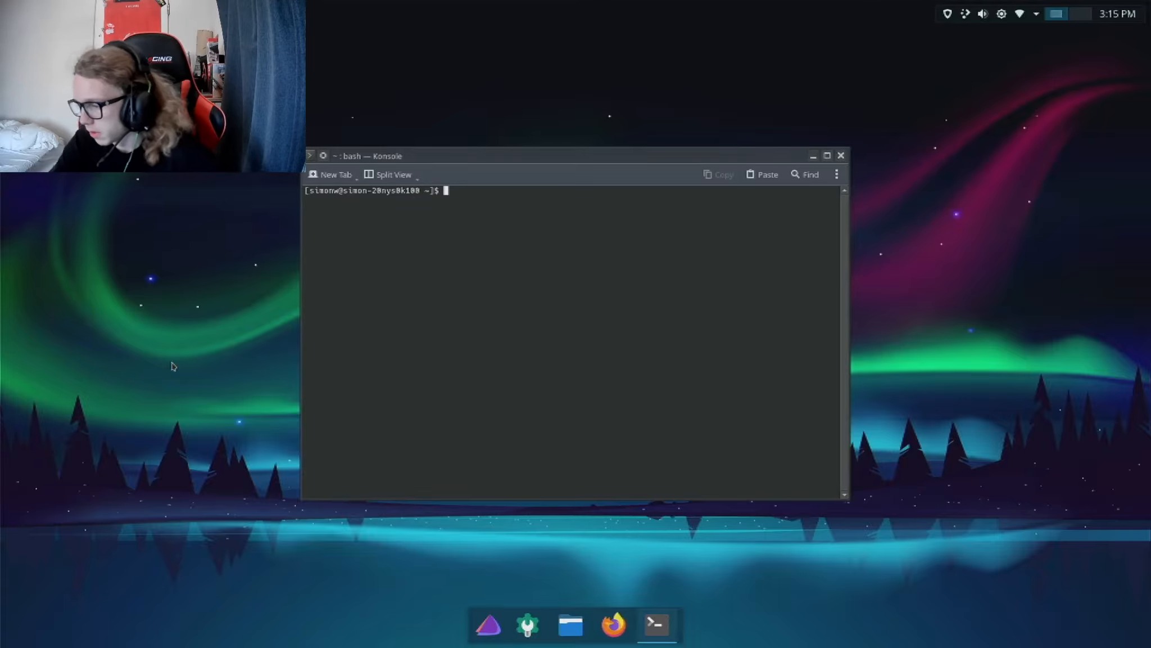
left_click(841, 156)
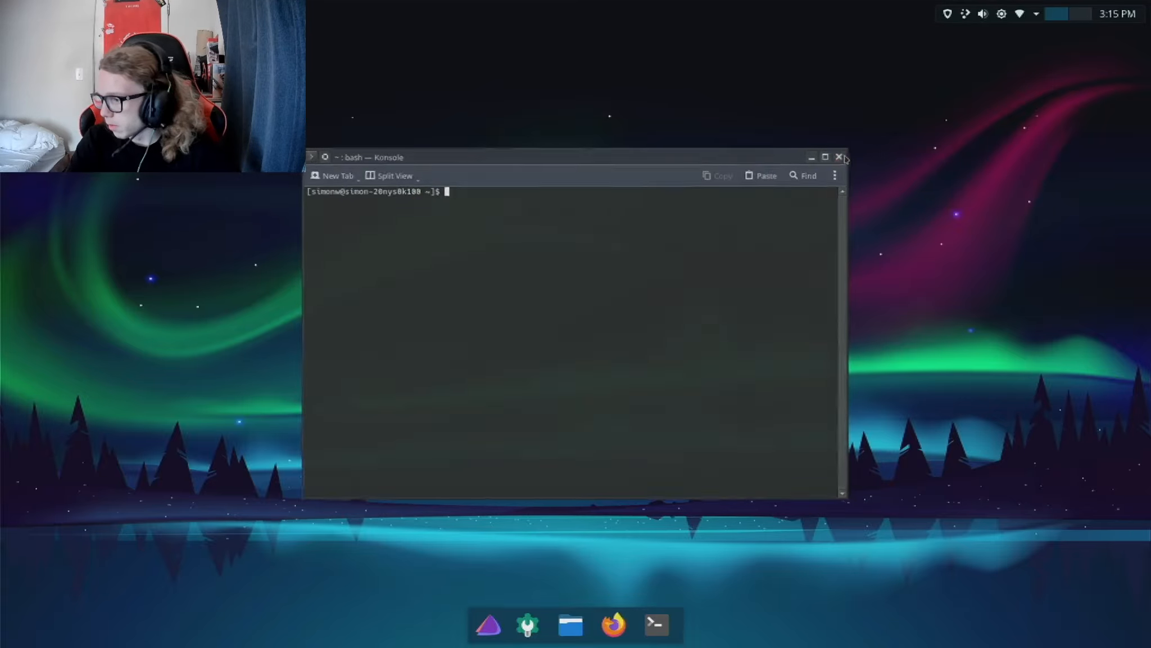
Step: Capture and save a full-screen screenshot of the desktop with Spectacle, then close its window
key("Print")
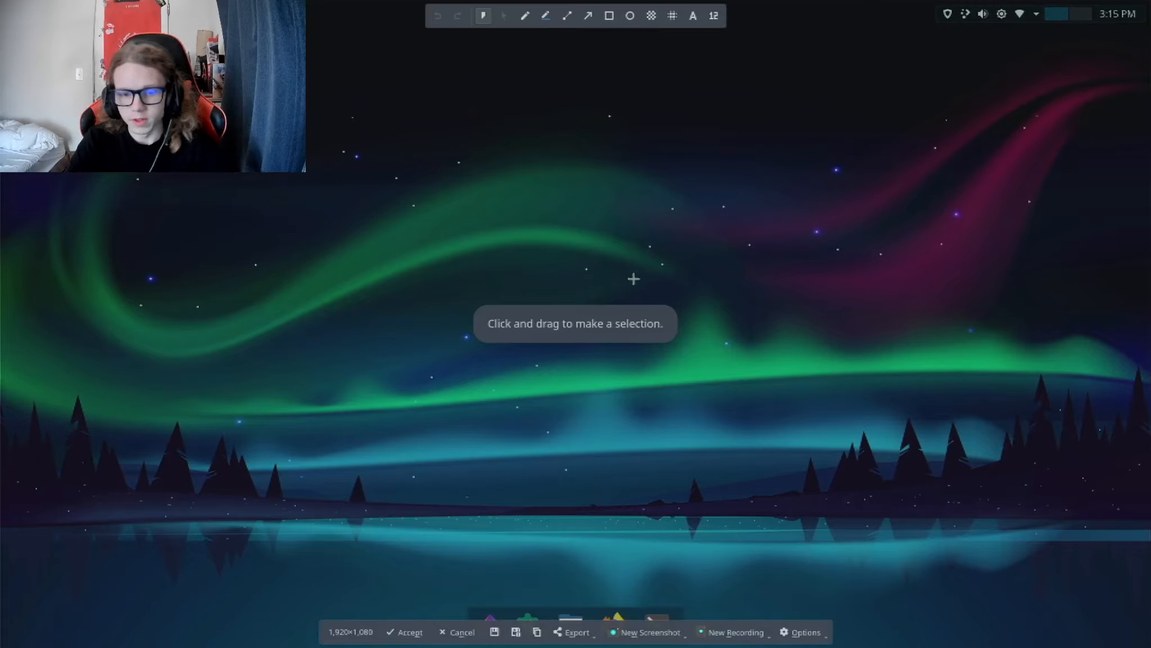
left_click(491, 634)
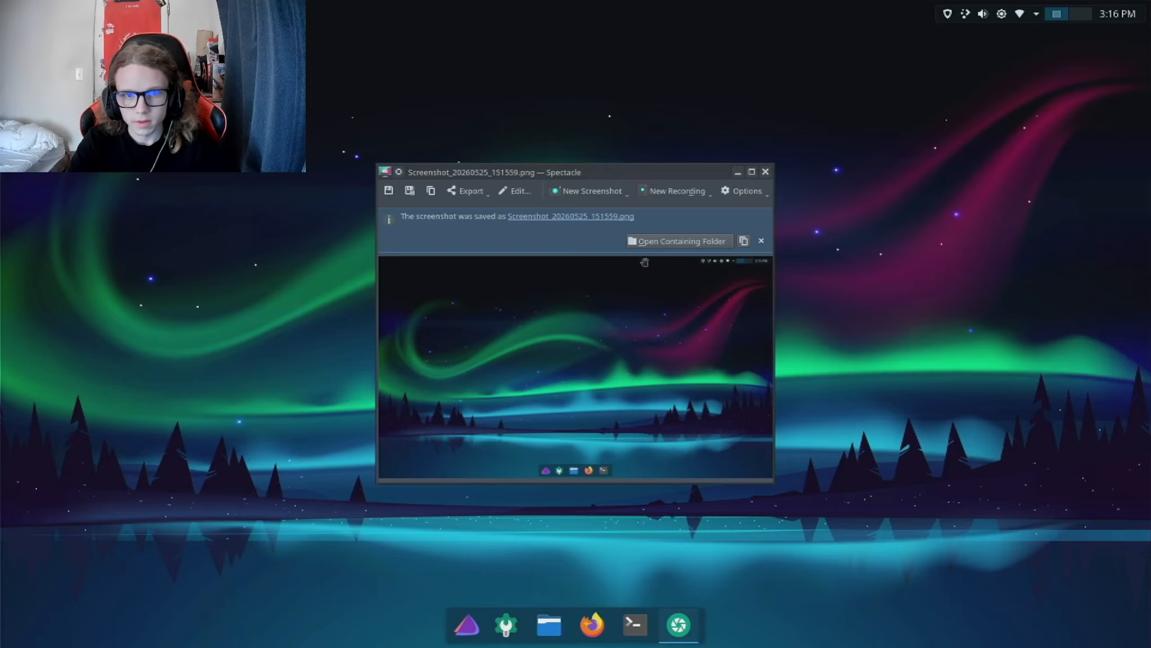
left_click(766, 172)
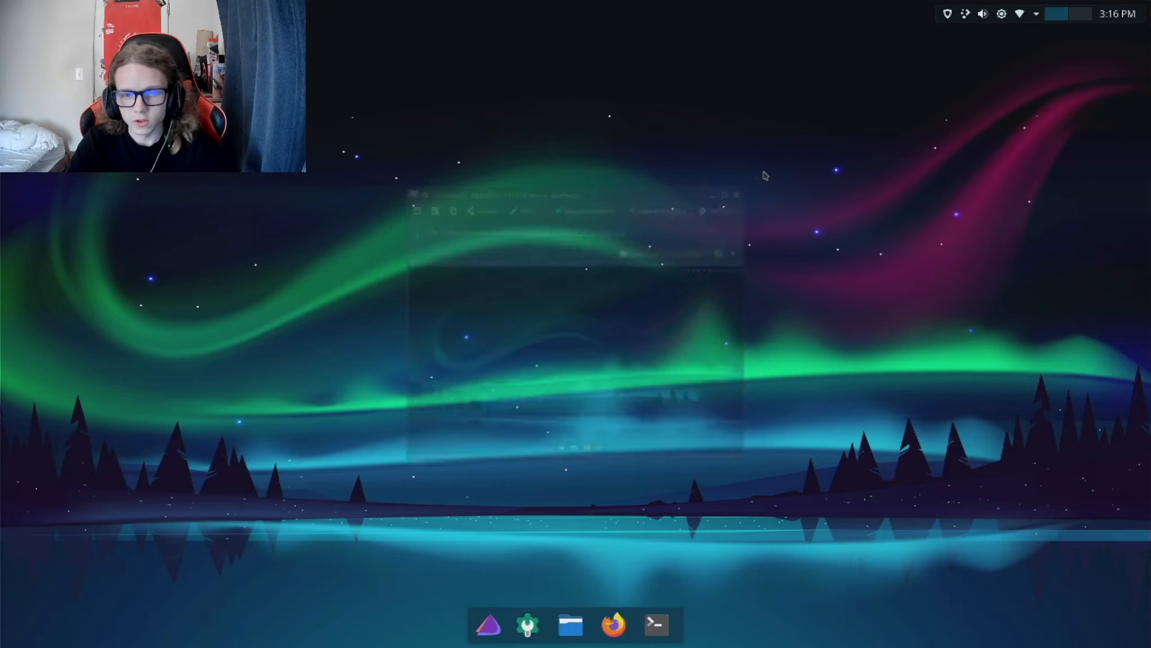